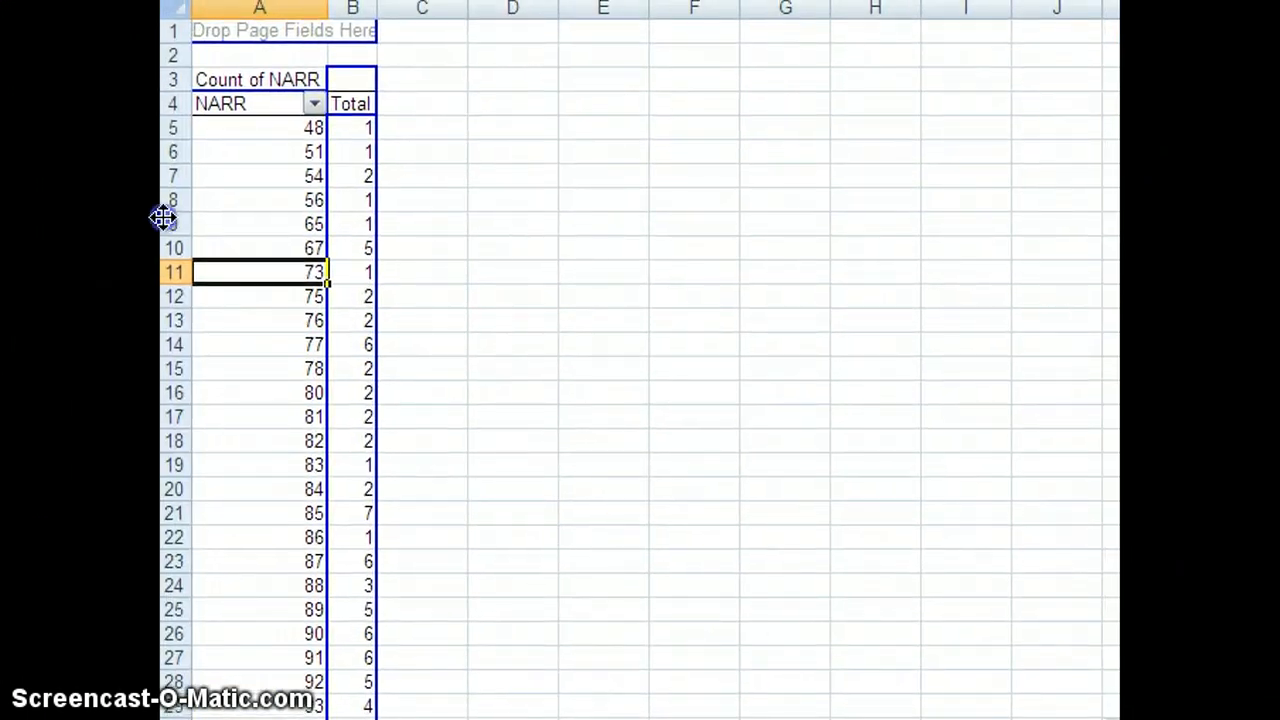
- Delete the existing NARR count pivot table by clearing columns A through E
{"action": "left_click", "coordinate": [560, 224]}
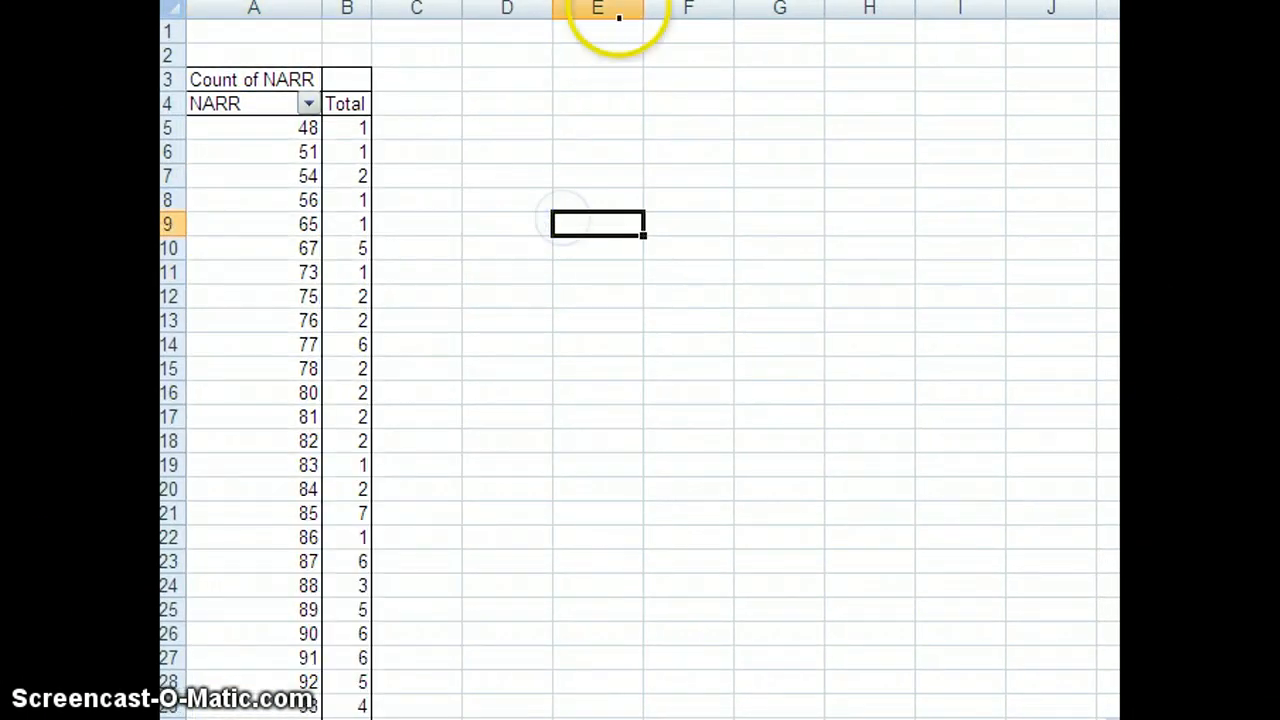
{"action": "left_click_drag", "start_coordinate": [614, 20], "coordinate": [253, 10]}
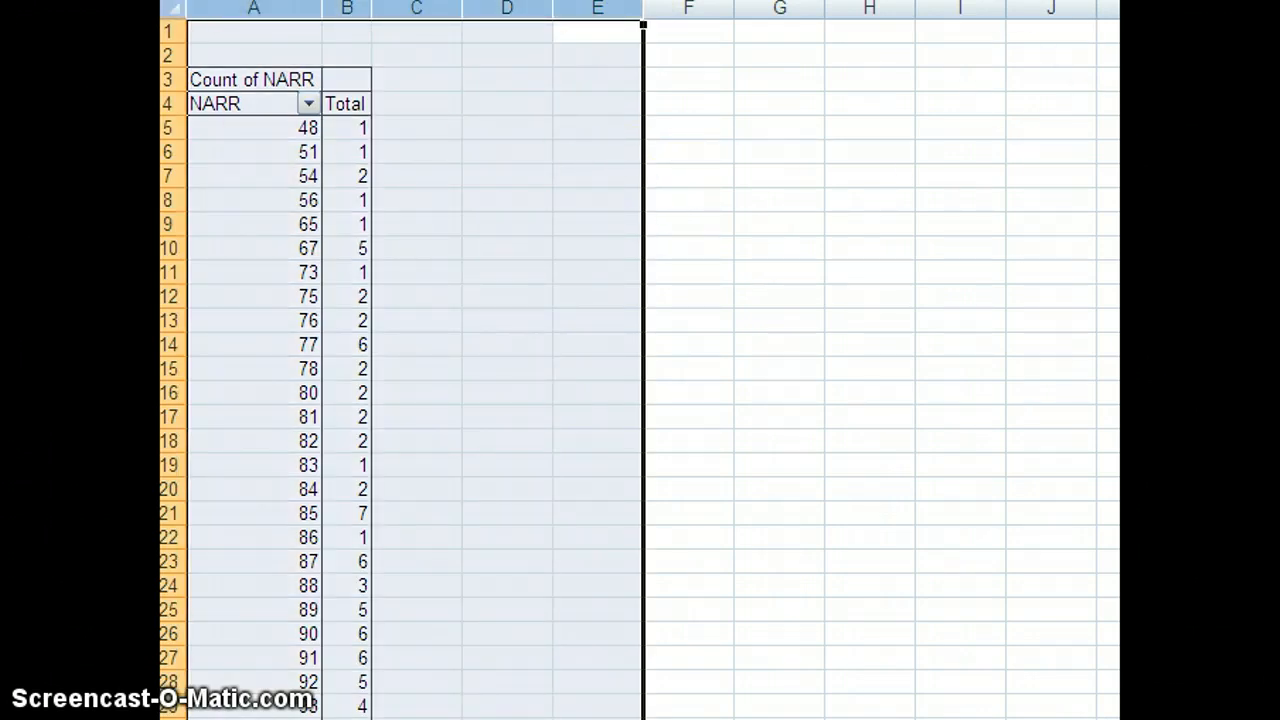
{"action": "key", "text": "Delete"}
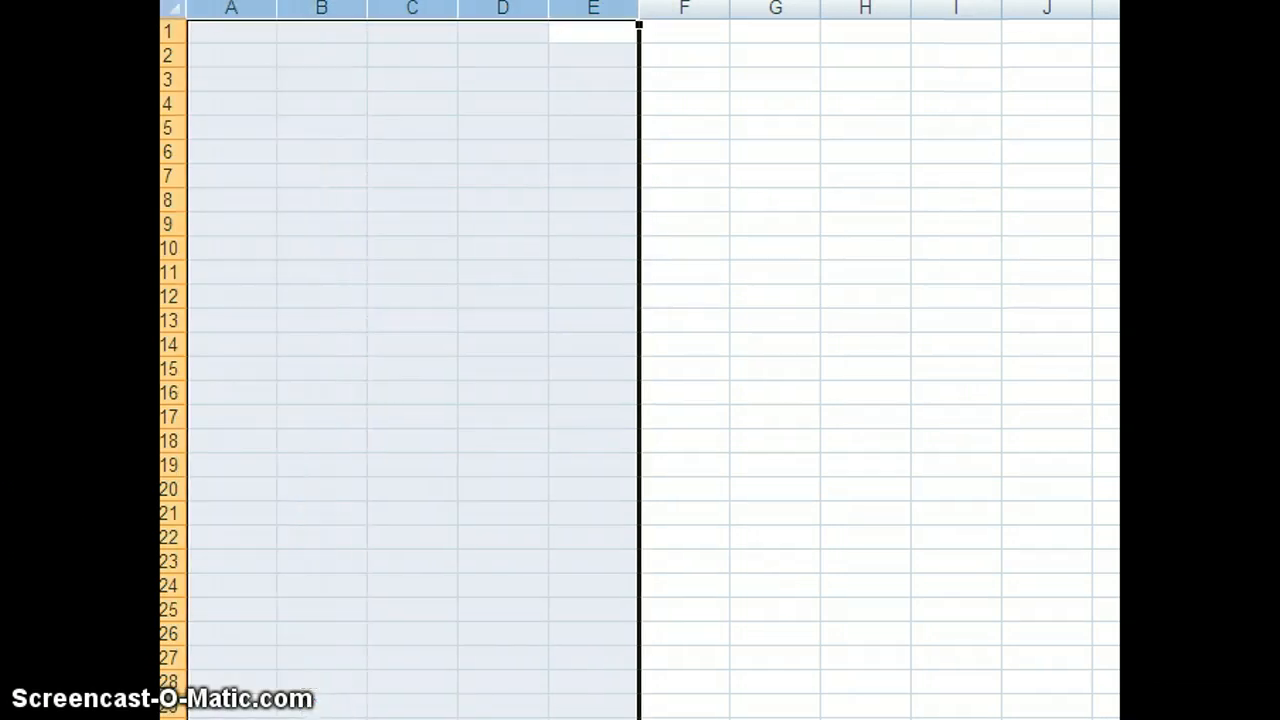
- Create a PivotTable on a new worksheet from the range A1:M101 of the 'reading school 101' sheet
{"action": "left_click", "coordinate": [991, 128]}
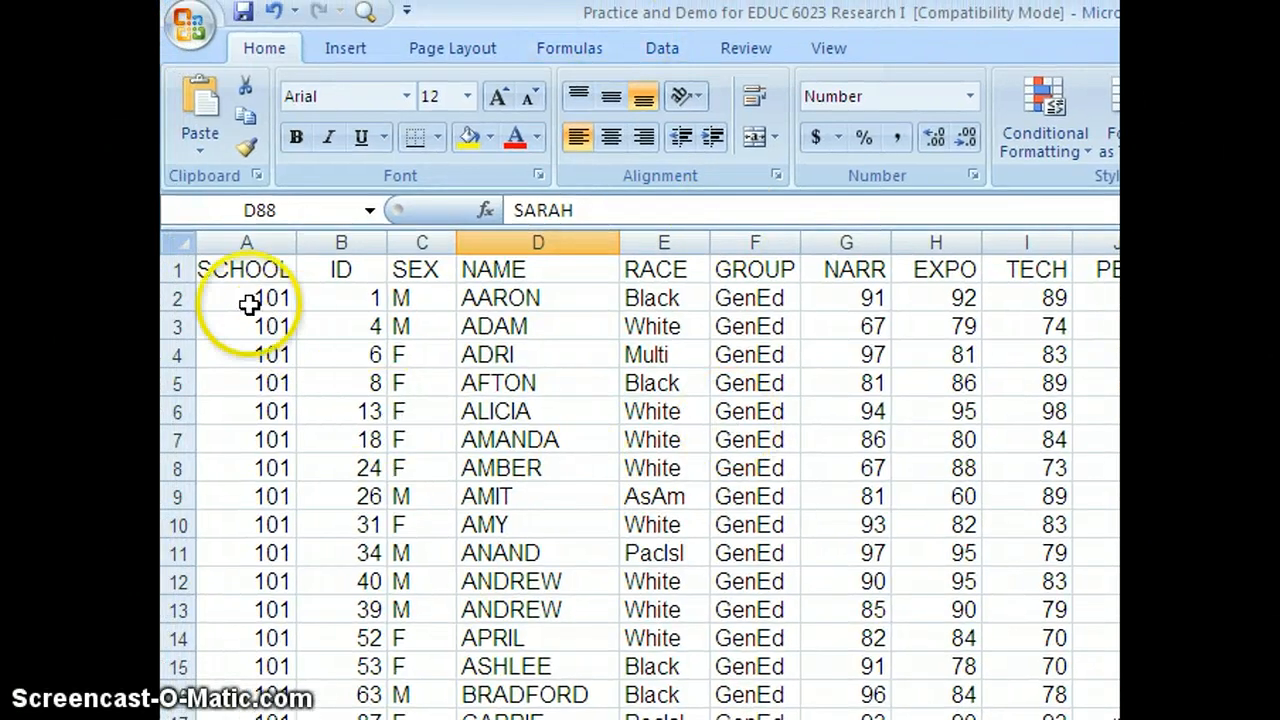
{"action": "left_click", "coordinate": [333, 46]}
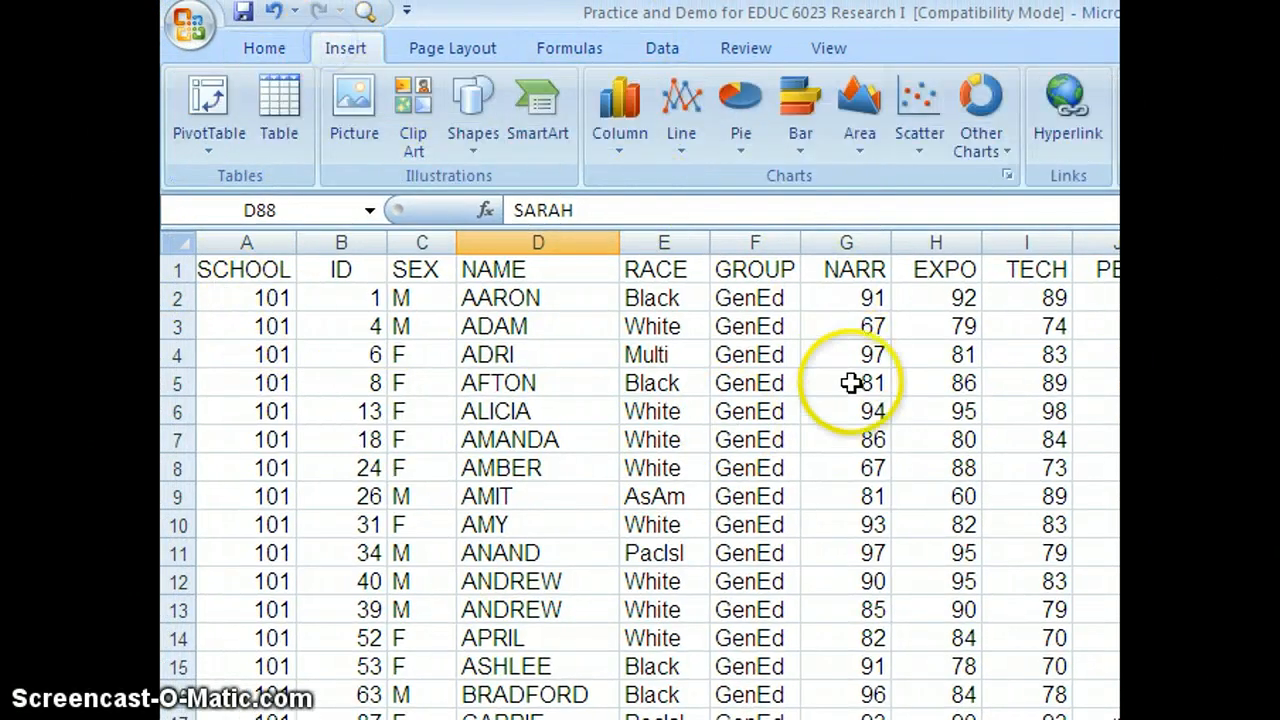
{"action": "left_click", "coordinate": [210, 100]}
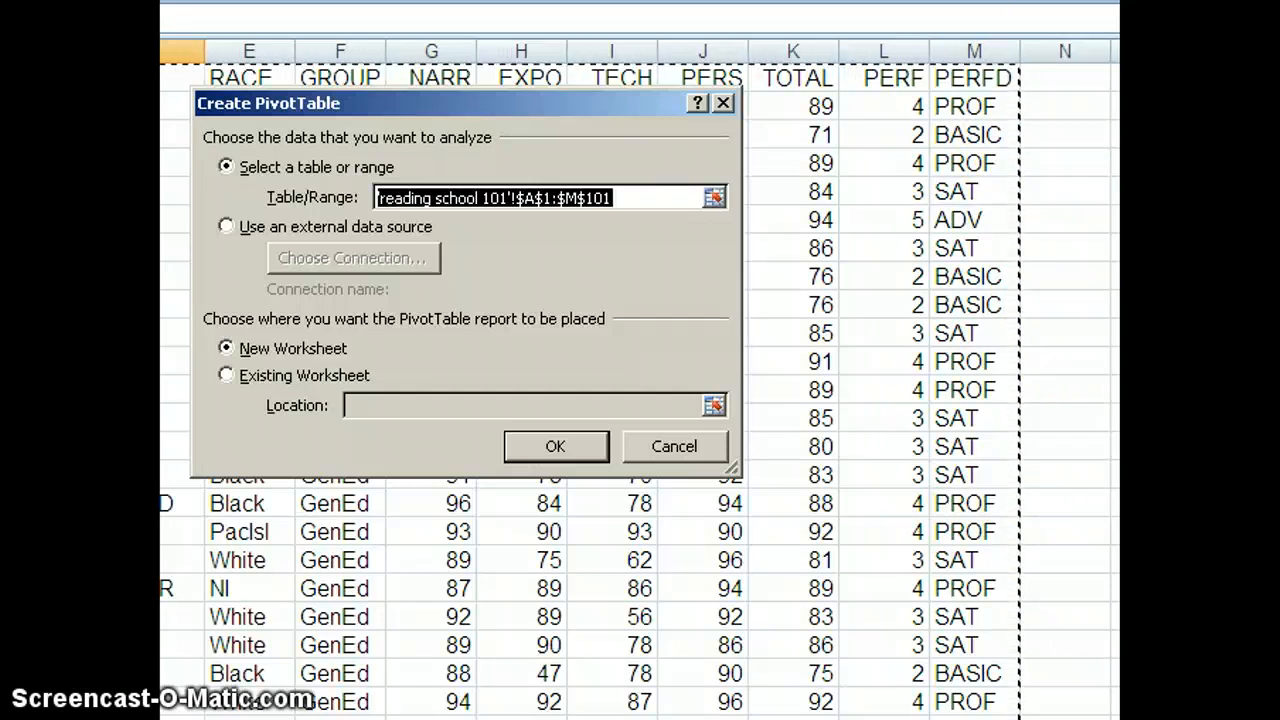
{"action": "scroll", "coordinate": [640, 400], "scroll_direction": "down", "scroll_amount": 20}
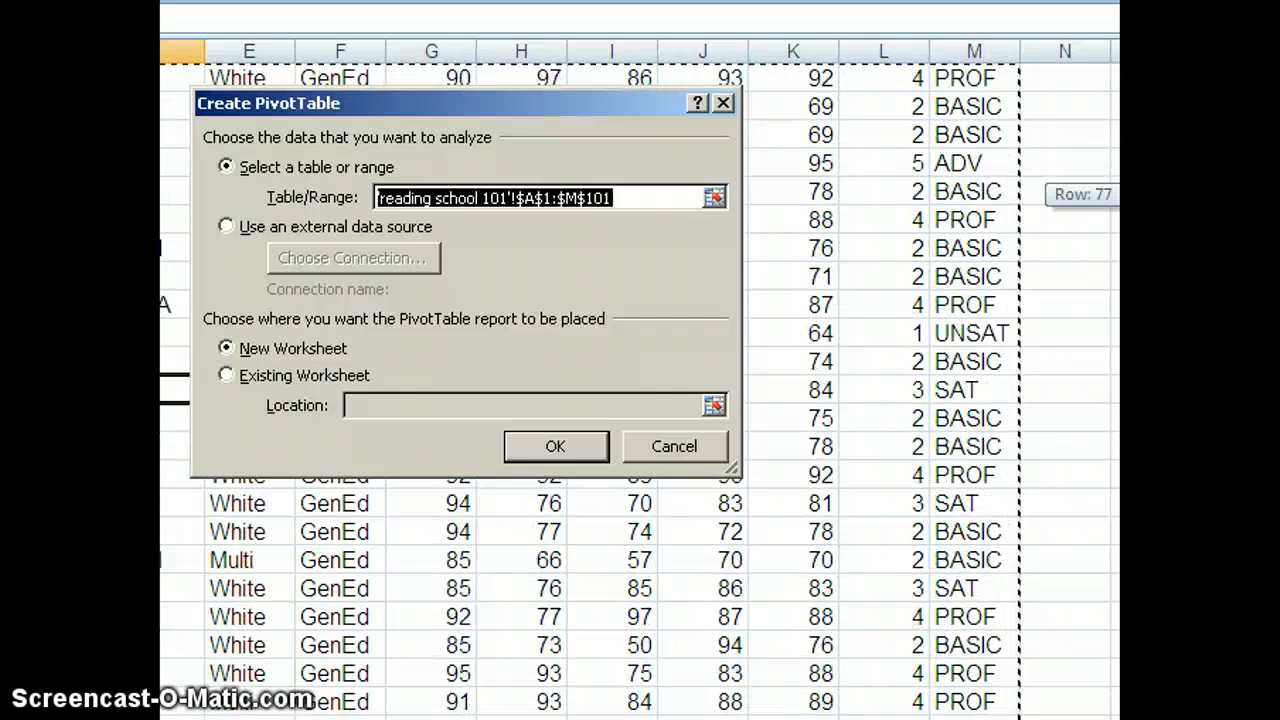
{"action": "scroll", "coordinate": [800, 598], "scroll_direction": "down", "scroll_amount": 3}
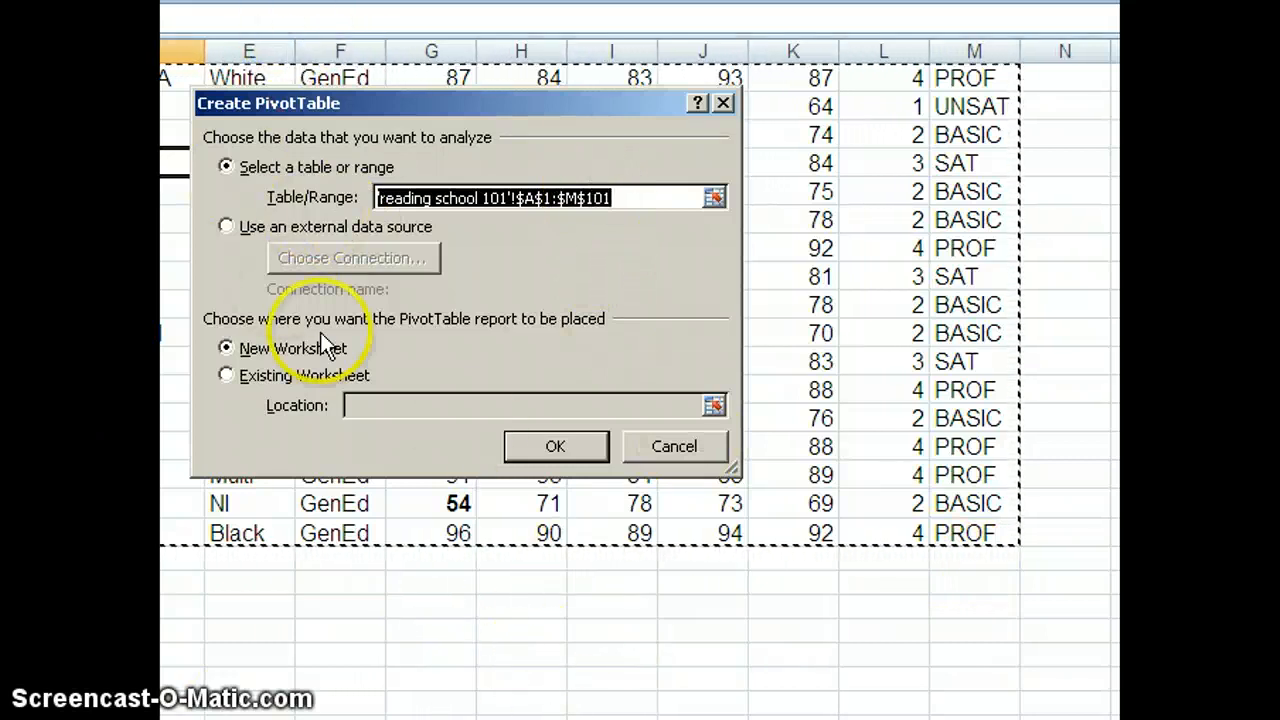
{"action": "left_click", "coordinate": [556, 449]}
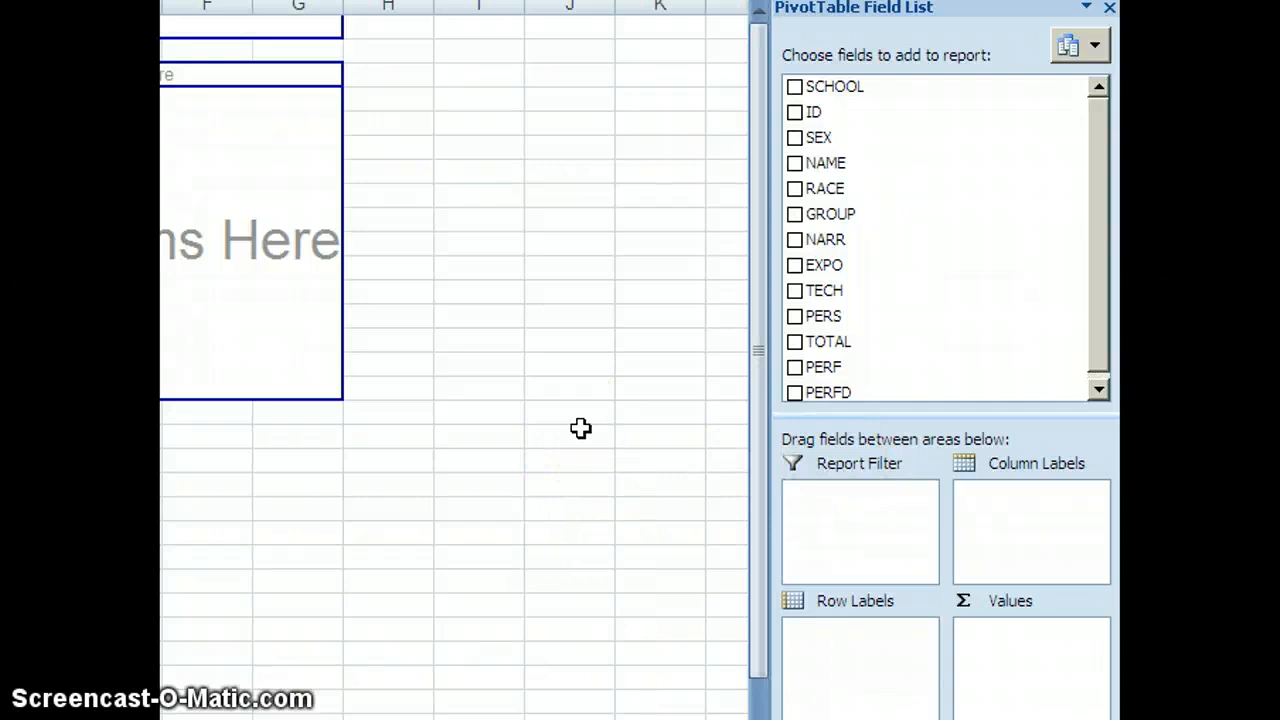
- Add the NARR field to the Values area of the new pivot table
{"action": "left_click", "coordinate": [557, 393]}
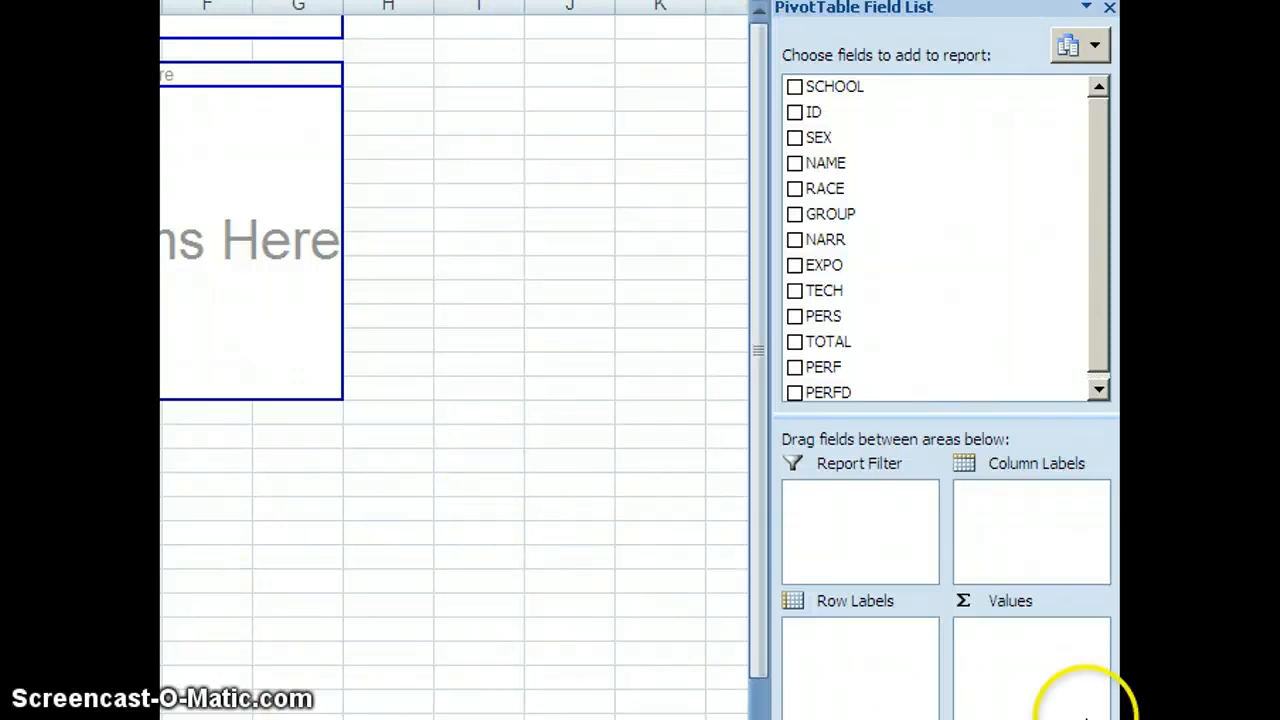
{"action": "left_click", "coordinate": [1016, 658]}
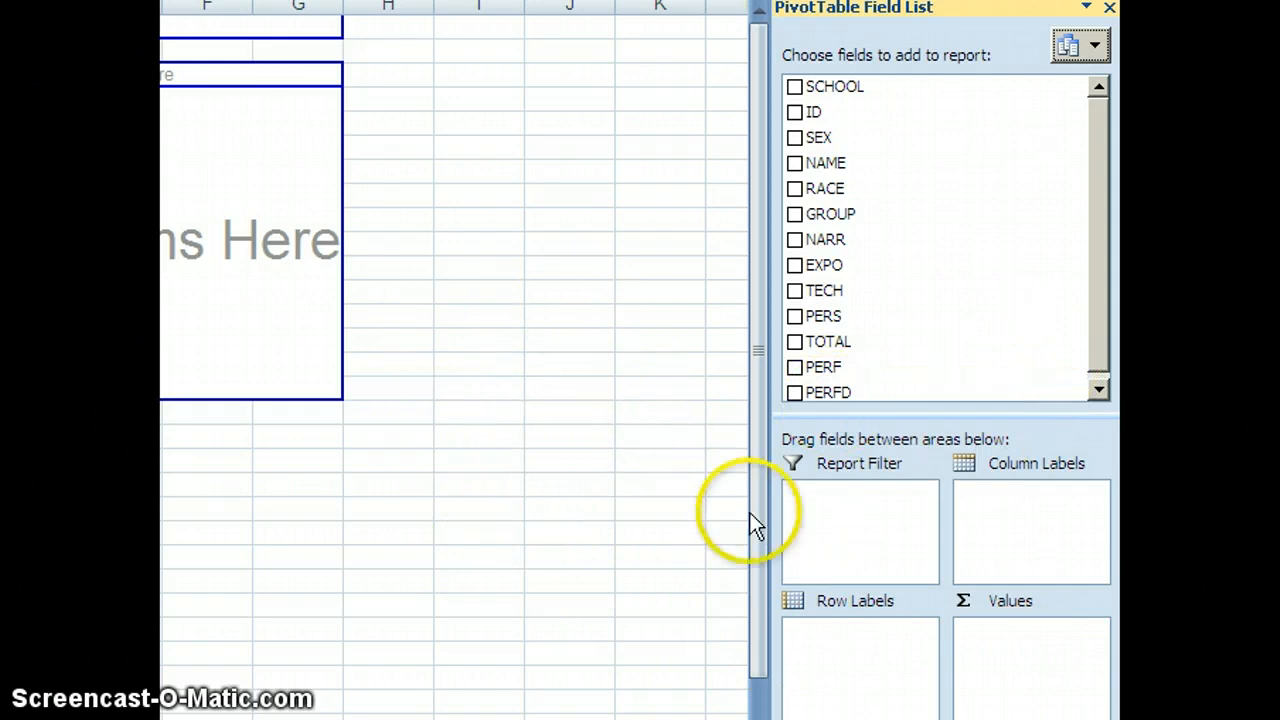
{"action": "left_click", "coordinate": [795, 241]}
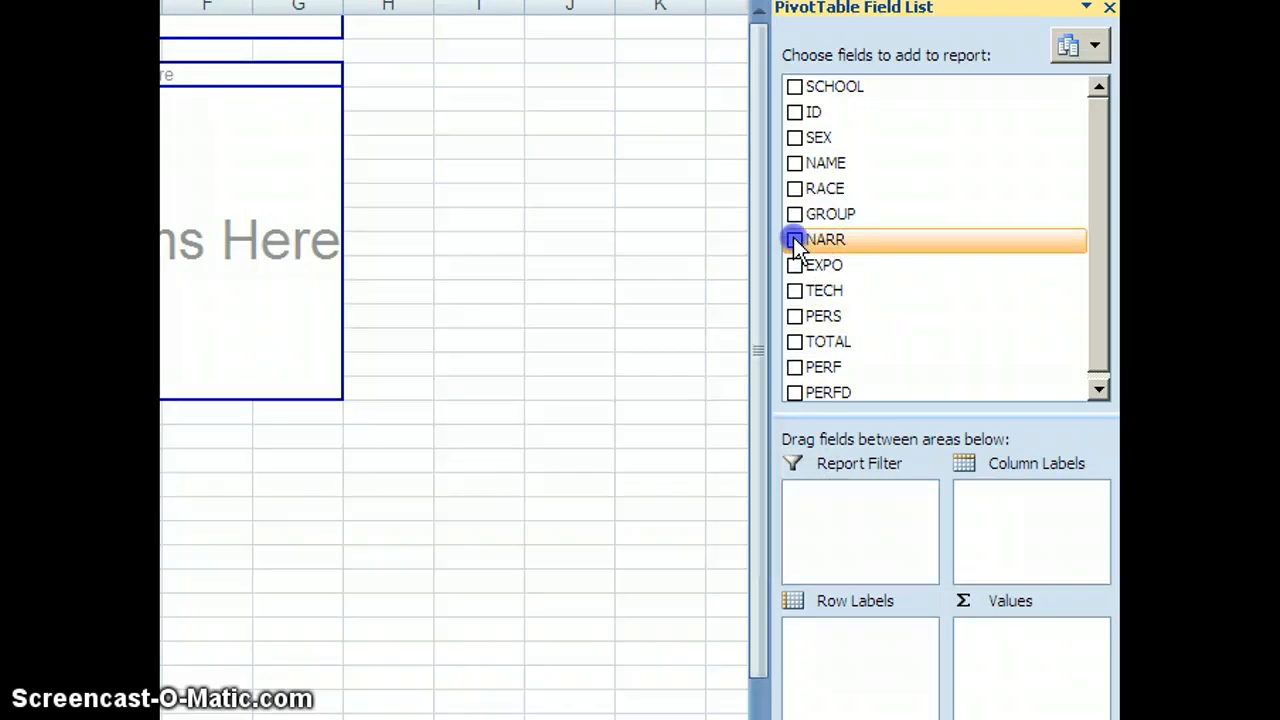
{"action": "left_click_drag", "start_coordinate": [795, 243], "coordinate": [1016, 652]}
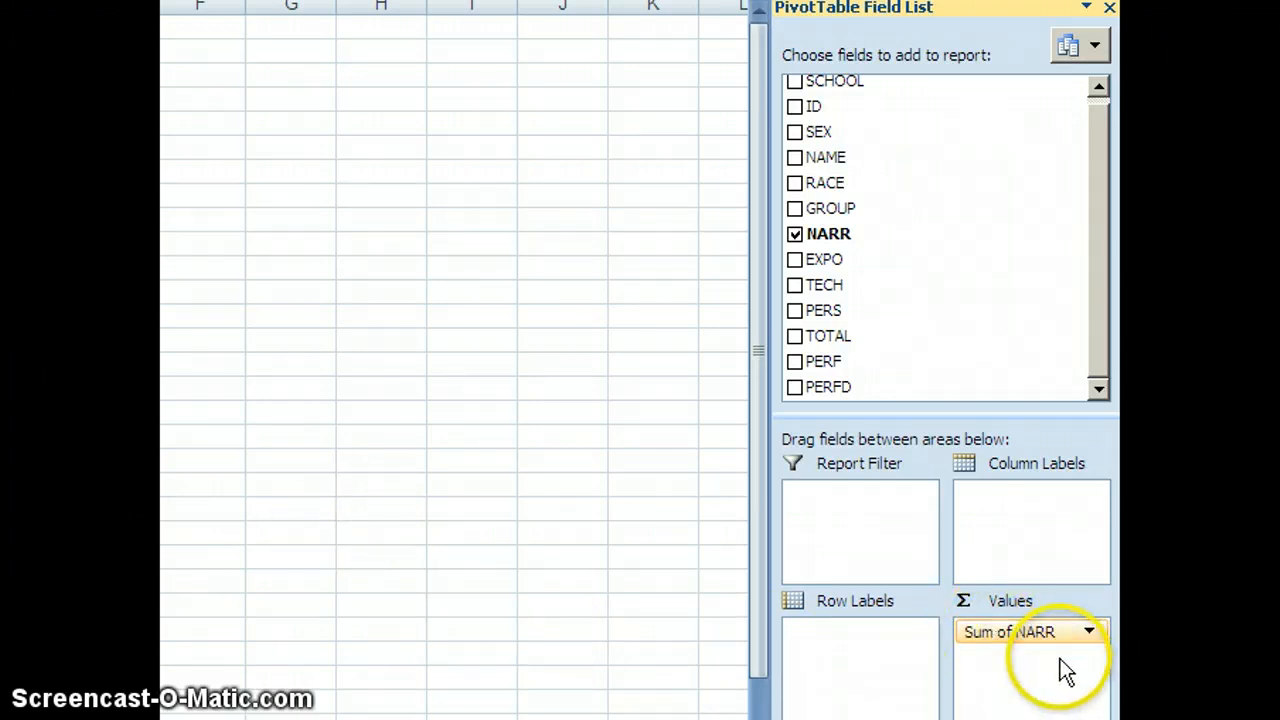
- Set the NARR value field to be summarized by Count
{"action": "left_click", "coordinate": [982, 633]}
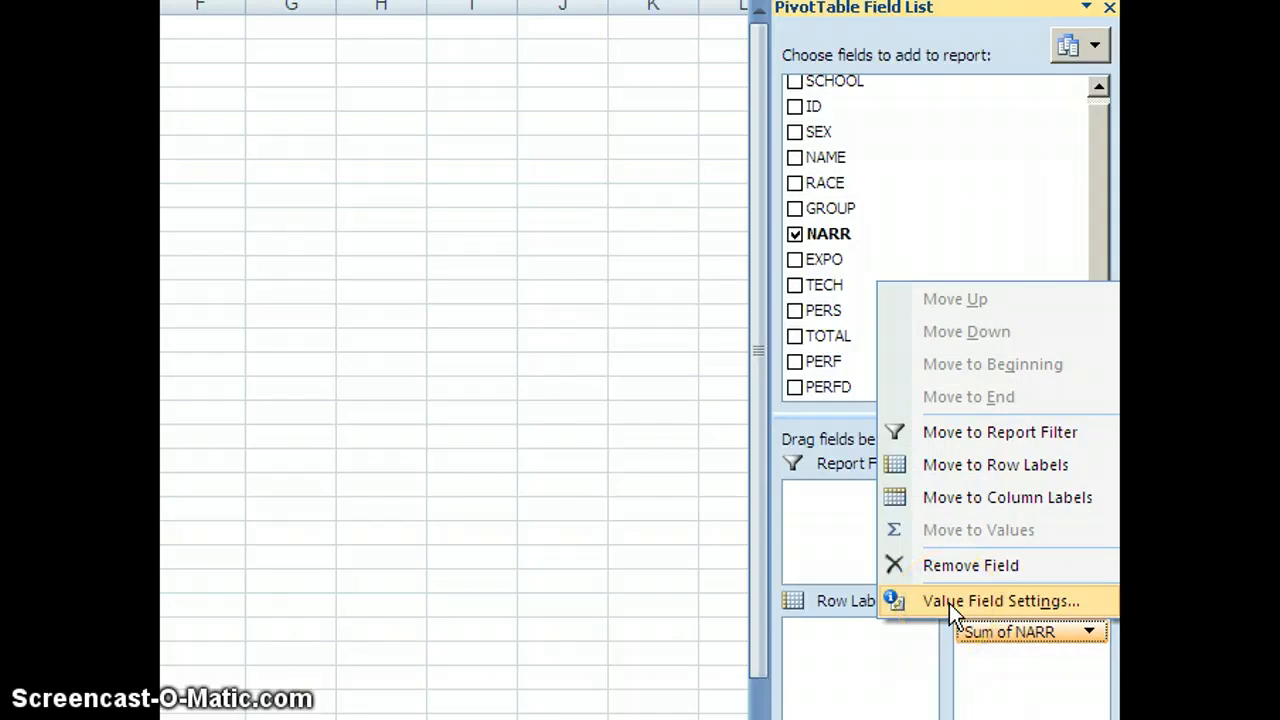
{"action": "left_click", "coordinate": [949, 603]}
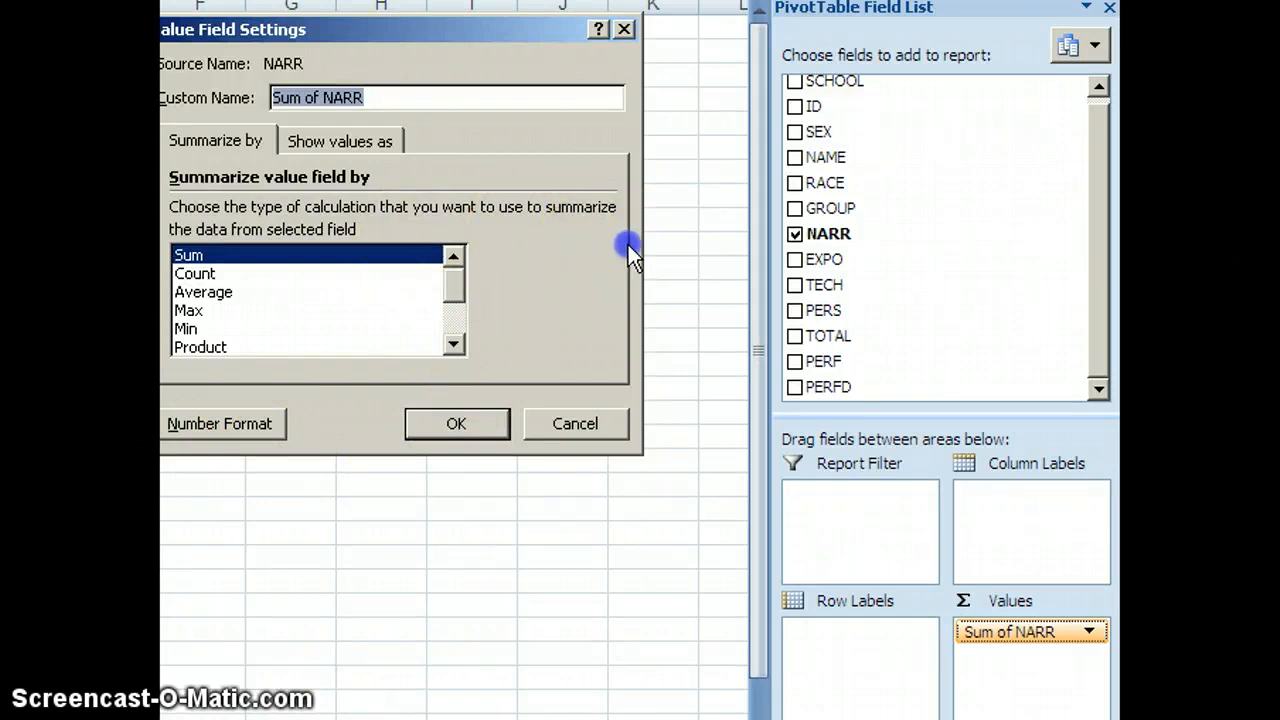
{"action": "left_click", "coordinate": [197, 276]}
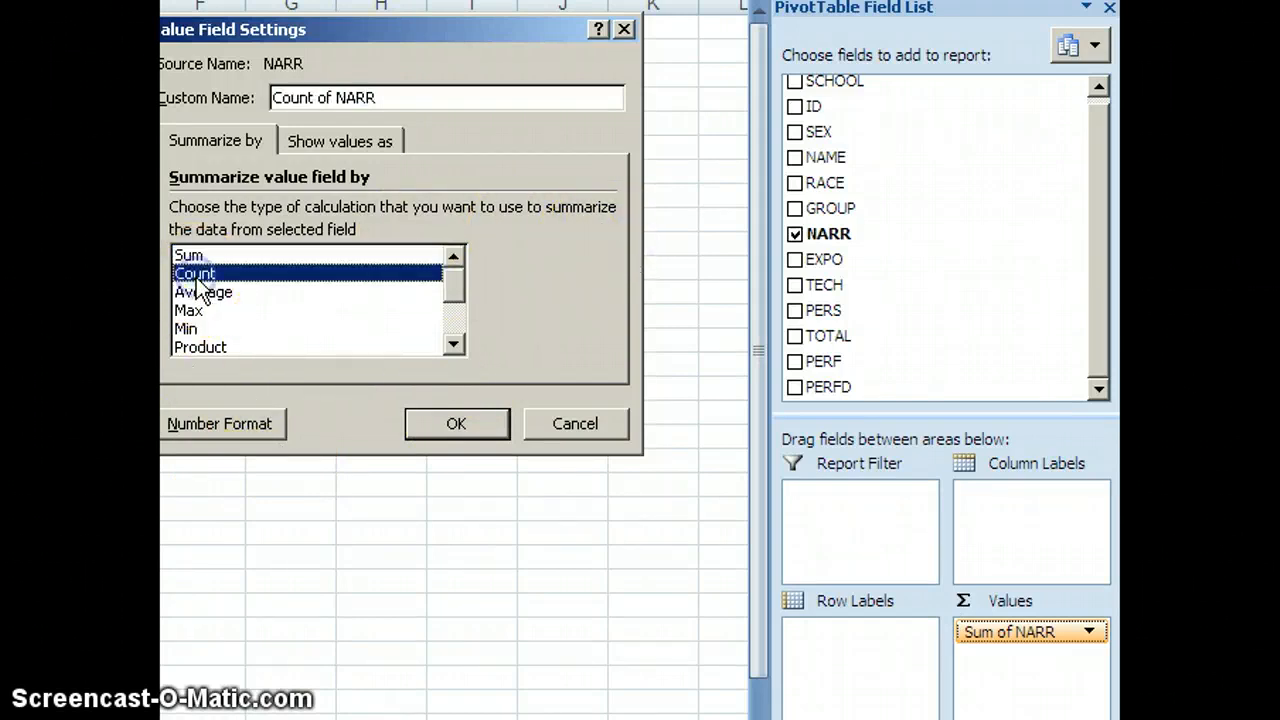
{"action": "left_click", "coordinate": [197, 292]}
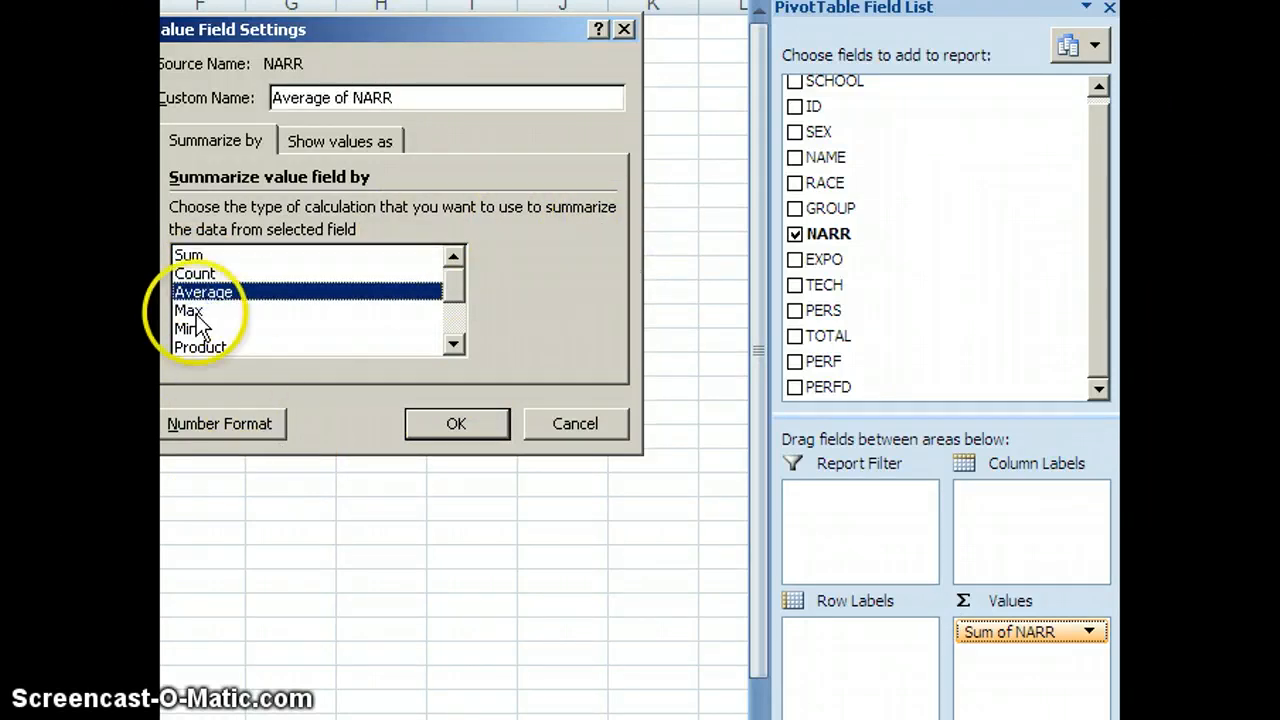
{"action": "left_click", "coordinate": [195, 311]}
{"action": "left_click", "coordinate": [185, 330]}
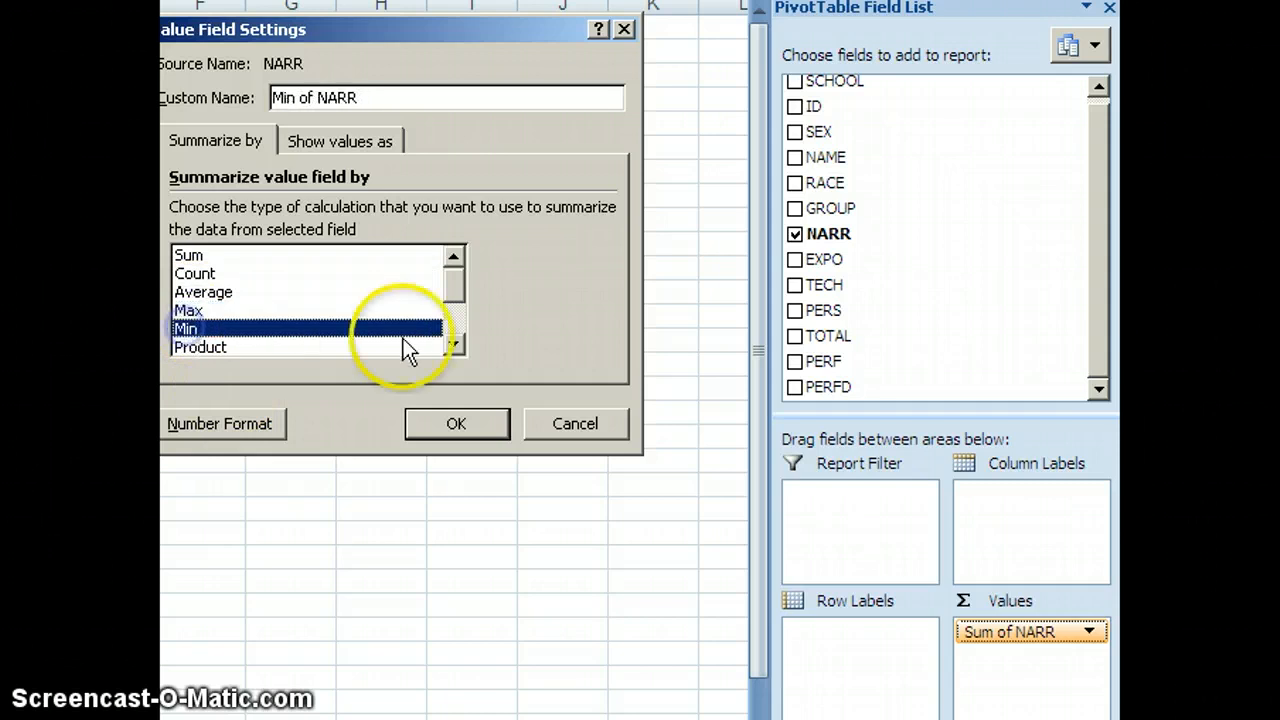
{"action": "left_click", "coordinate": [456, 343]}
{"action": "left_click", "coordinate": [458, 343]}
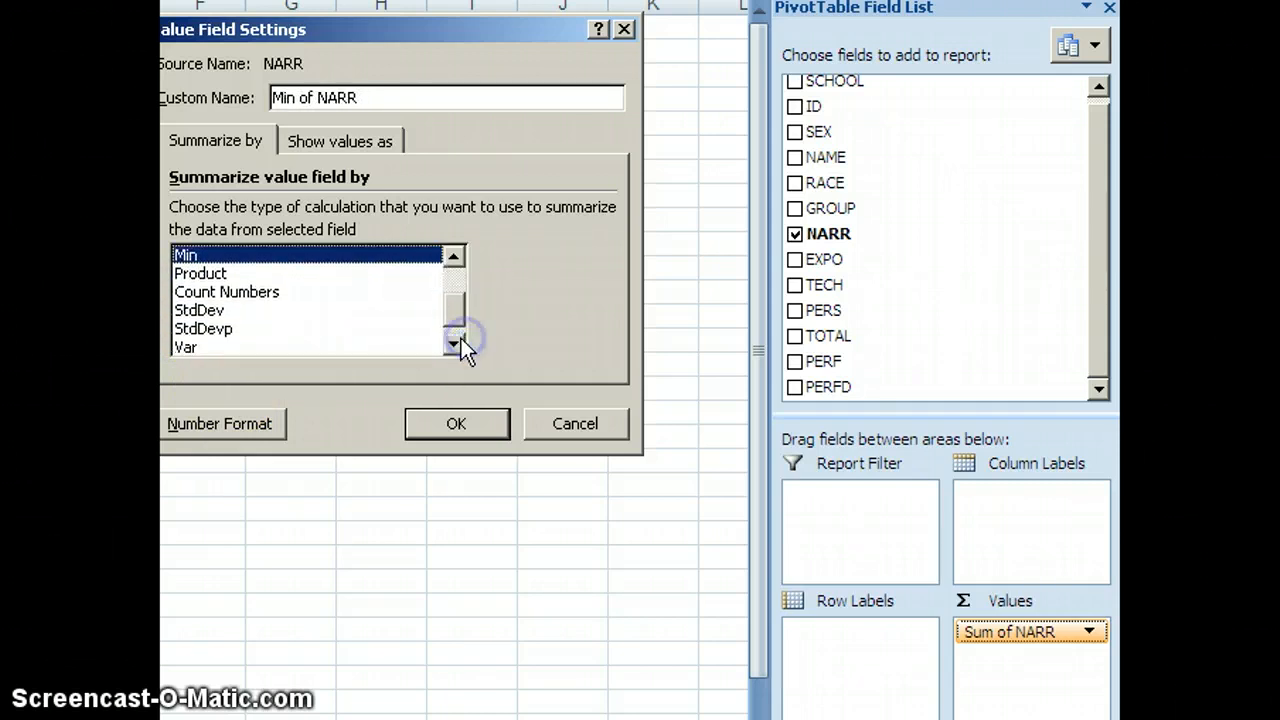
{"action": "left_click", "coordinate": [195, 310]}
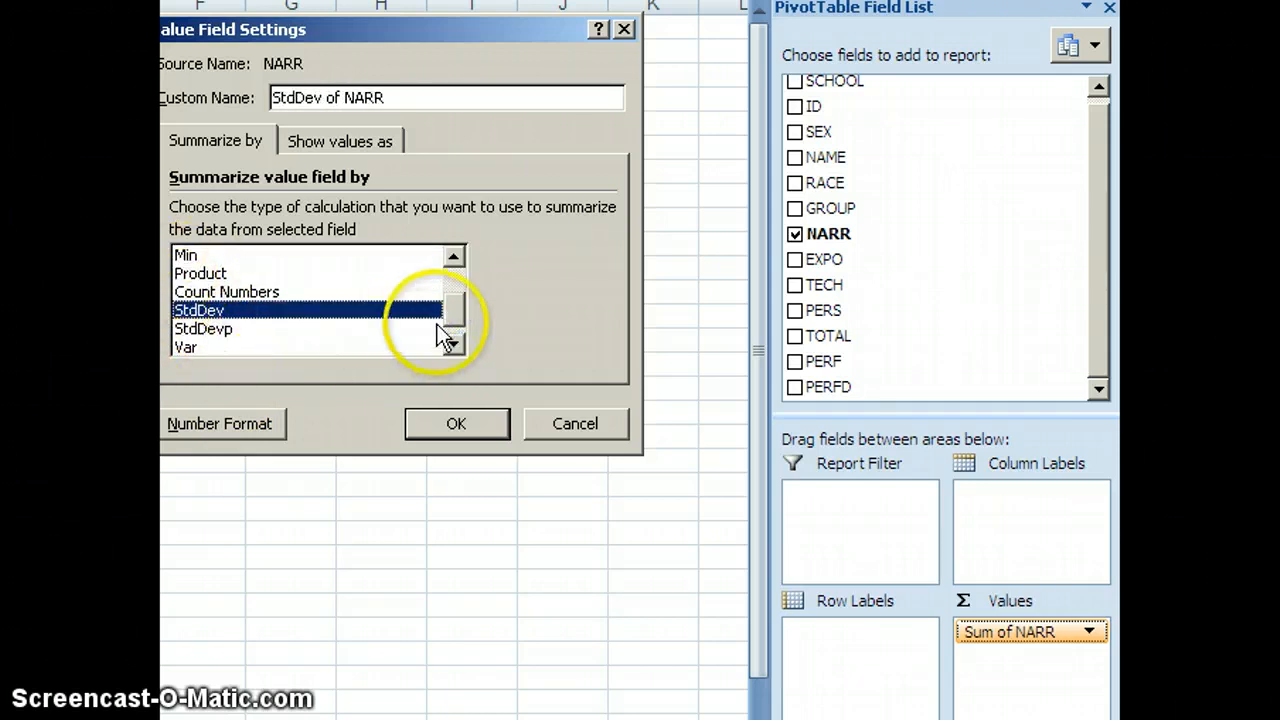
{"action": "left_click", "coordinate": [457, 308]}
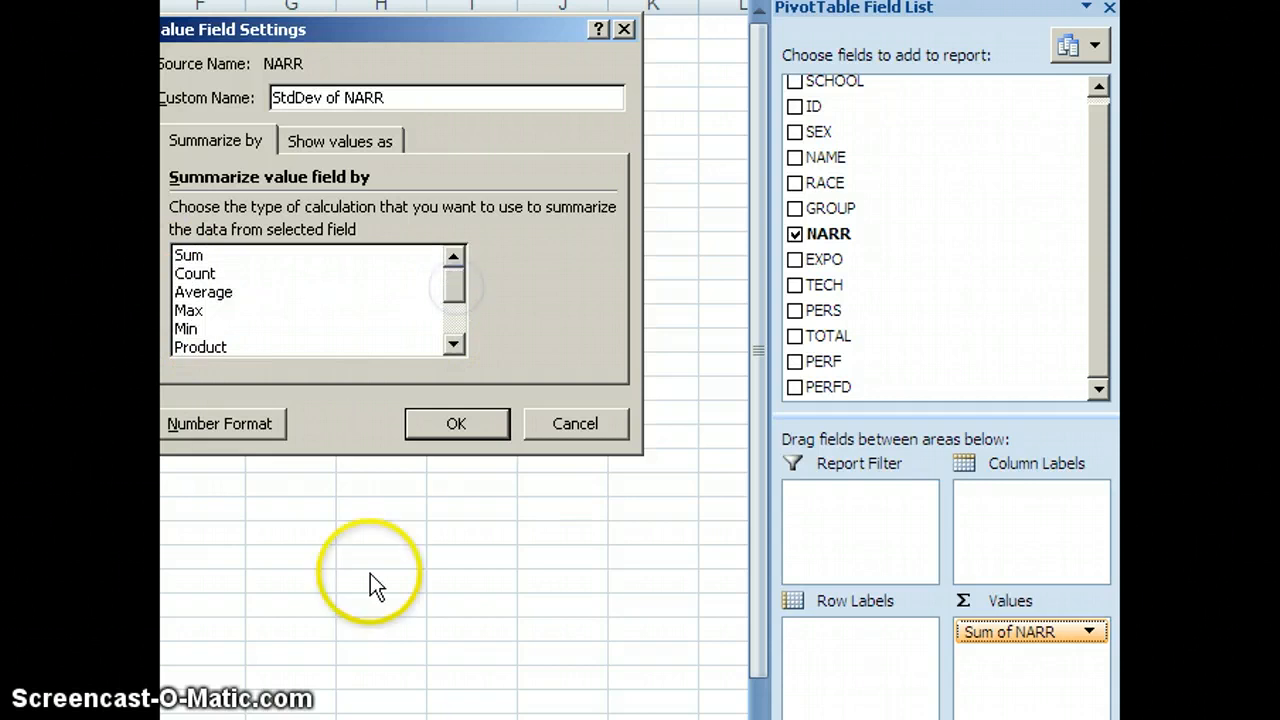
{"action": "left_click", "coordinate": [197, 275]}
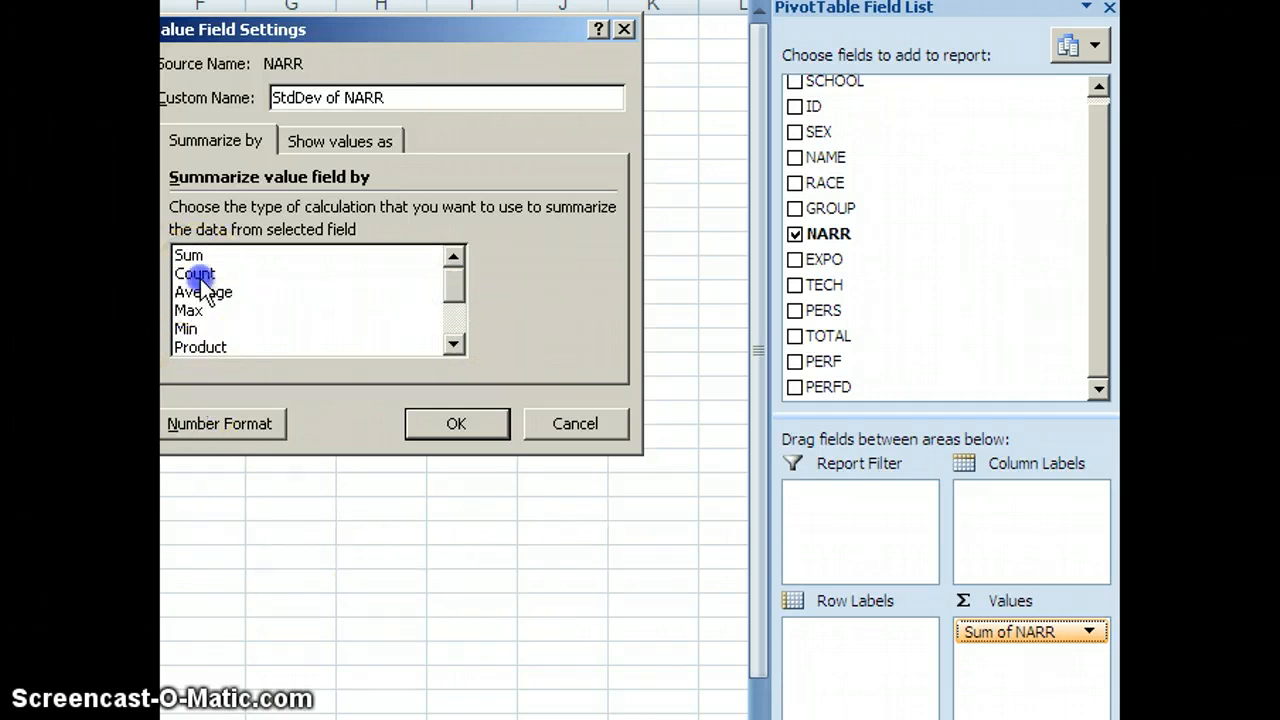
{"action": "left_click", "coordinate": [455, 424]}
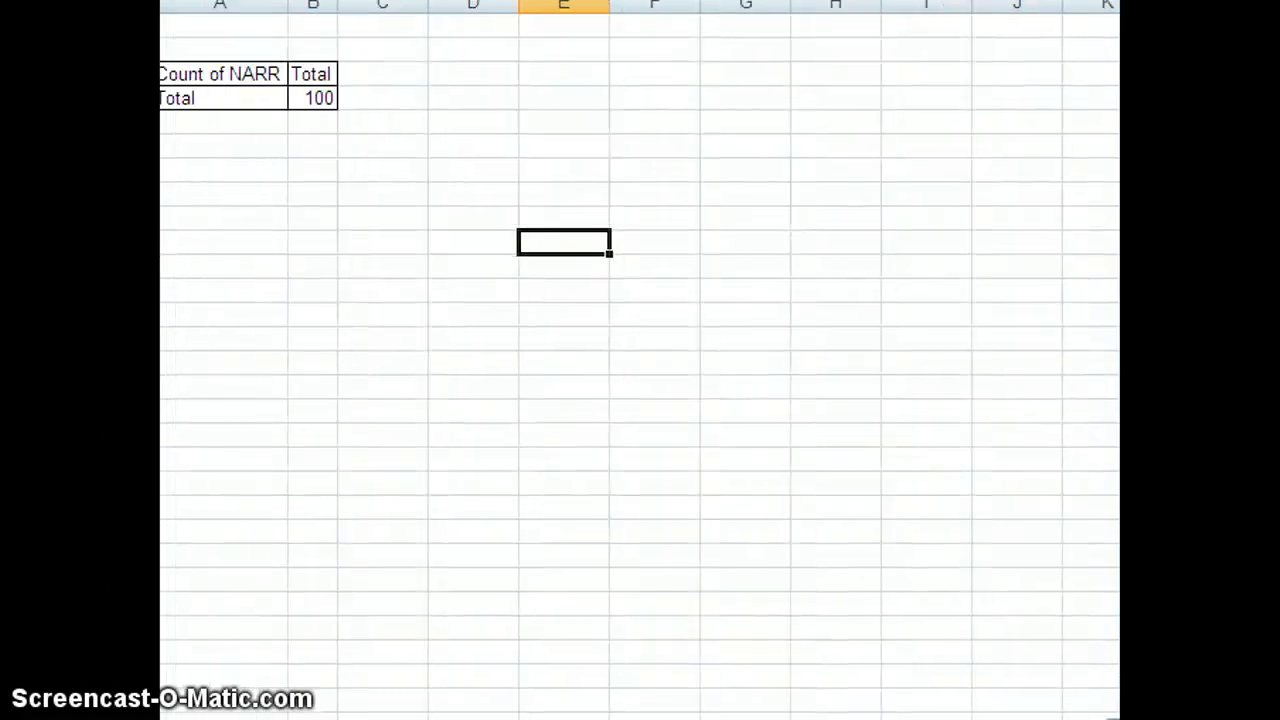
- Add the NARR field to the pivot table's Row Labels as well
{"action": "left_click", "coordinate": [283, 100]}
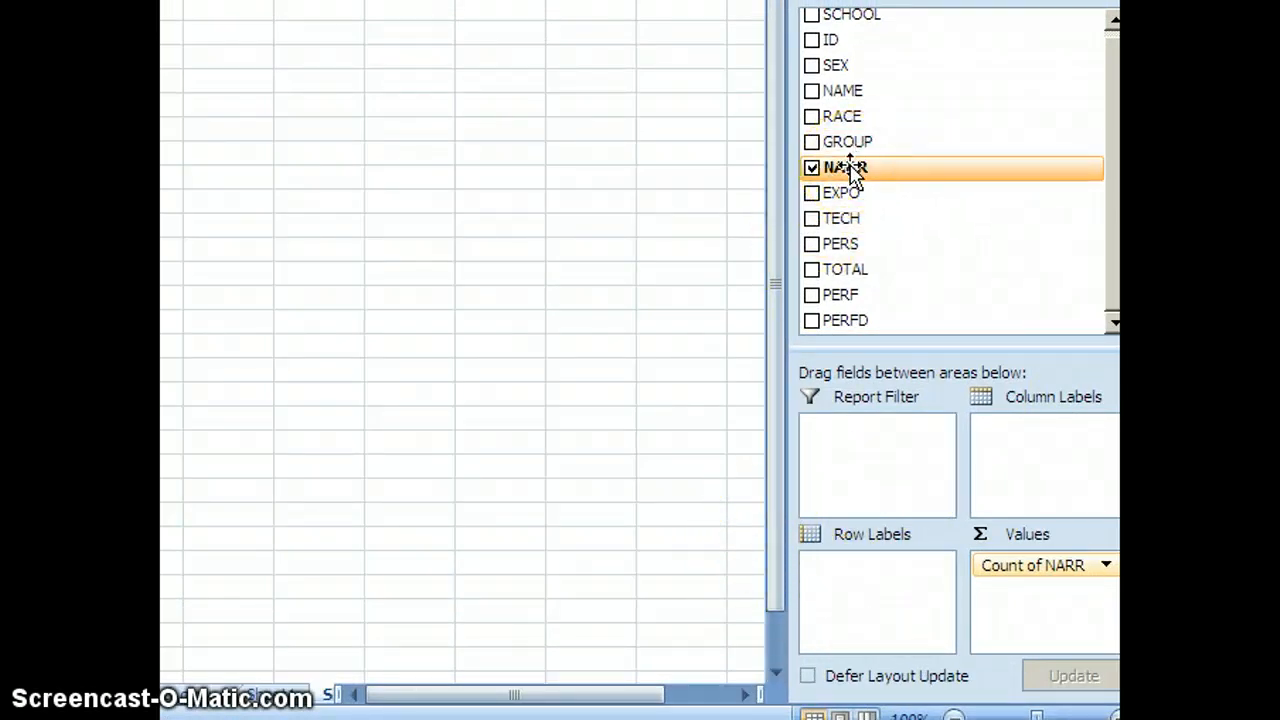
{"action": "left_click_drag", "start_coordinate": [850, 172], "coordinate": [852, 570]}
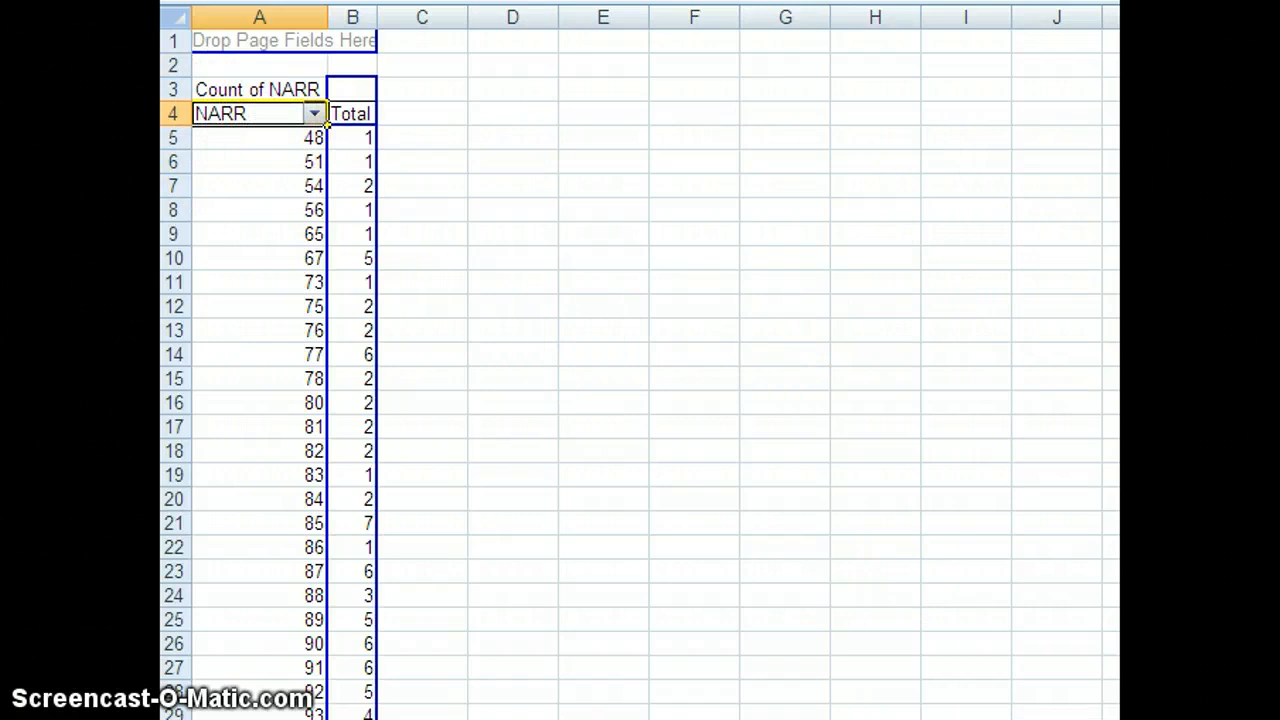
- Examine the NARR frequency distribution from the lowest score down to the Grand Total row
{"action": "scroll", "coordinate": [640, 360], "scroll_direction": "down", "scroll_amount": 2}
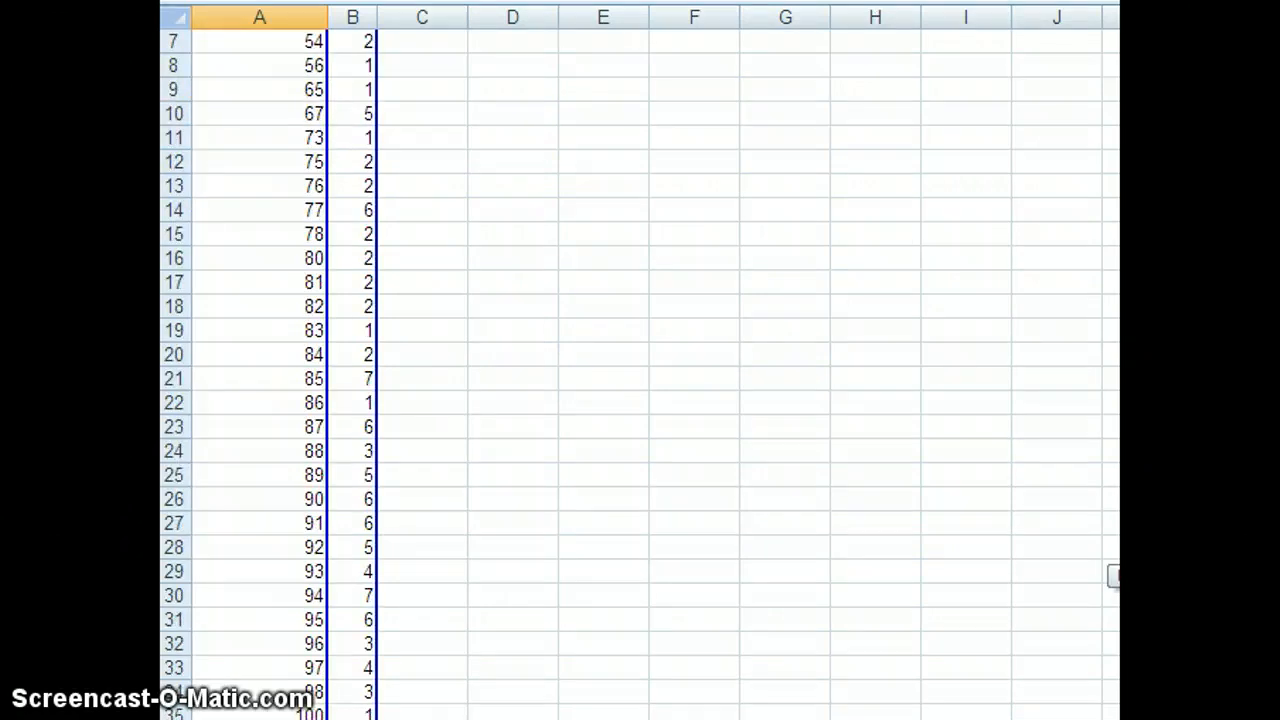
{"action": "scroll", "coordinate": [1112, 576], "scroll_direction": "up", "scroll_amount": 1}
{"action": "scroll", "coordinate": [1112, 576], "scroll_direction": "down", "scroll_amount": 1}
{"action": "scroll", "coordinate": [640, 360], "scroll_direction": "down", "scroll_amount": 3}
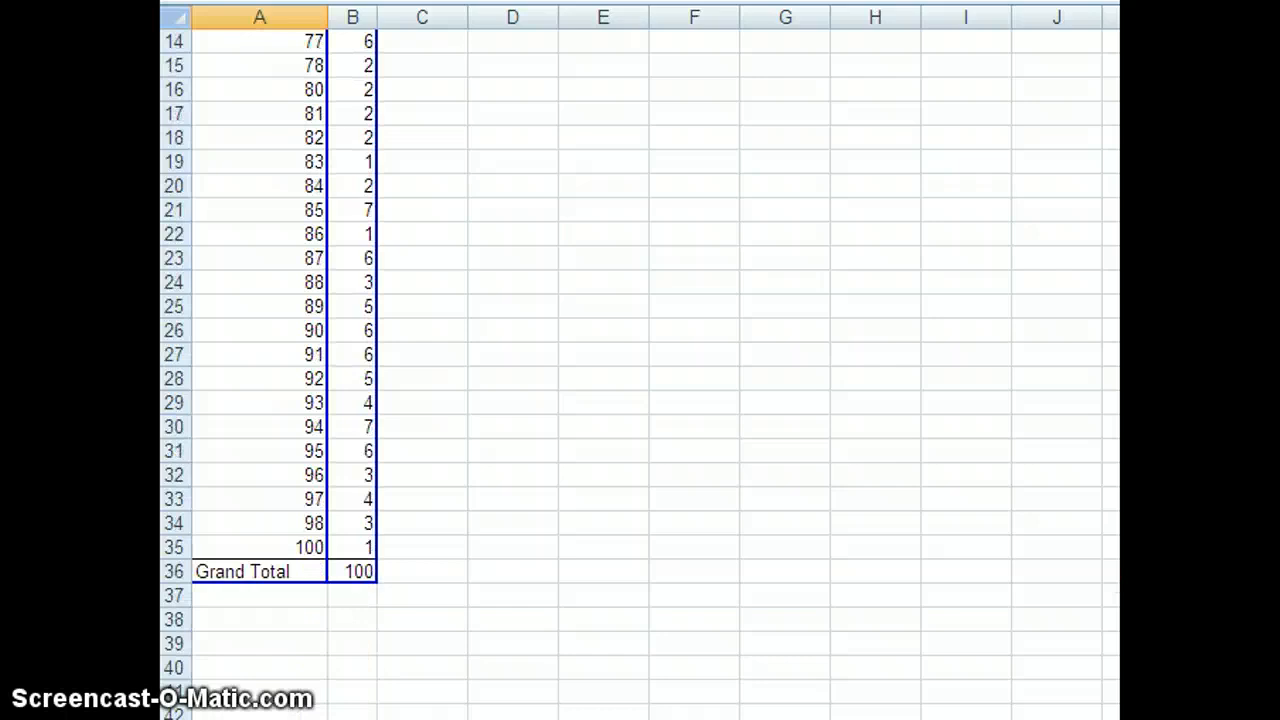
{"action": "scroll", "coordinate": [1112, 644], "scroll_direction": "up", "scroll_amount": 4}
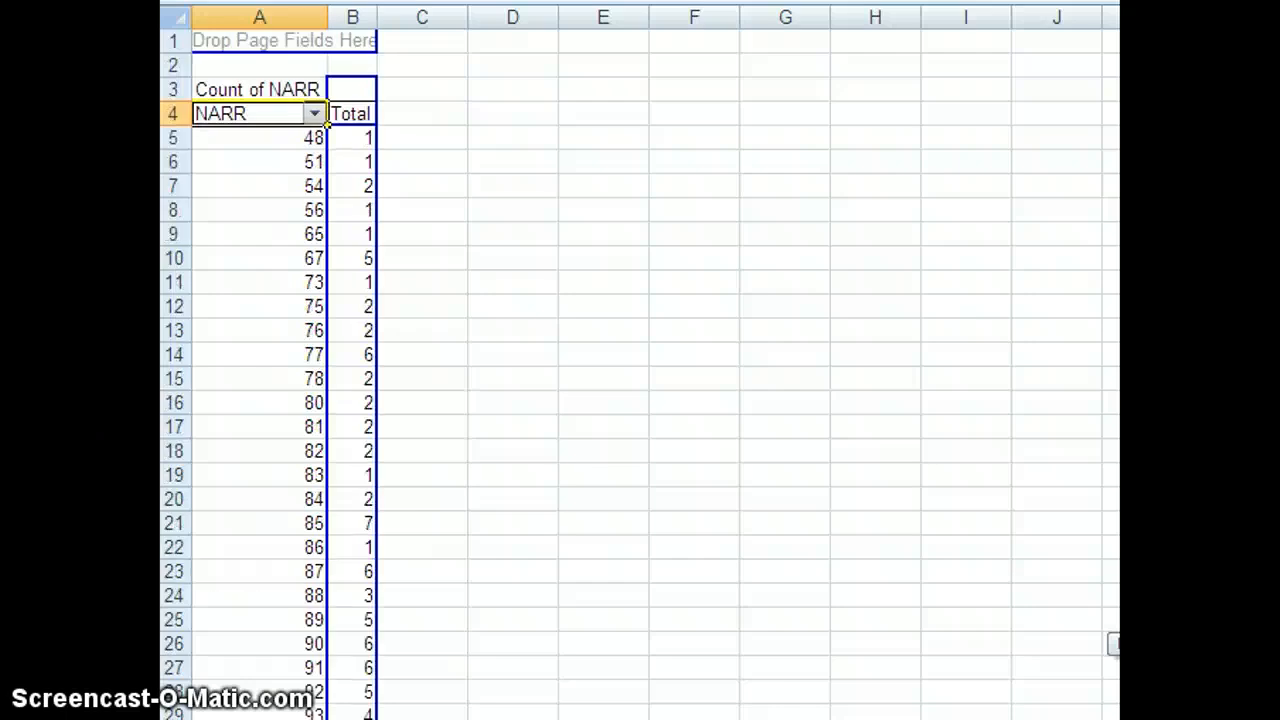
{"action": "scroll", "coordinate": [1112, 497], "scroll_direction": "down", "scroll_amount": 2}
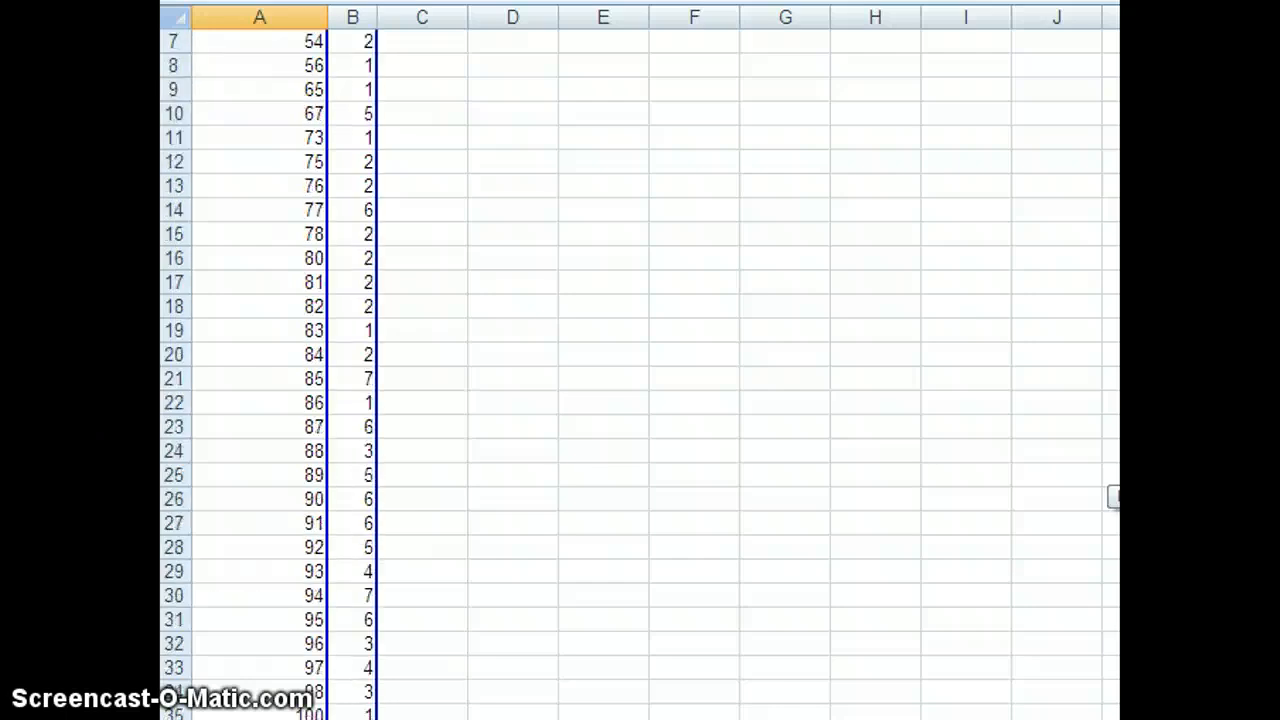
{"action": "scroll", "coordinate": [1112, 497], "scroll_direction": "up", "scroll_amount": 2}
{"action": "scroll", "coordinate": [1112, 497], "scroll_direction": "down", "scroll_amount": 1}
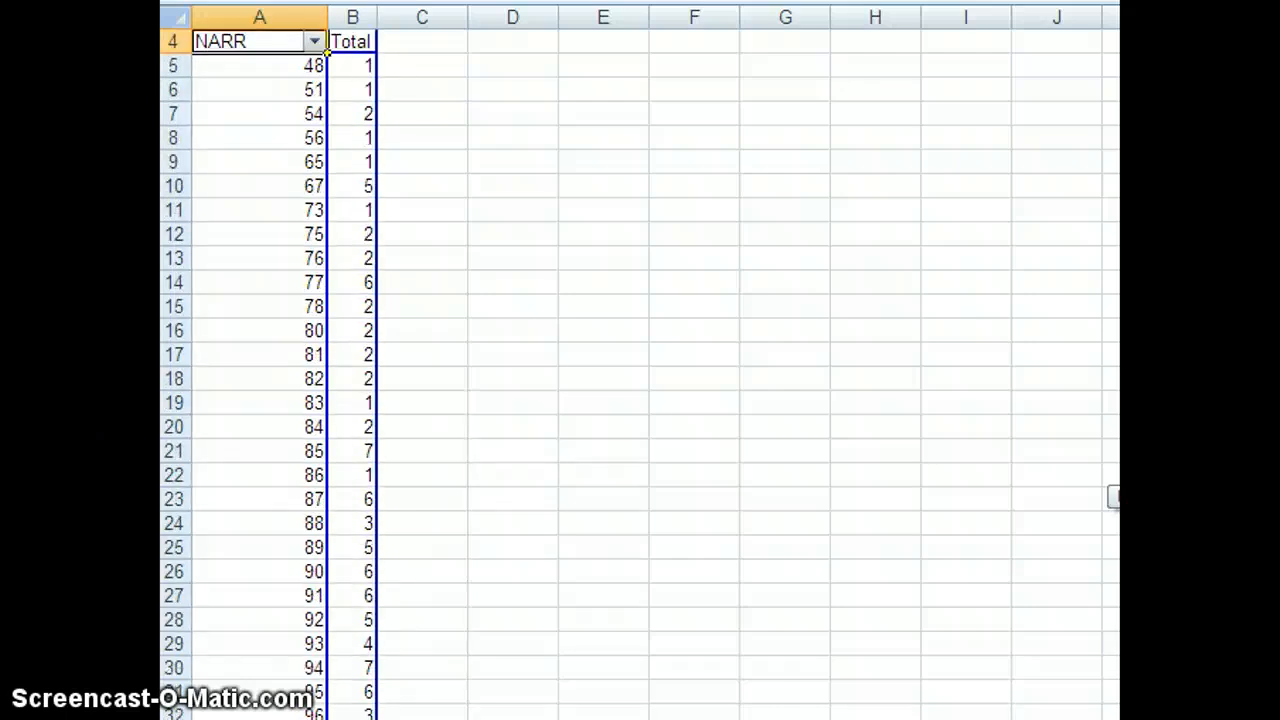
{"action": "scroll", "coordinate": [1112, 497], "scroll_direction": "up", "scroll_amount": 1}
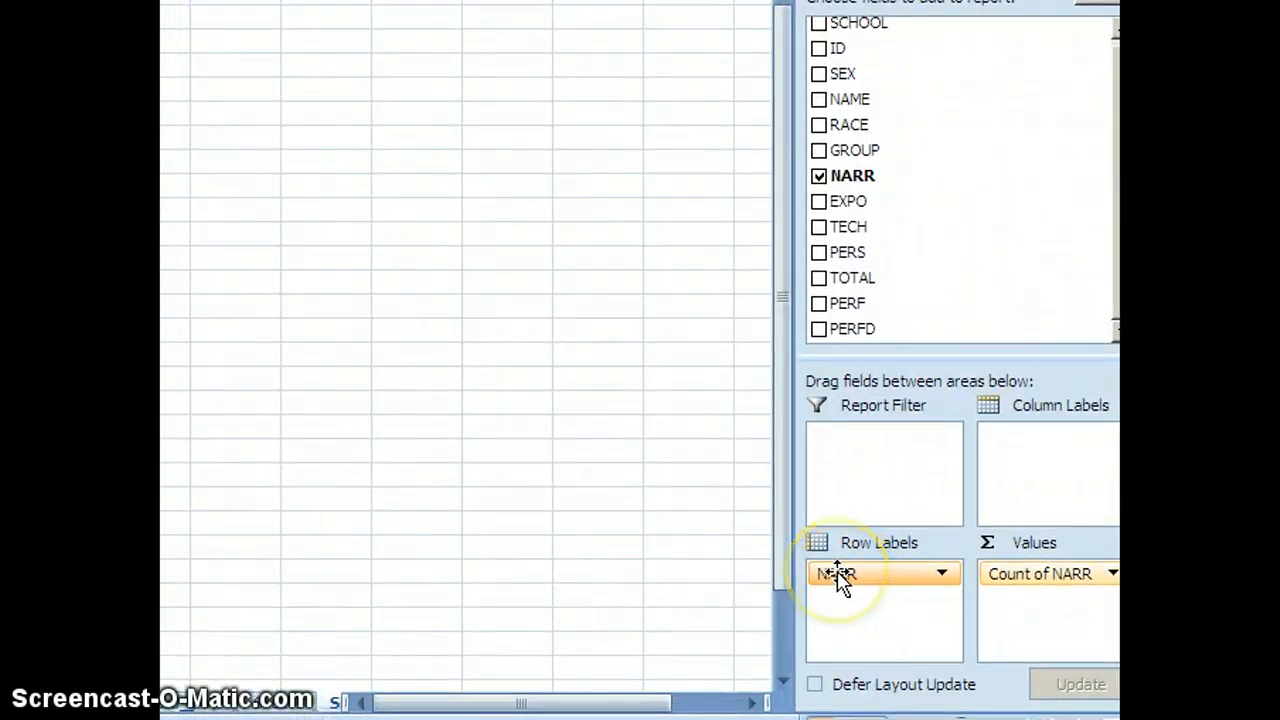
- Move NARR from Row Labels to Column Labels and back to Row Labels
{"action": "left_click_drag", "start_coordinate": [840, 580], "coordinate": [995, 450]}
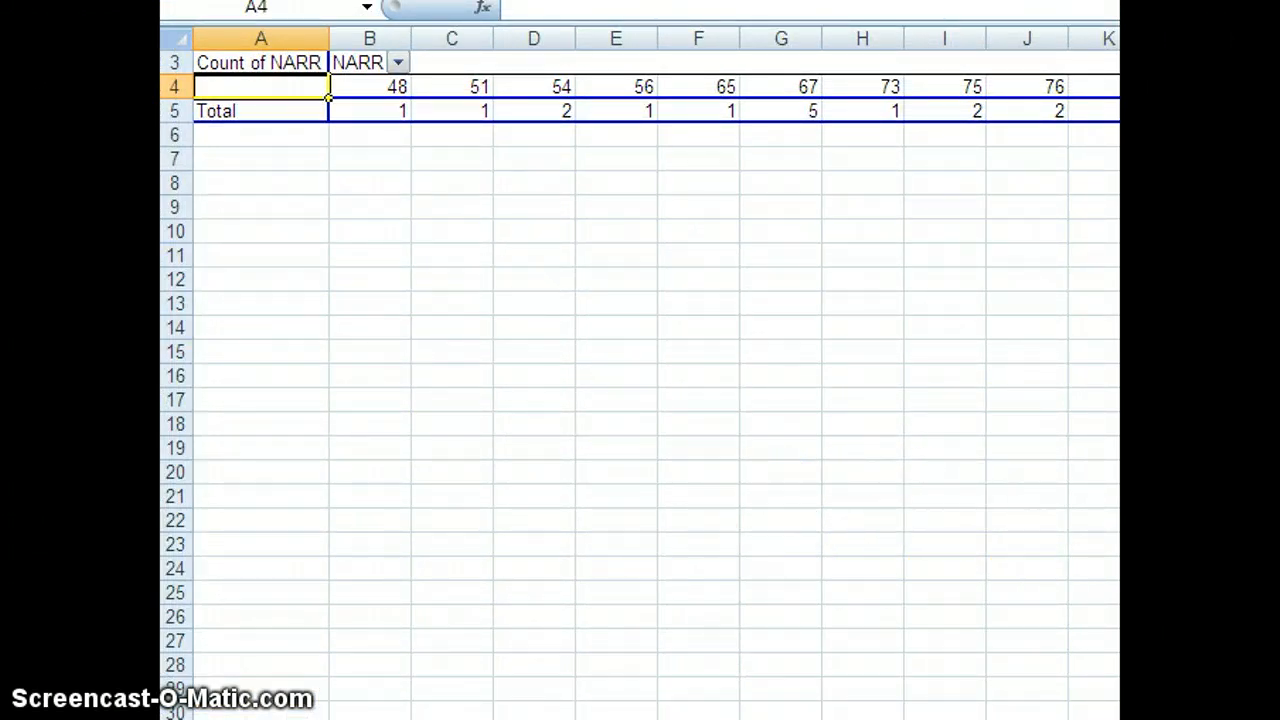
{"action": "left_click_drag", "start_coordinate": [1220, 610], "coordinate": [1140, 670]}
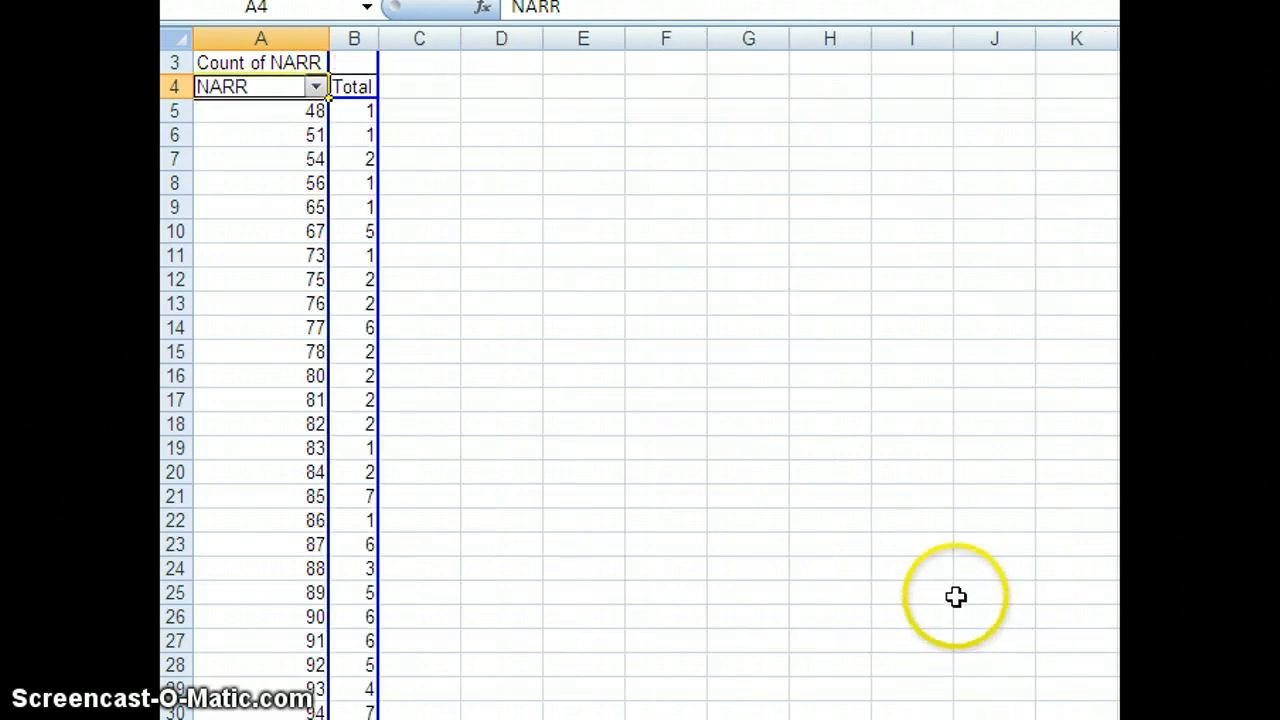
- Select empty cells outside the pivot table, and reselect the table at the NARR value 80
{"action": "left_click", "coordinate": [1015, 538]}
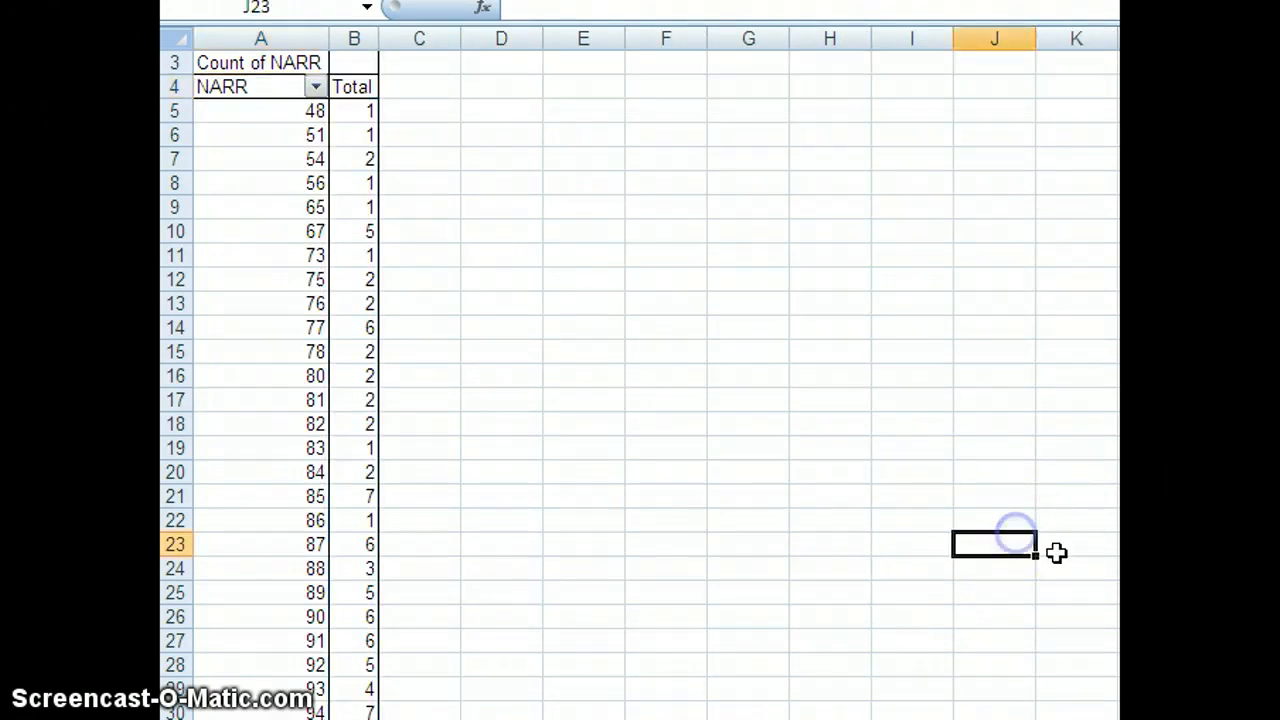
{"action": "left_click", "coordinate": [562, 526]}
{"action": "left_click", "coordinate": [285, 375]}
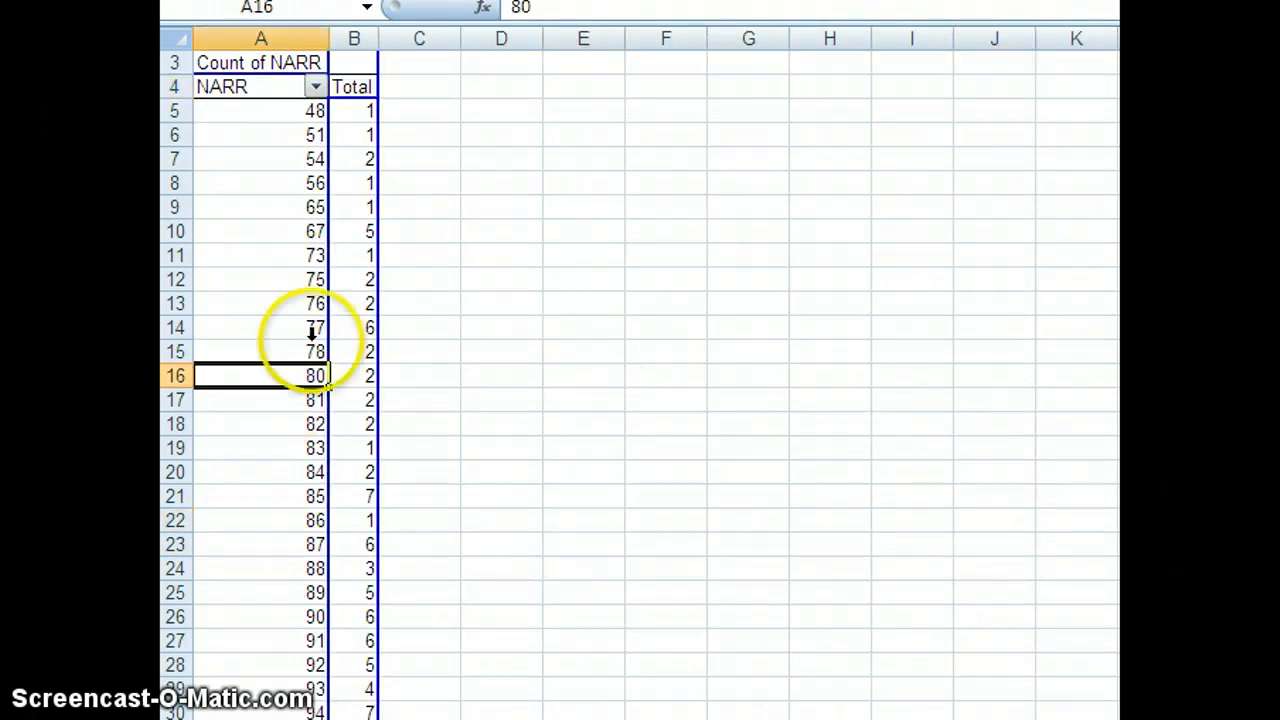
- Copy the whole NARR frequency pivot table, covering range A1:B37
{"action": "left_click", "coordinate": [210, 62]}
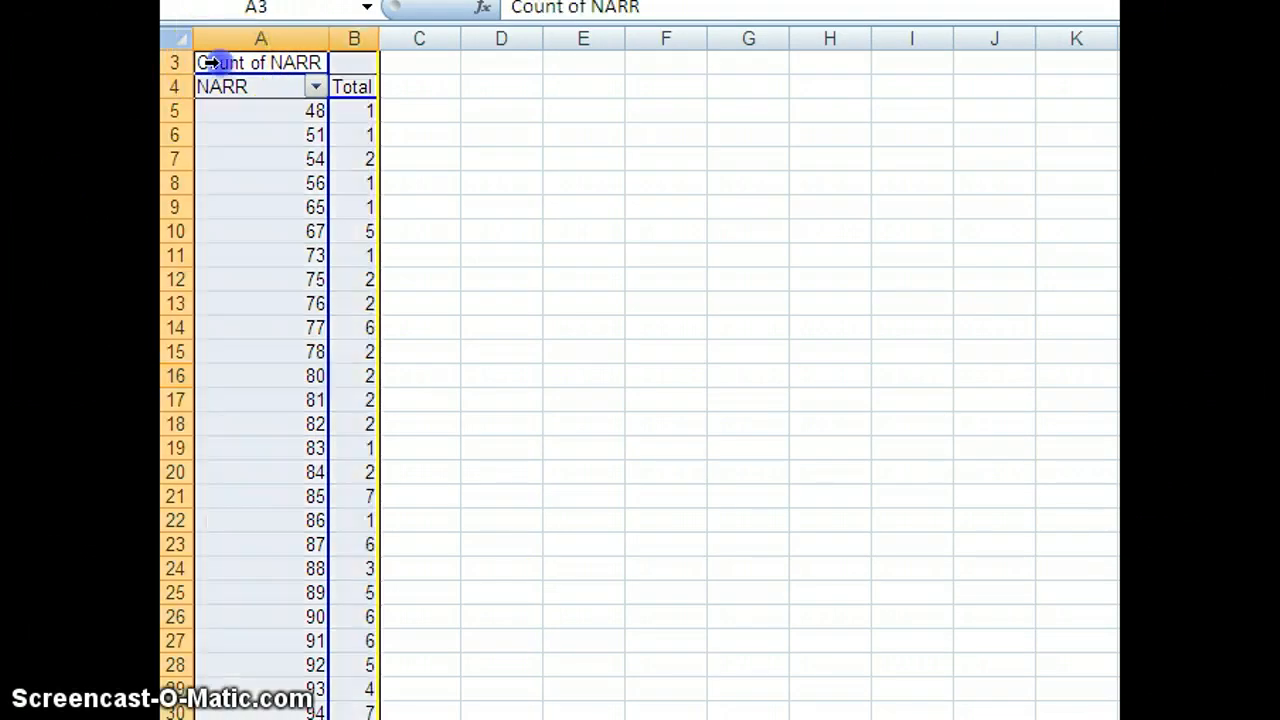
{"action": "left_click", "coordinate": [553, 134]}
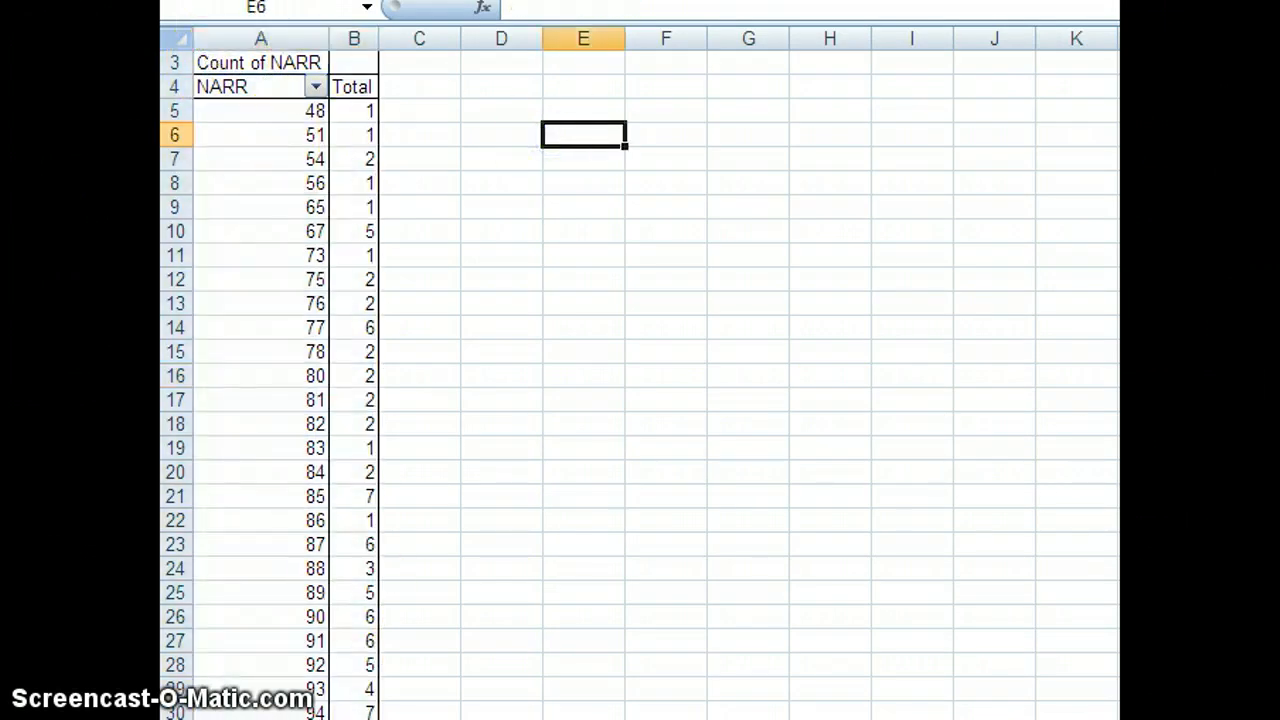
{"action": "scroll", "coordinate": [640, 380], "scroll_direction": "down", "scroll_amount": 1}
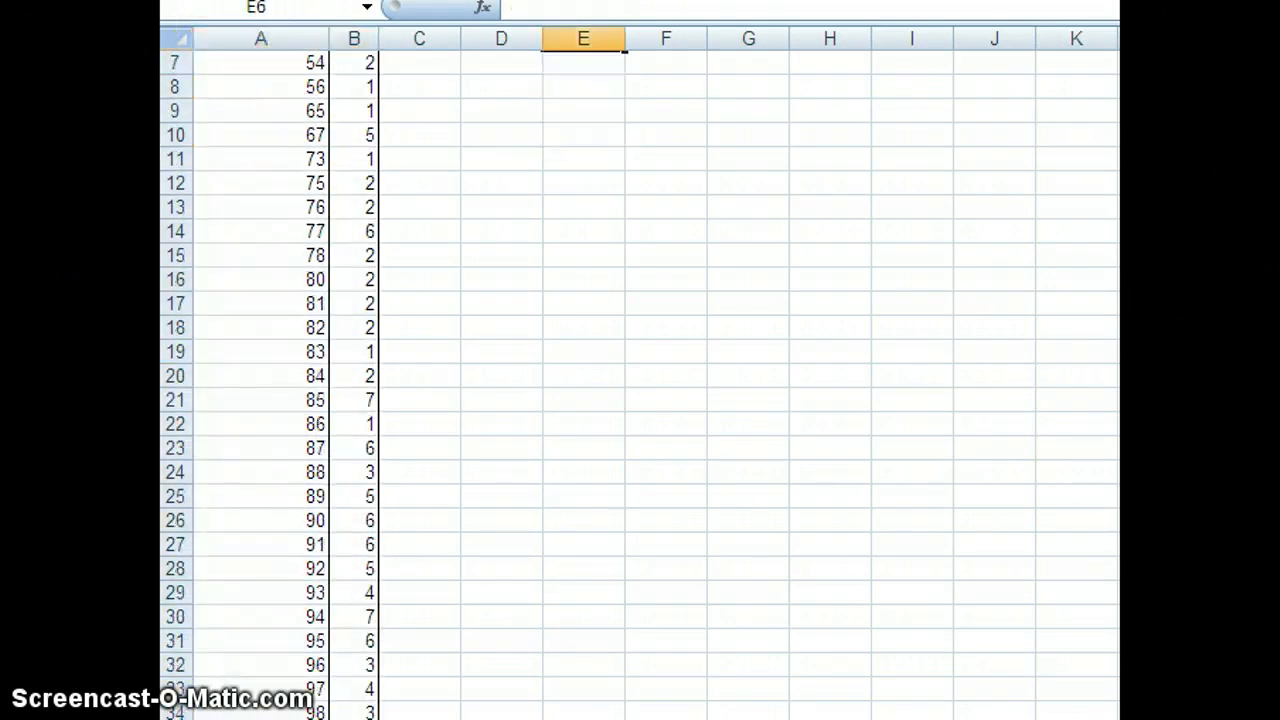
{"action": "scroll", "coordinate": [640, 380], "scroll_direction": "down", "scroll_amount": 3}
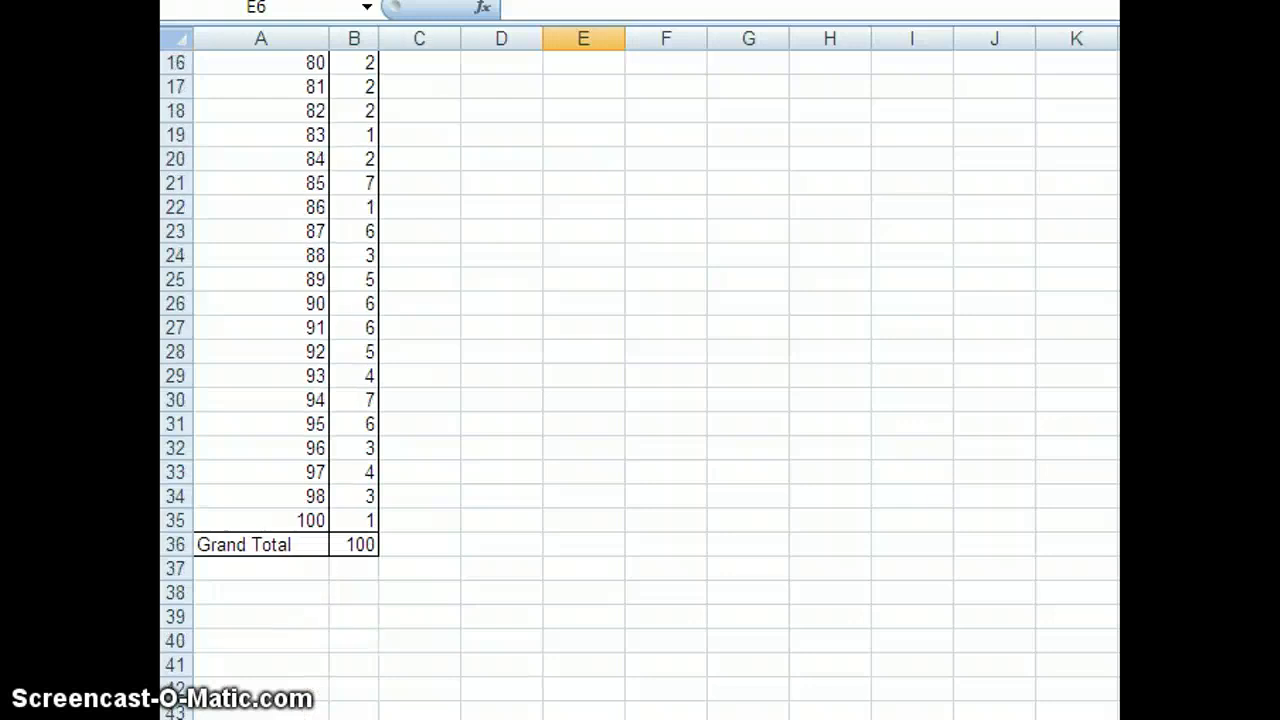
{"action": "left_click_drag", "start_coordinate": [198, 566], "coordinate": [374, 9]}
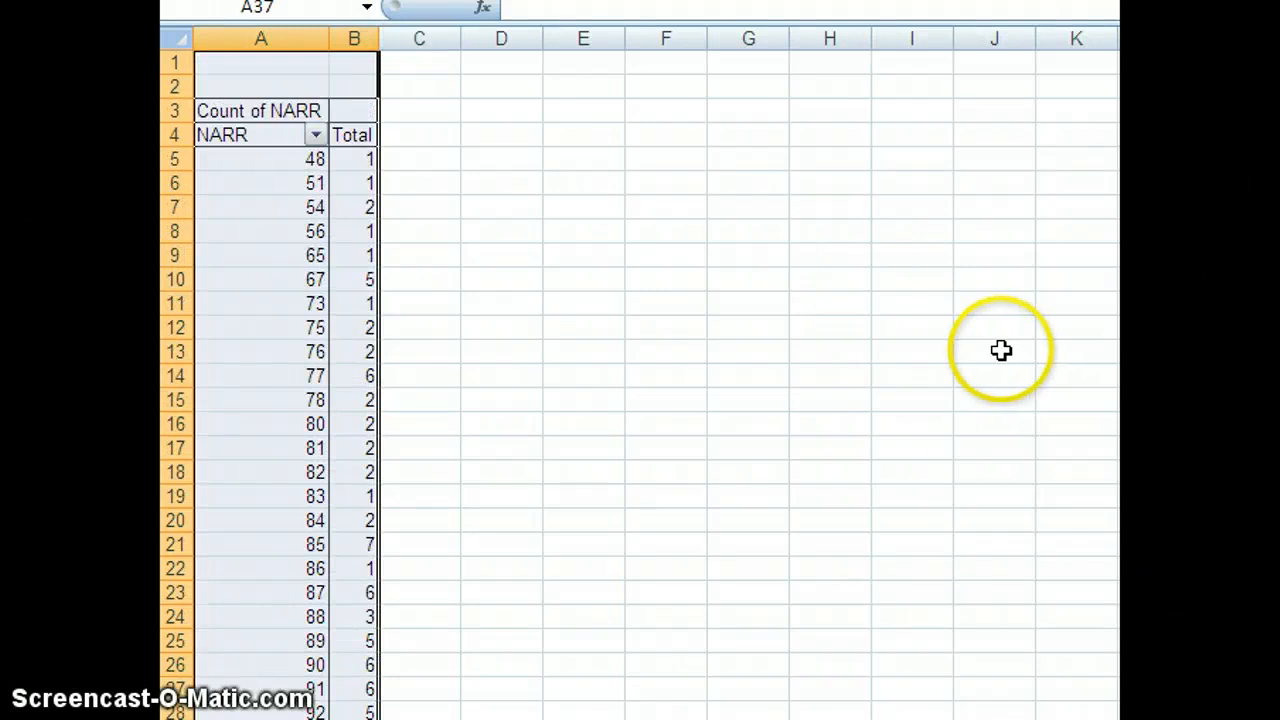
{"action": "right_click", "coordinate": [274, 364]}
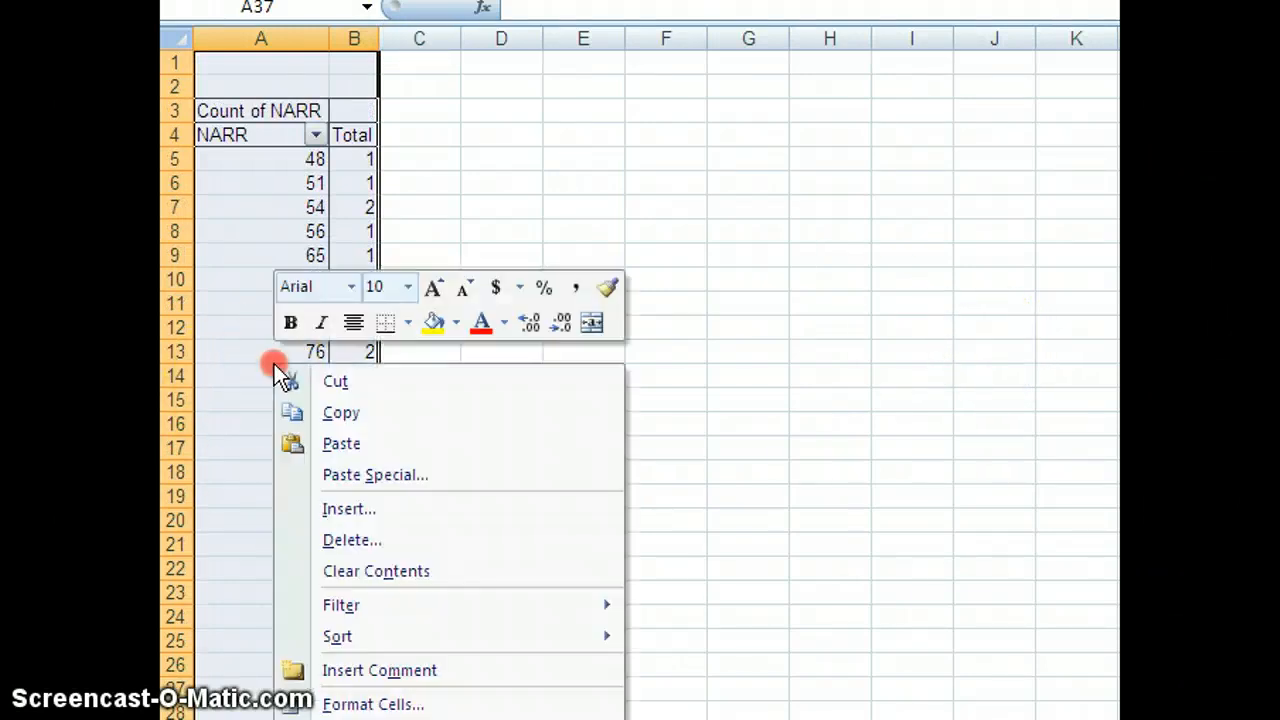
{"action": "left_click", "coordinate": [326, 411]}
{"action": "scroll", "coordinate": [442, 421], "scroll_direction": "down", "scroll_amount": 7}
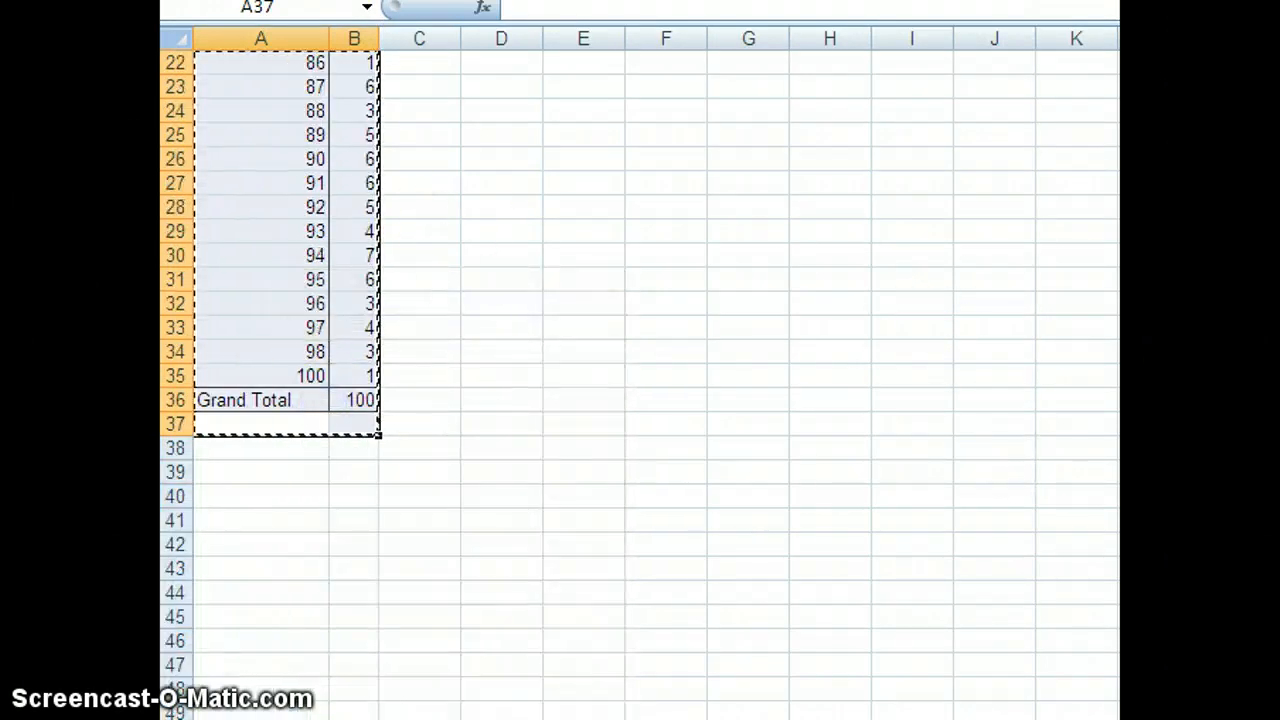
{"action": "scroll", "coordinate": [442, 421], "scroll_direction": "up", "scroll_amount": 7}
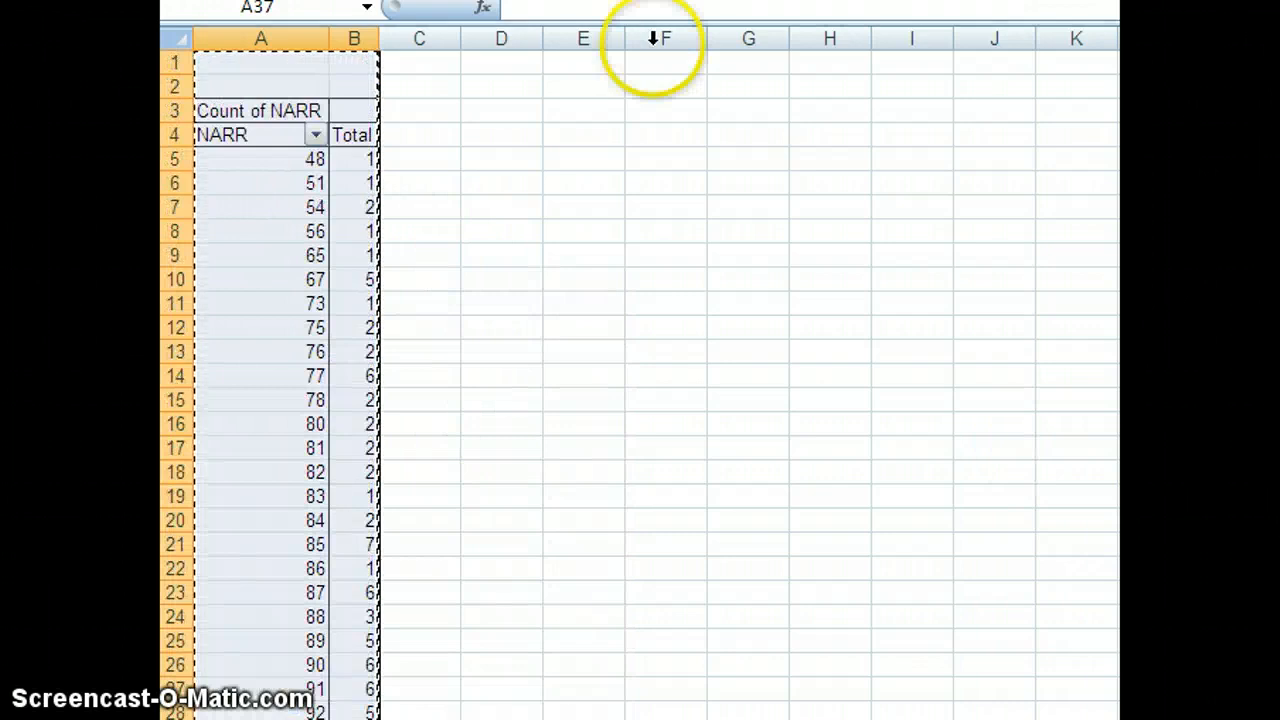
- Paste the copied pivot table at D1 and widen columns D and E
{"action": "left_click", "coordinate": [499, 62]}
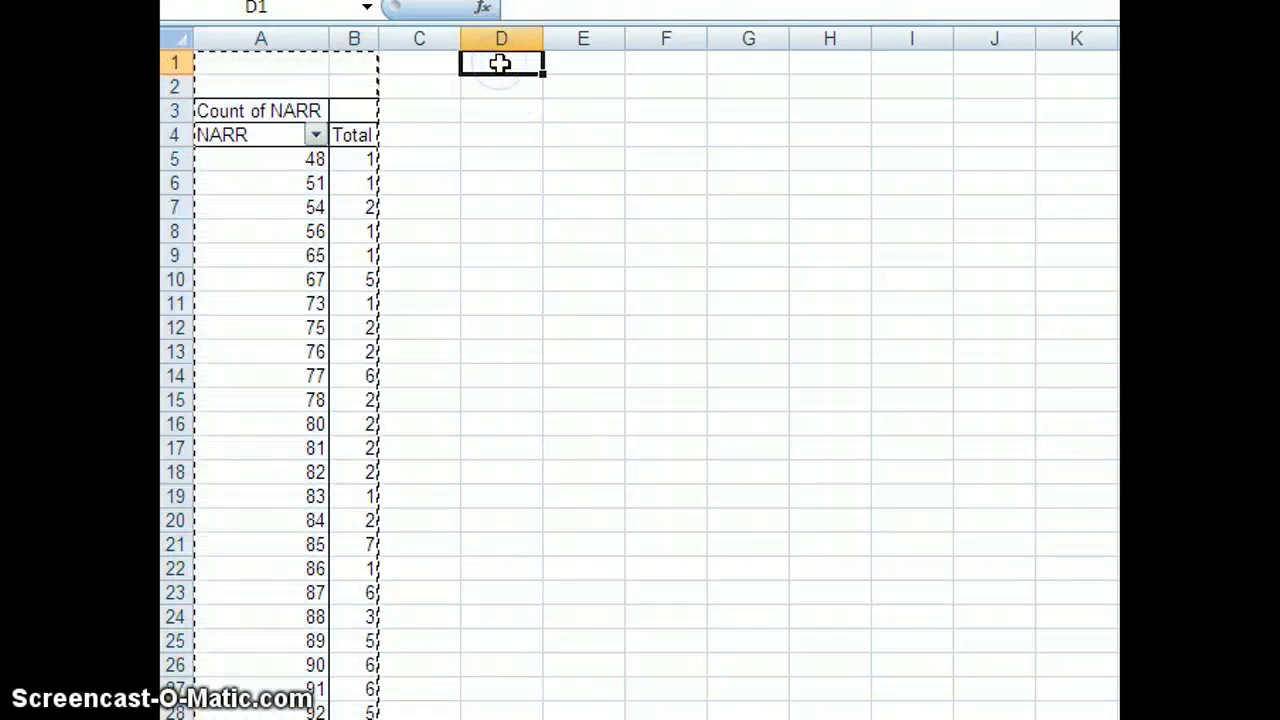
{"action": "right_click", "coordinate": [499, 62]}
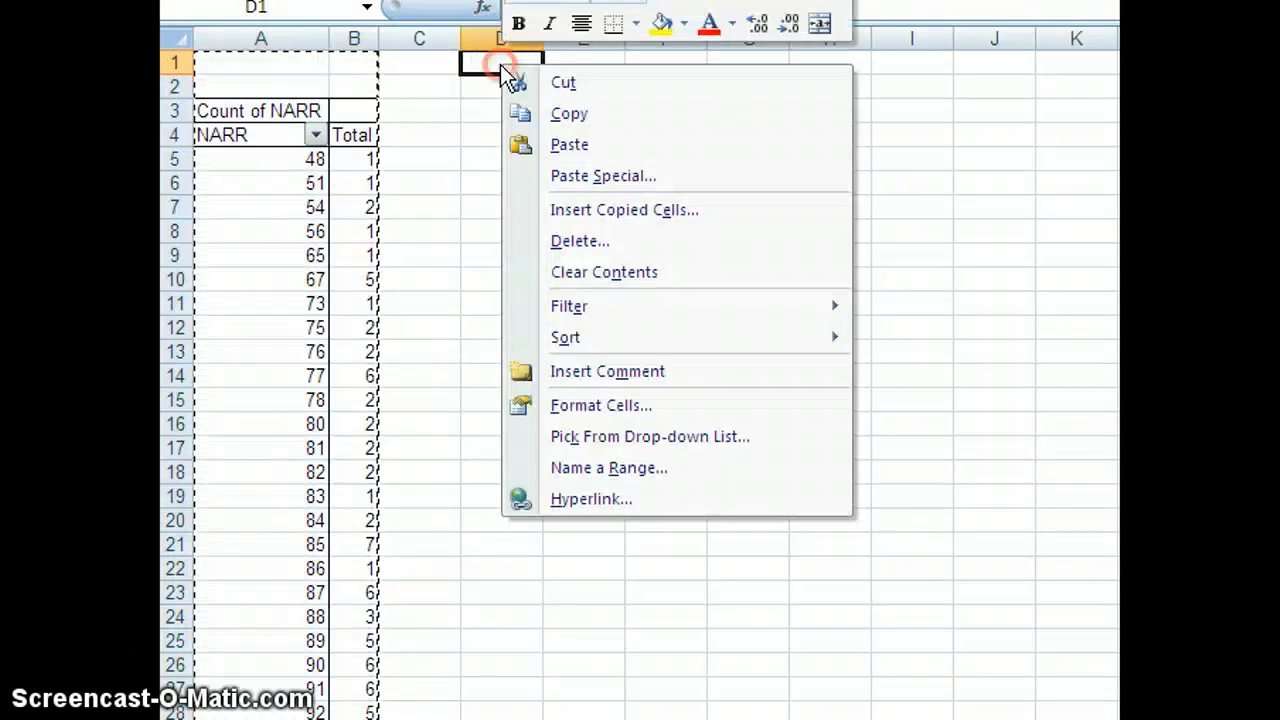
{"action": "left_click", "coordinate": [570, 148]}
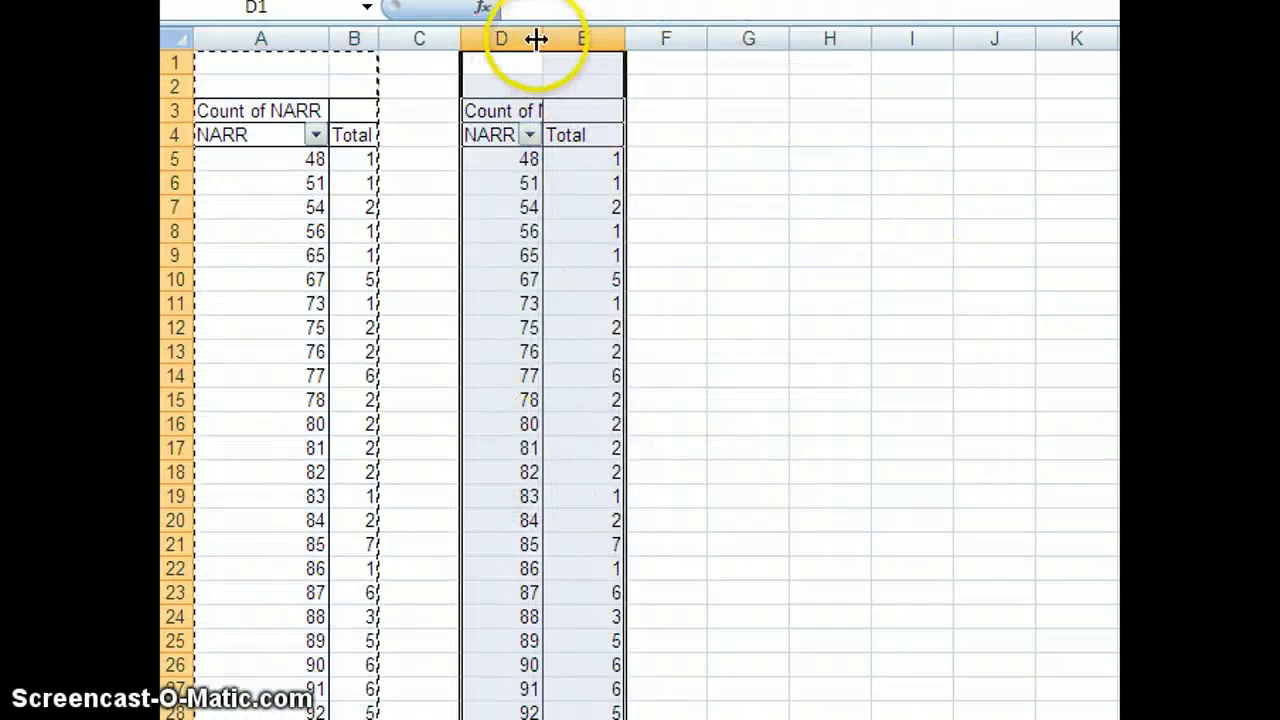
{"action": "left_click_drag", "start_coordinate": [541, 37], "coordinate": [605, 38]}
{"action": "left_click_drag", "start_coordinate": [690, 37], "coordinate": [737, 37]}
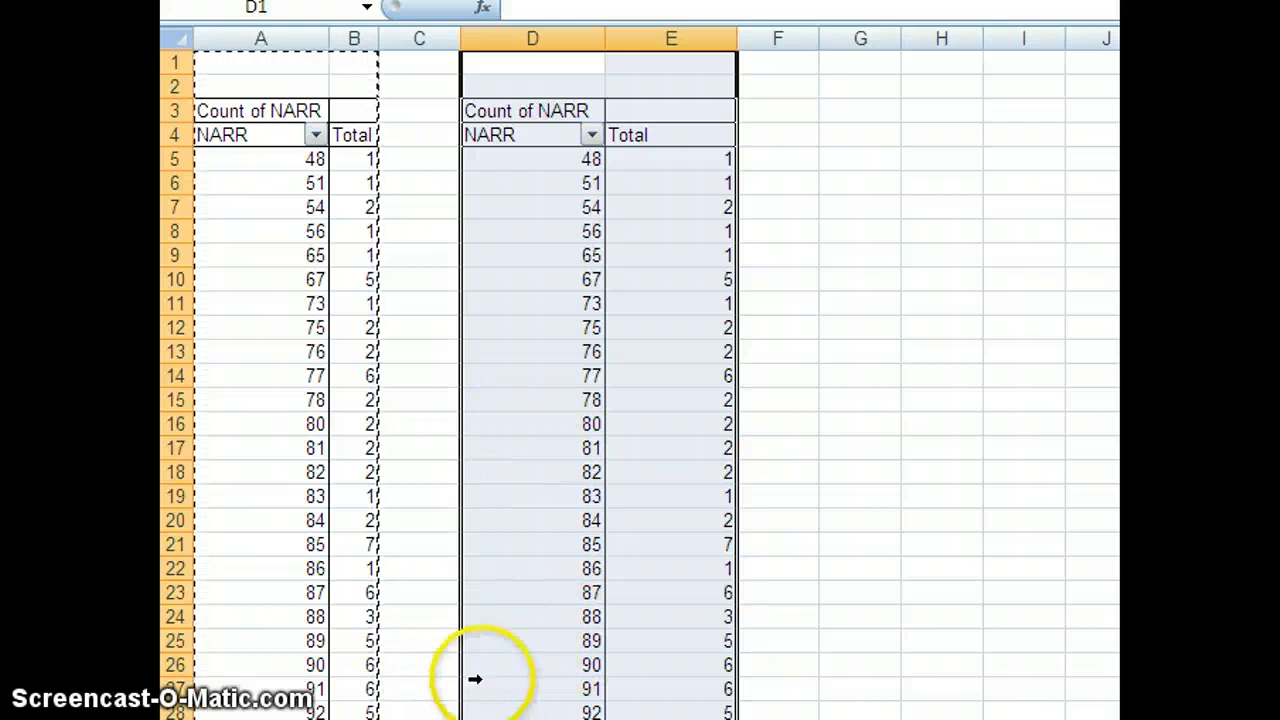
- Remove NARR from the Row Labels of the pasted pivot table in columns D and E
{"action": "left_click", "coordinate": [551, 328]}
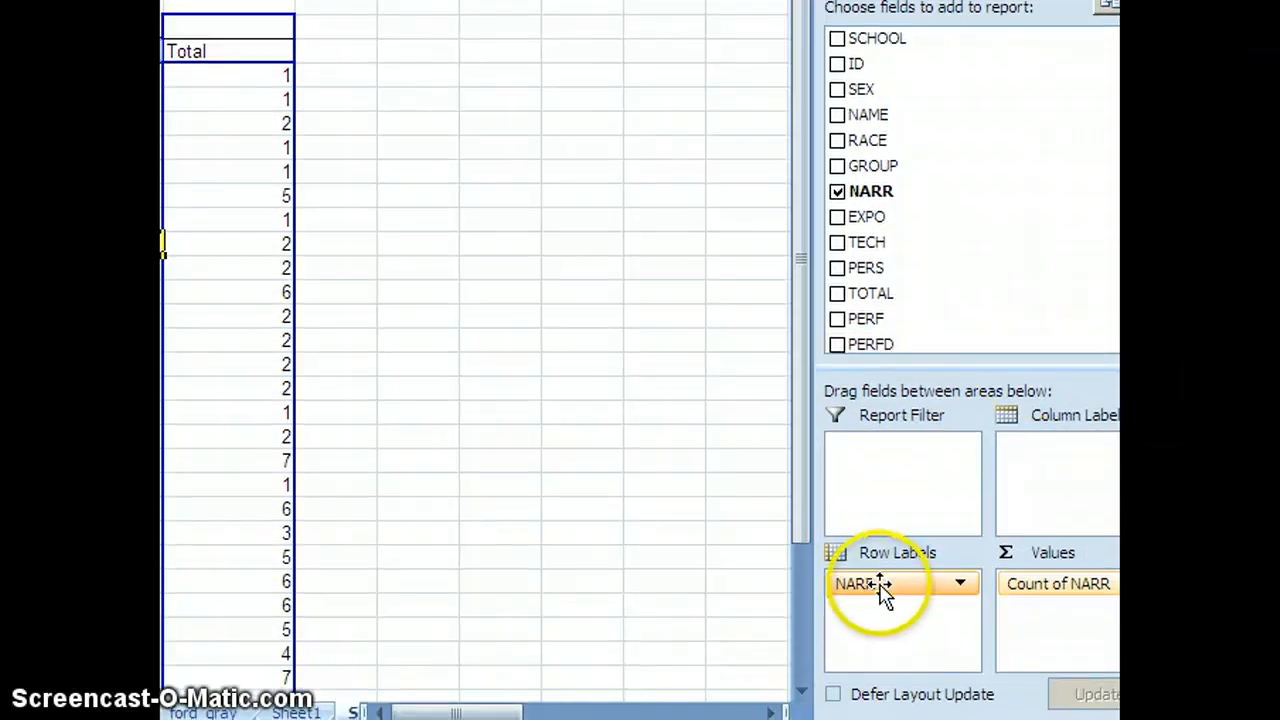
{"action": "left_click", "coordinate": [880, 586]}
{"action": "left_click_drag", "start_coordinate": [878, 584], "coordinate": [532, 455]}
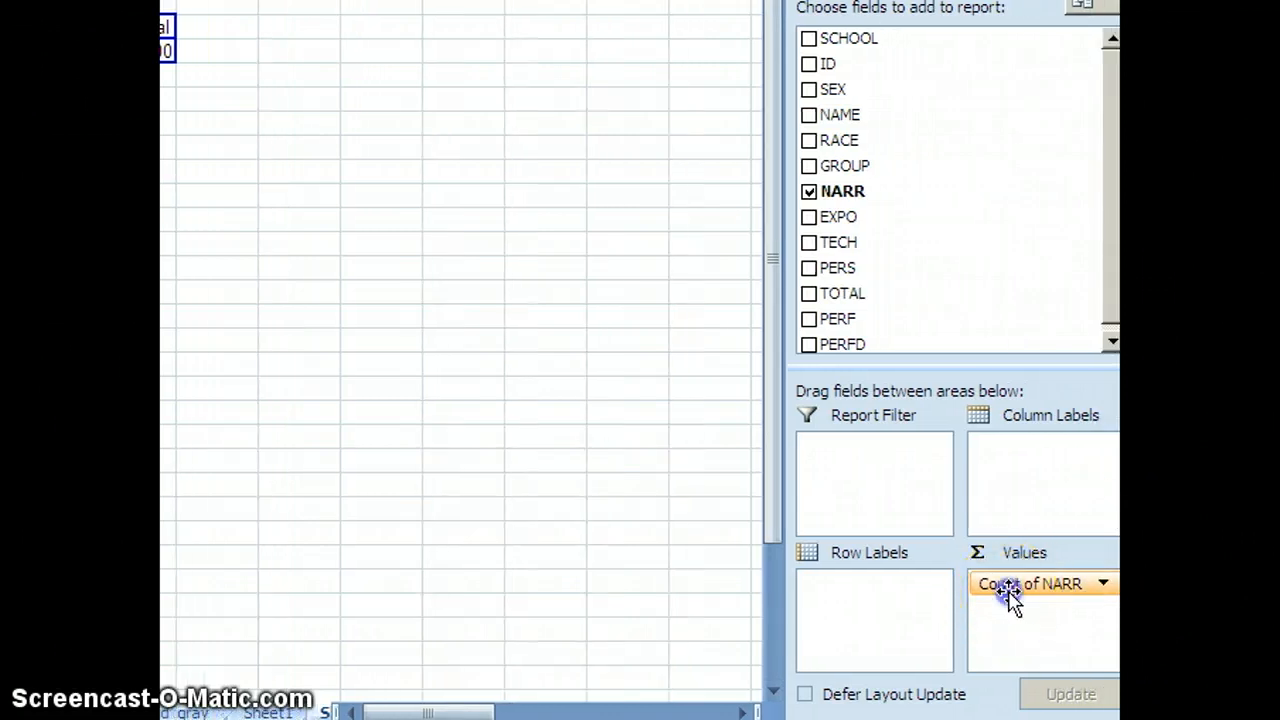
- Change the second pivot table's NARR value field to summarize by Average
{"action": "left_click", "coordinate": [1037, 590]}
{"action": "left_click", "coordinate": [955, 552]}
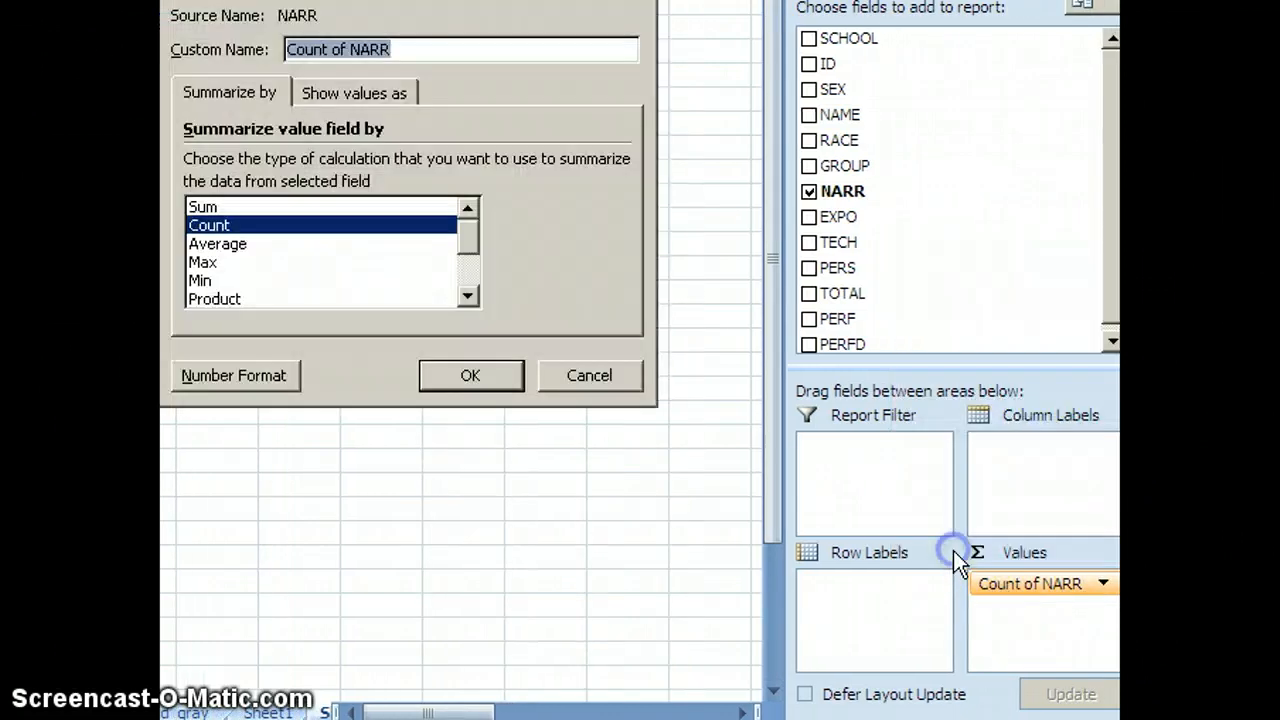
{"action": "left_click", "coordinate": [213, 249]}
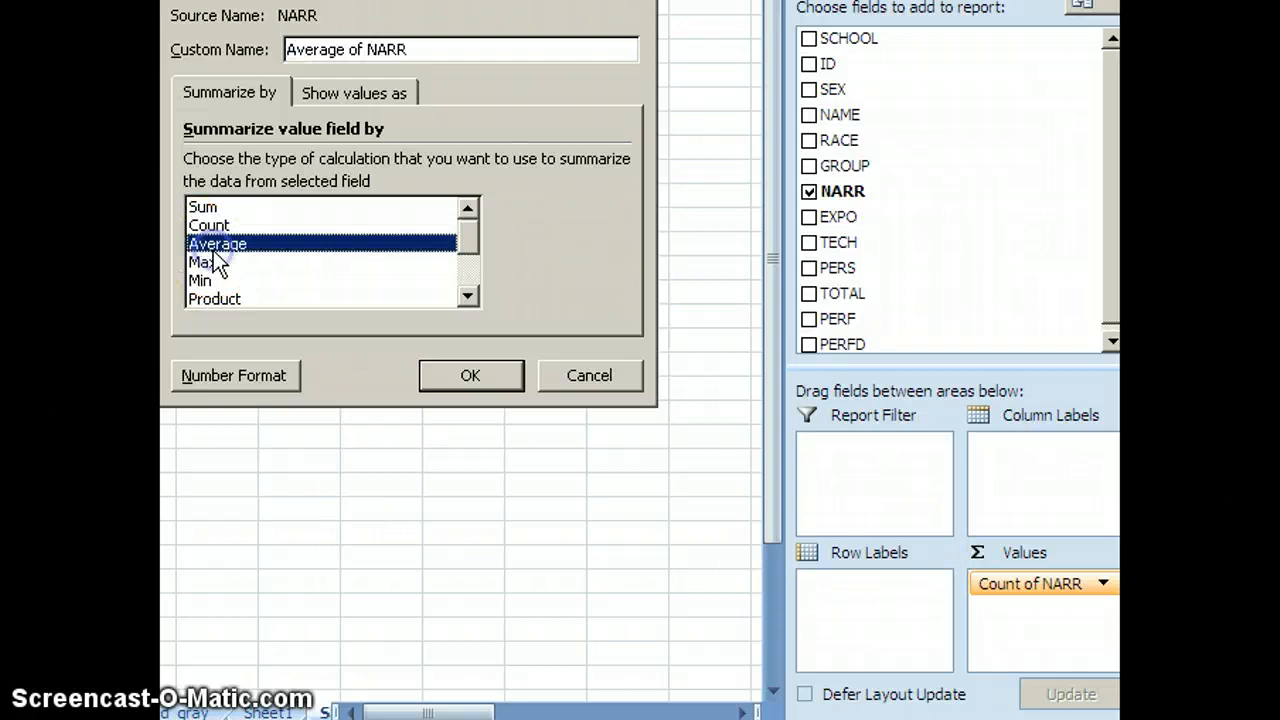
{"action": "left_click", "coordinate": [470, 376]}
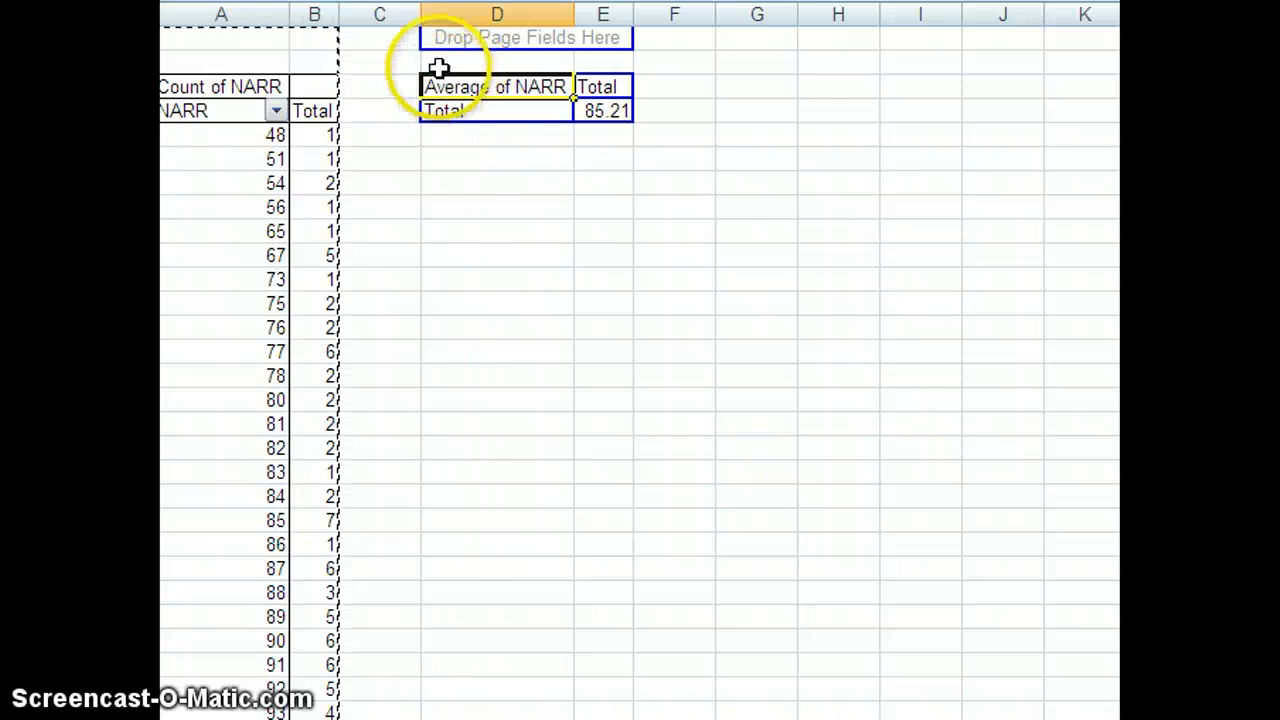
- Copy the Average of NARR pivot table range D2:E5 and paste it as values only at D21
{"action": "left_click_drag", "start_coordinate": [440, 64], "coordinate": [613, 124]}
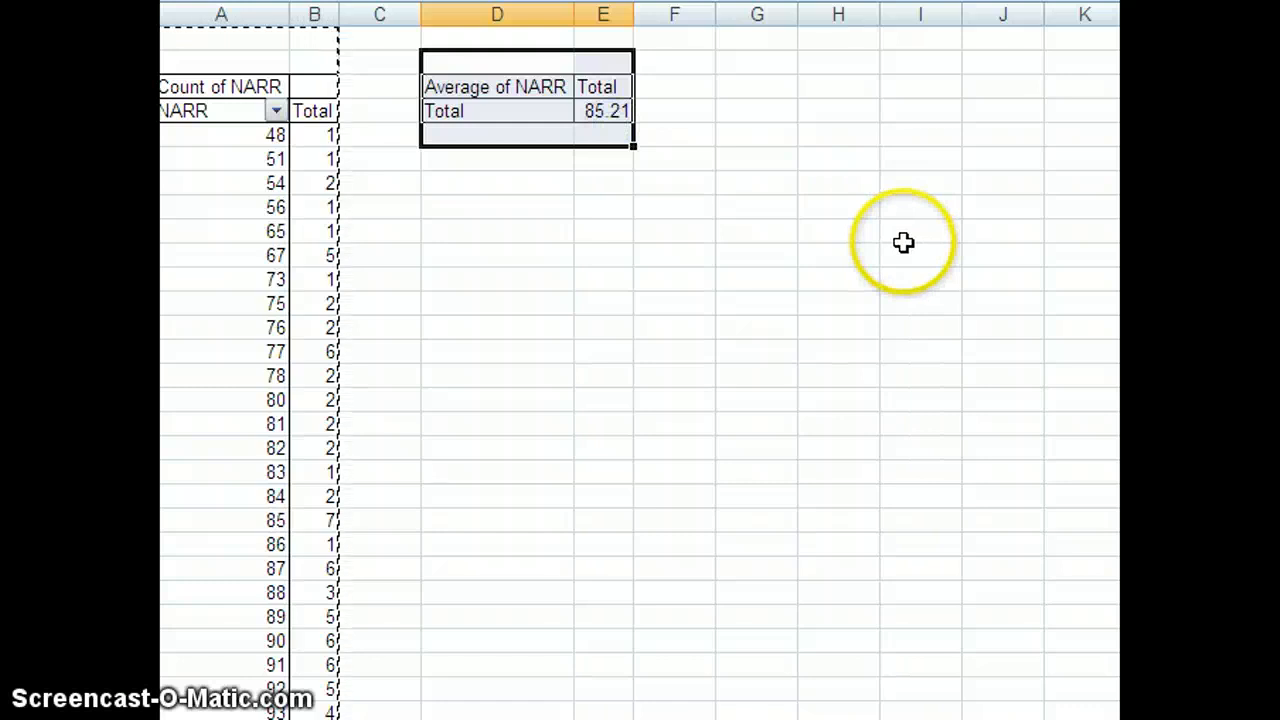
{"action": "key", "text": "ctrl+c"}
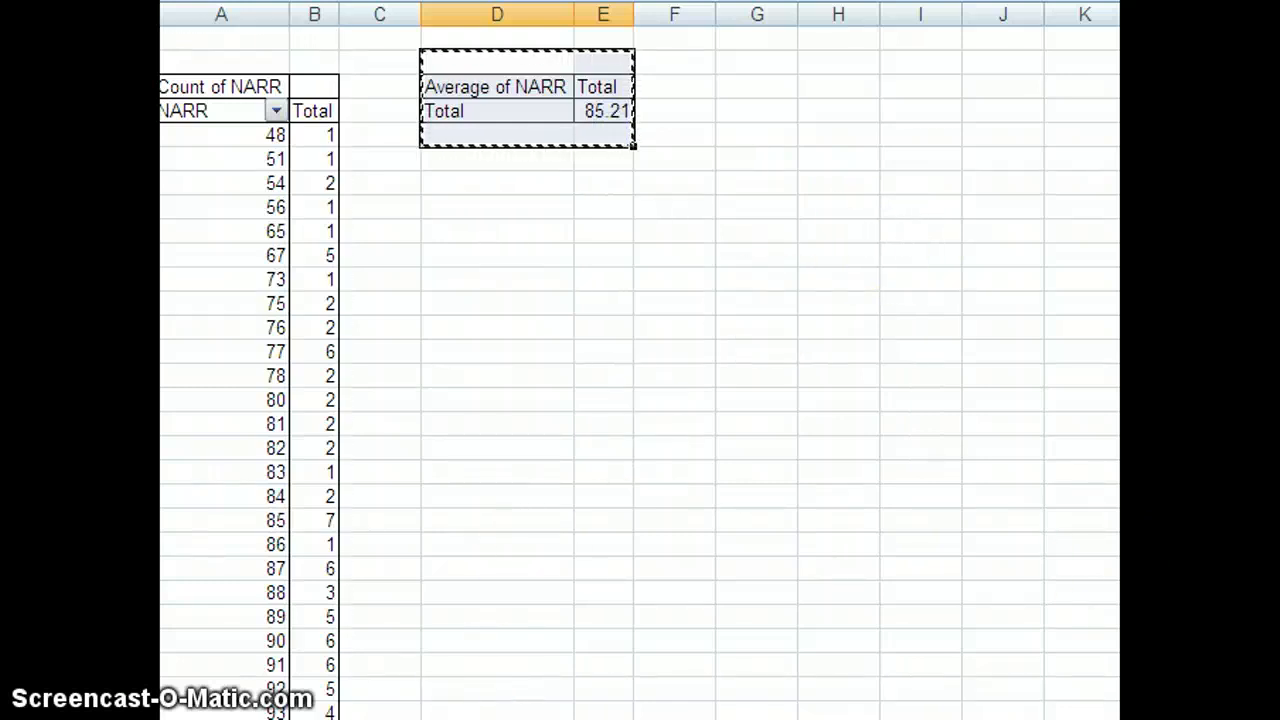
{"action": "scroll", "coordinate": [640, 360], "scroll_direction": "down", "scroll_amount": 2}
{"action": "scroll", "coordinate": [640, 360], "scroll_direction": "up", "scroll_amount": 2}
{"action": "scroll", "coordinate": [640, 360], "scroll_direction": "down", "scroll_amount": 2}
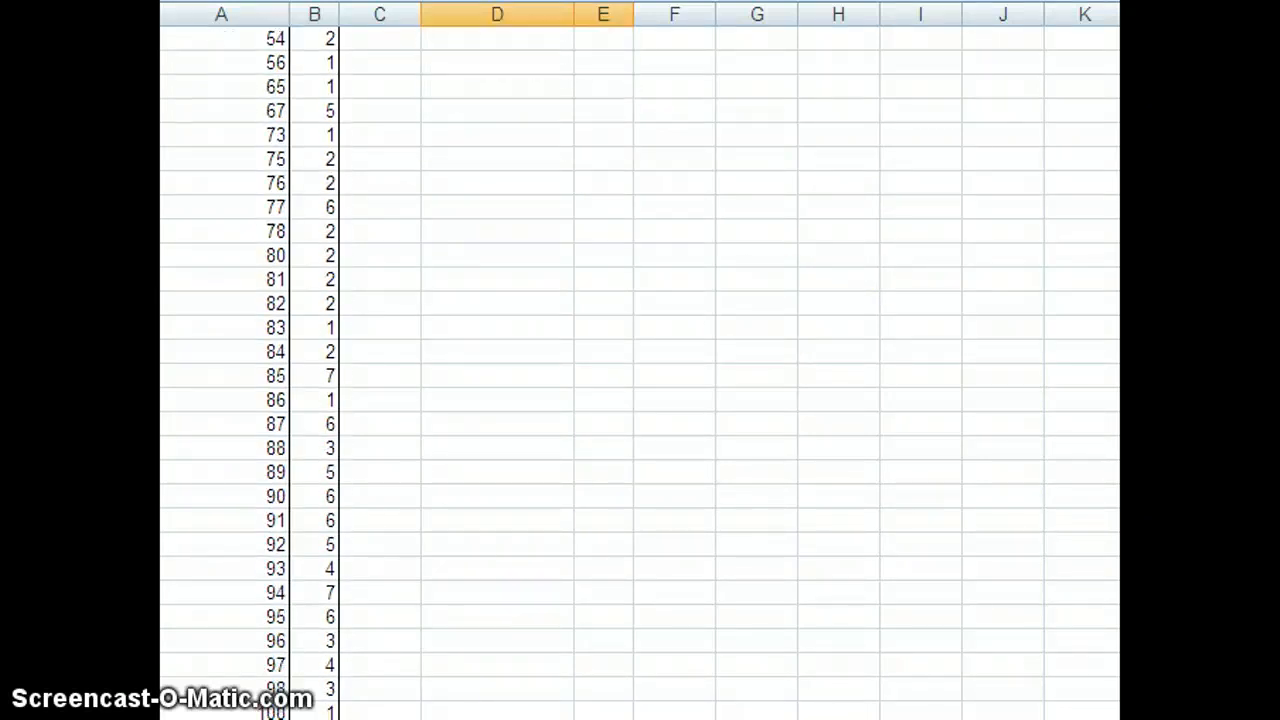
{"action": "right_click", "coordinate": [445, 375]}
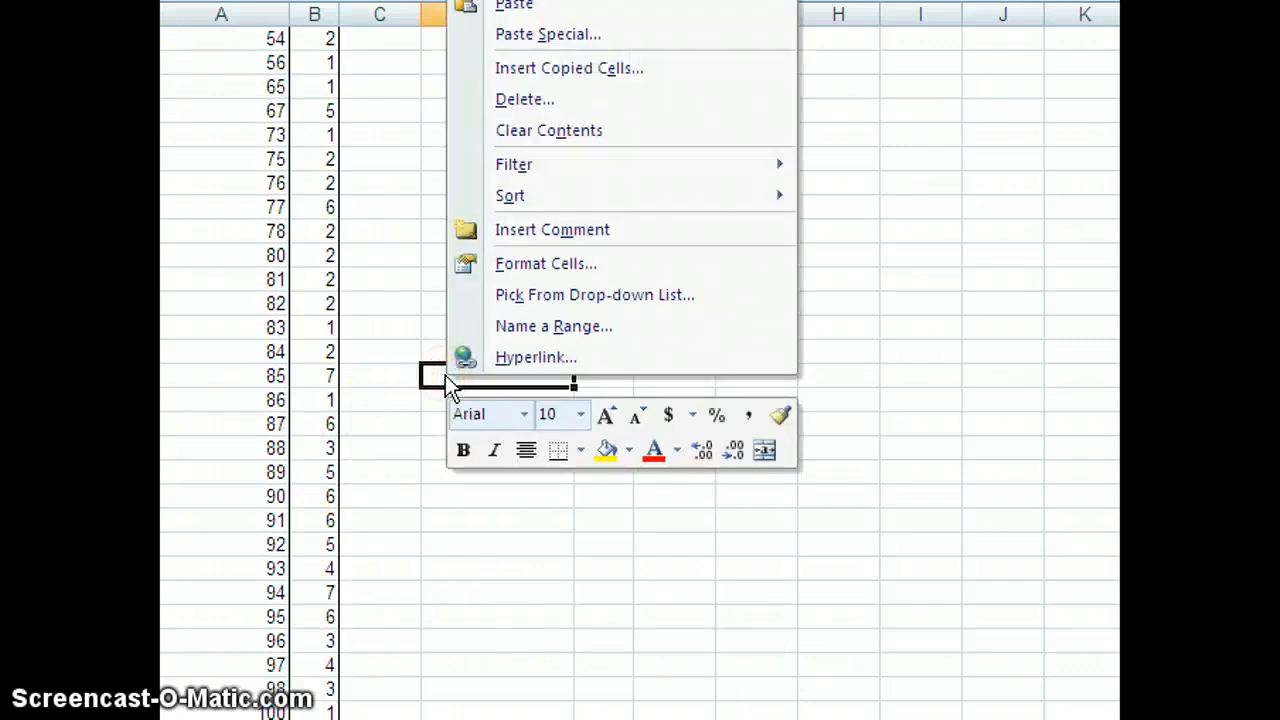
{"action": "left_click", "coordinate": [541, 34]}
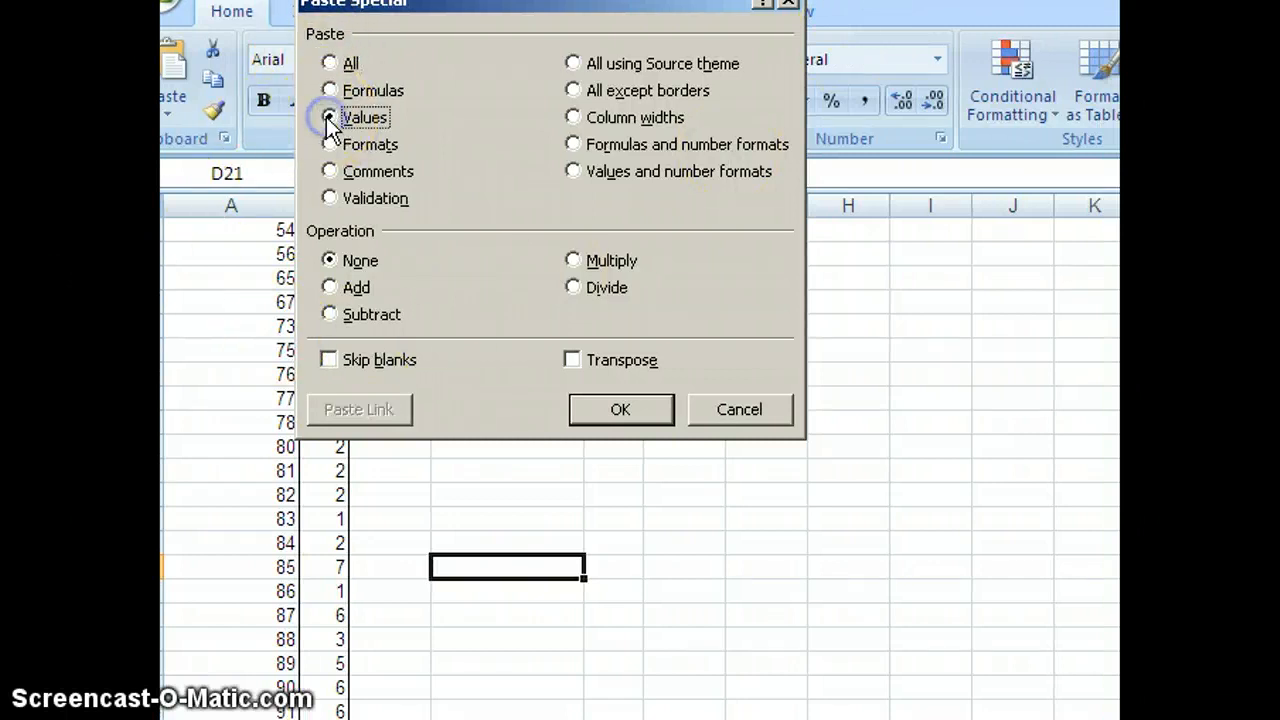
{"action": "left_click", "coordinate": [614, 410]}
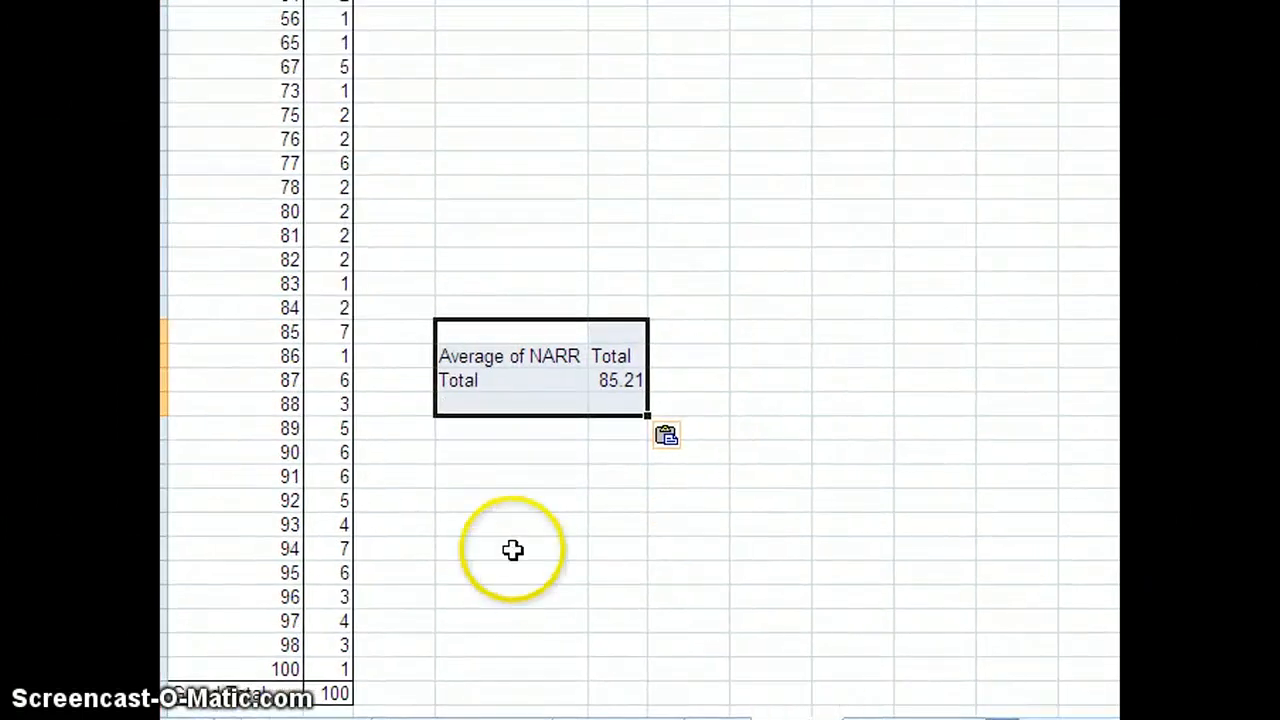
- Make the NARR 85 row and its count bold in the frequency pivot table, and cancel the pending copy selection
{"action": "left_click", "coordinate": [500, 500]}
{"action": "left_click", "coordinate": [491, 356]}
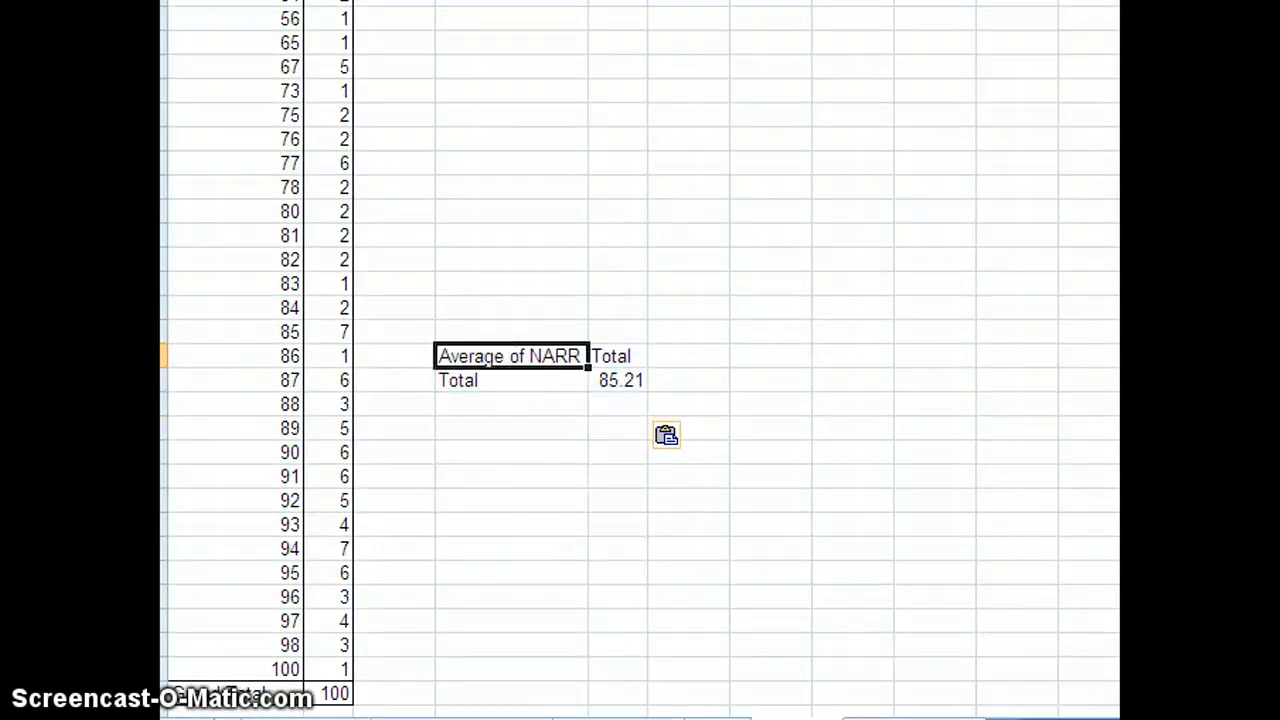
{"action": "scroll", "coordinate": [640, 360], "scroll_direction": "up", "scroll_amount": 2}
{"action": "scroll", "coordinate": [640, 360], "scroll_direction": "down", "scroll_amount": 1}
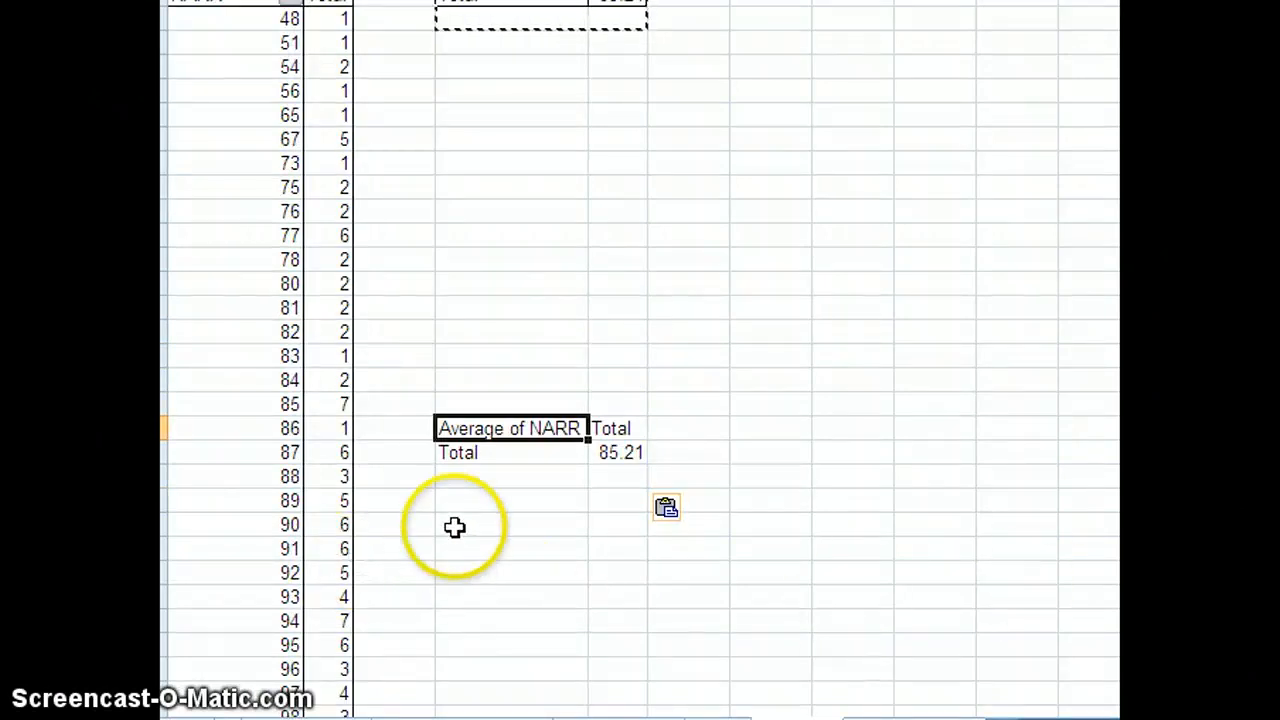
{"action": "left_click", "coordinate": [188, 403]}
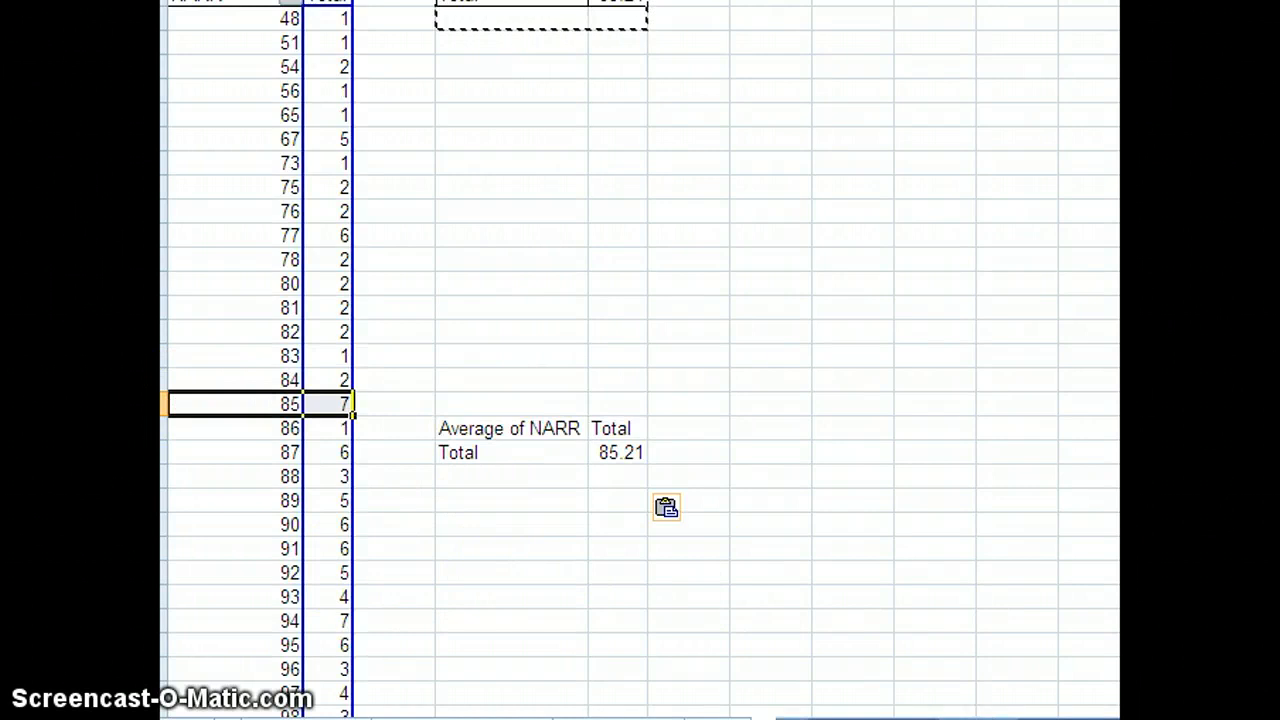
{"action": "key", "text": "Escape"}
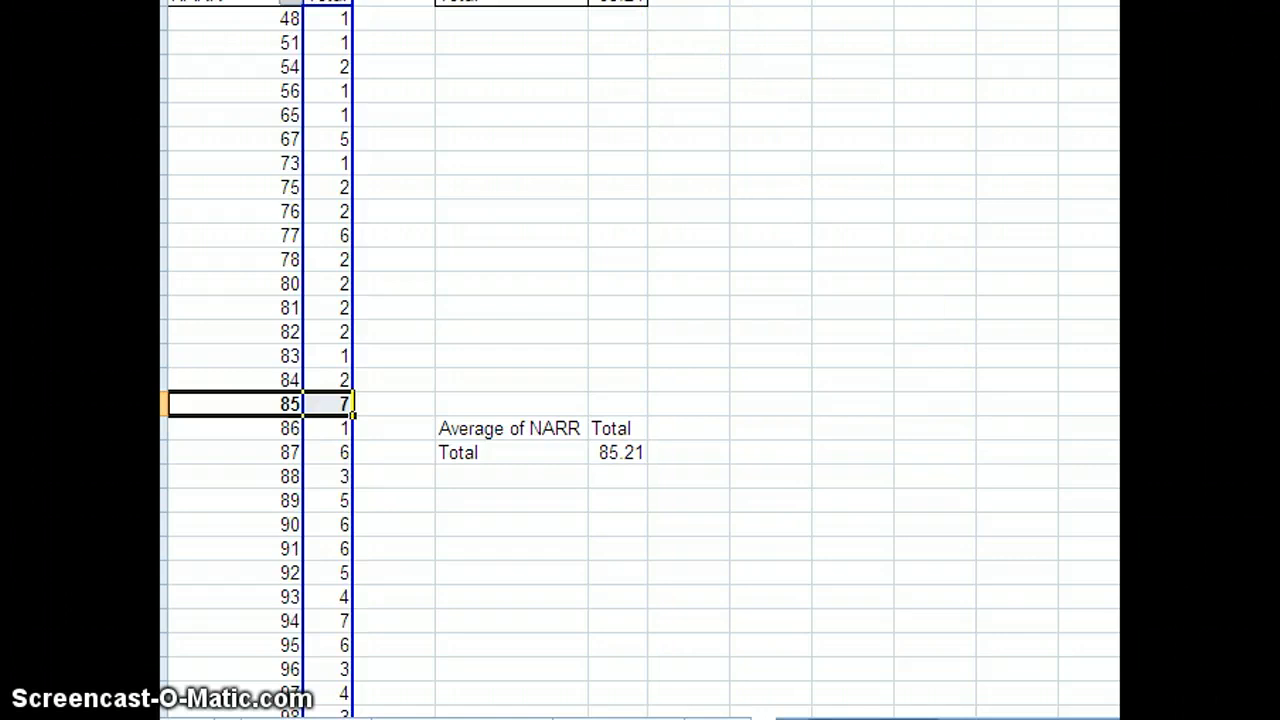
{"action": "left_click", "coordinate": [912, 550]}
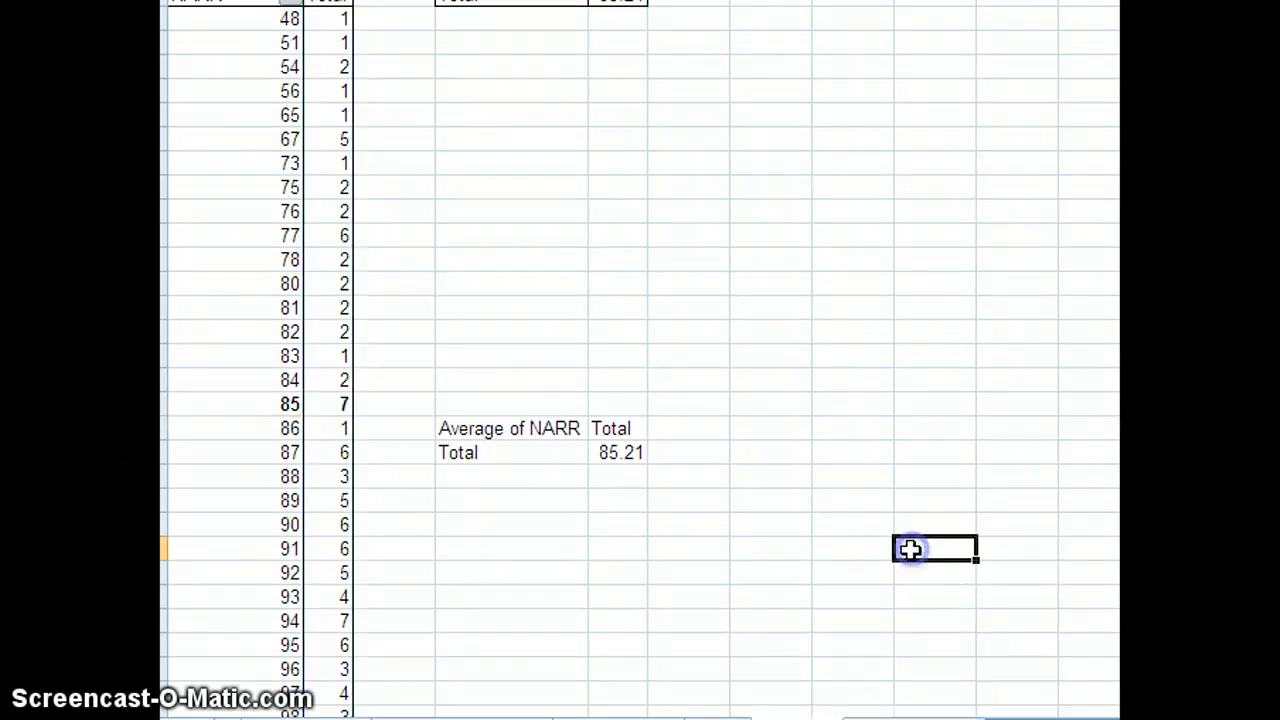
- Change the Average of NARR pivot table's value field to summarize by StdDev
{"action": "left_click", "coordinate": [512, 2]}
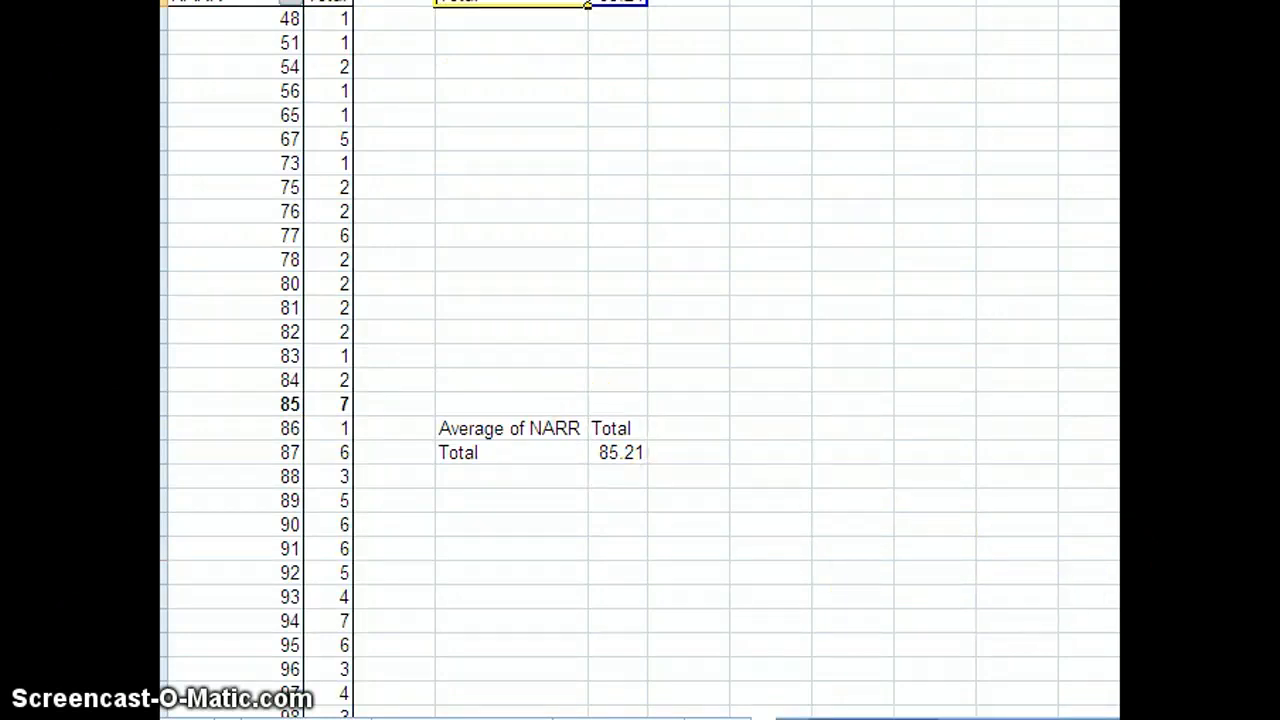
{"action": "scroll", "coordinate": [490, 80], "scroll_direction": "up", "scroll_amount": 1}
{"action": "left_click", "coordinate": [510, 45]}
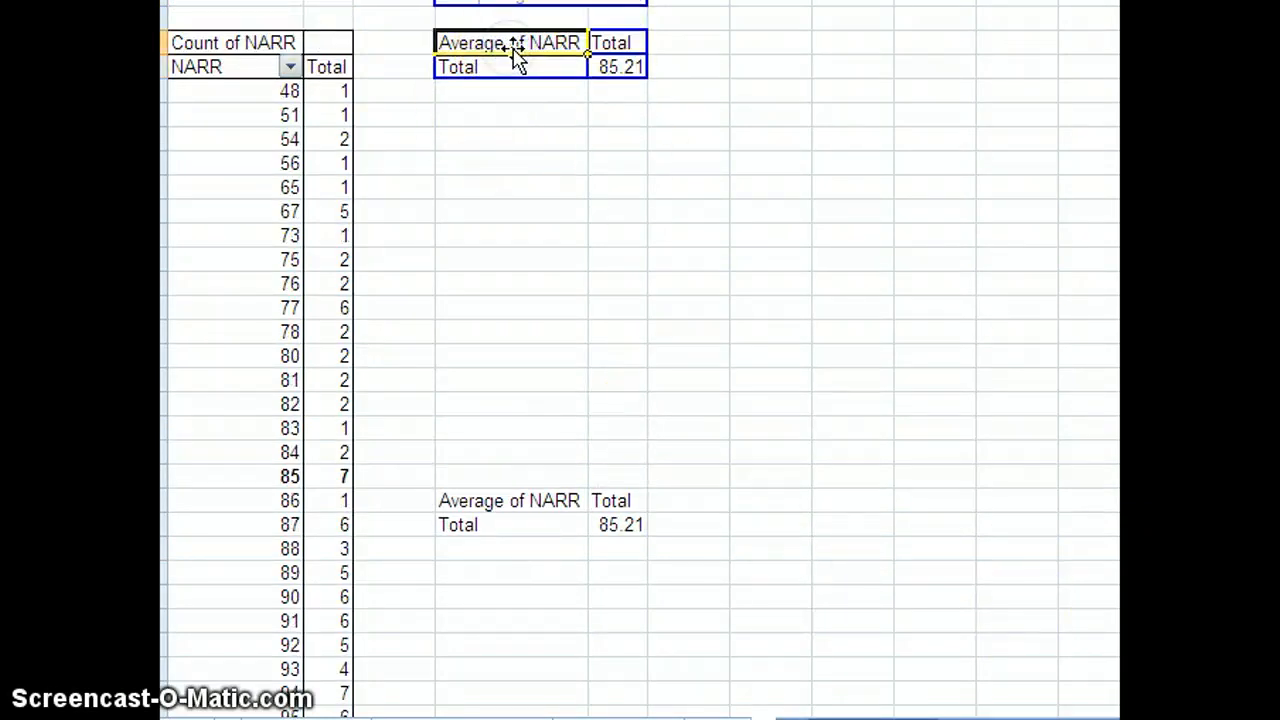
{"action": "left_click", "coordinate": [642, 160]}
{"action": "left_click", "coordinate": [521, 43]}
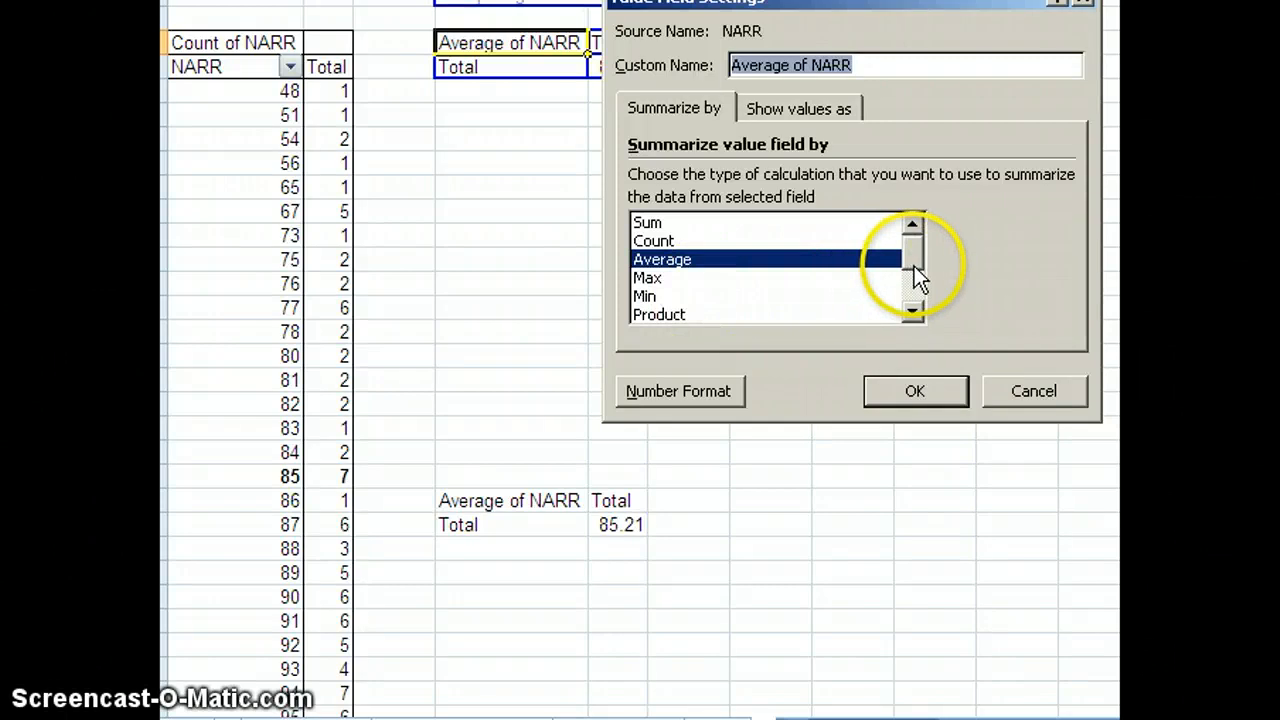
{"action": "left_click", "coordinate": [914, 281]}
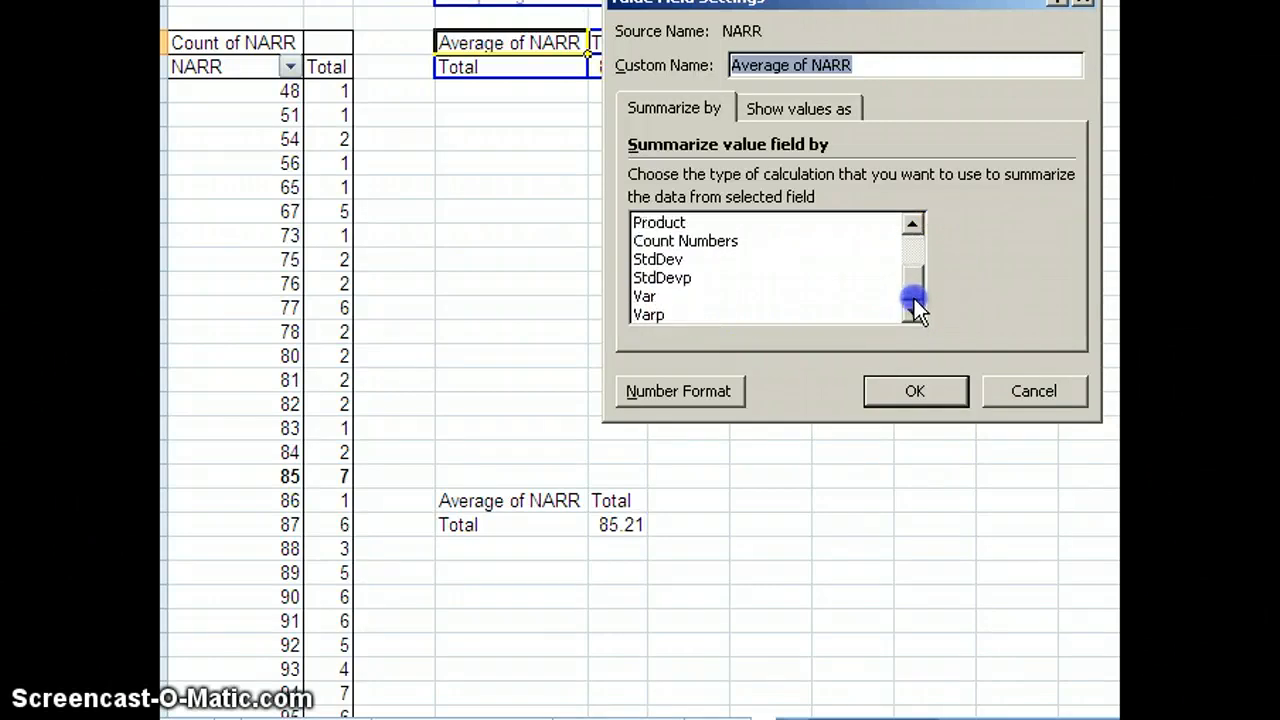
{"action": "left_click", "coordinate": [658, 260]}
{"action": "left_click", "coordinate": [901, 395]}
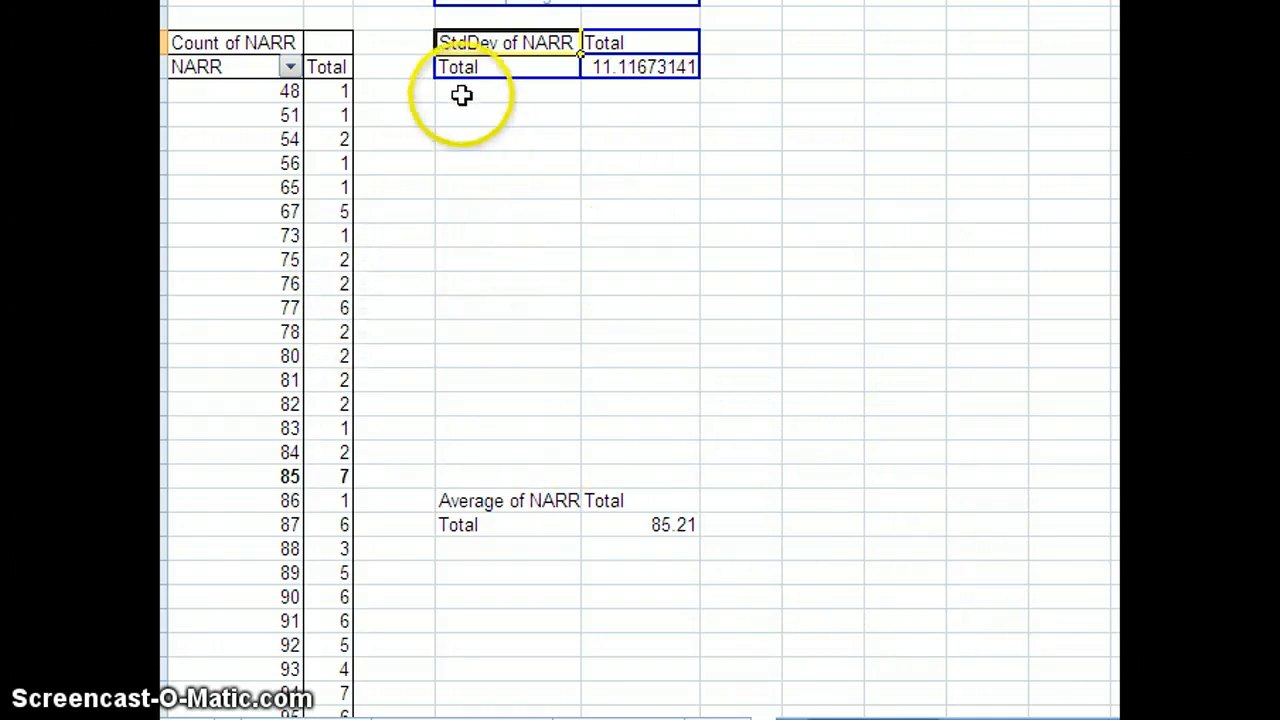
- Copy the StdDev of NARR pivot table range D2:E5 and paste it as values only at D12
{"action": "left_click_drag", "start_coordinate": [461, 95], "coordinate": [670, 22]}
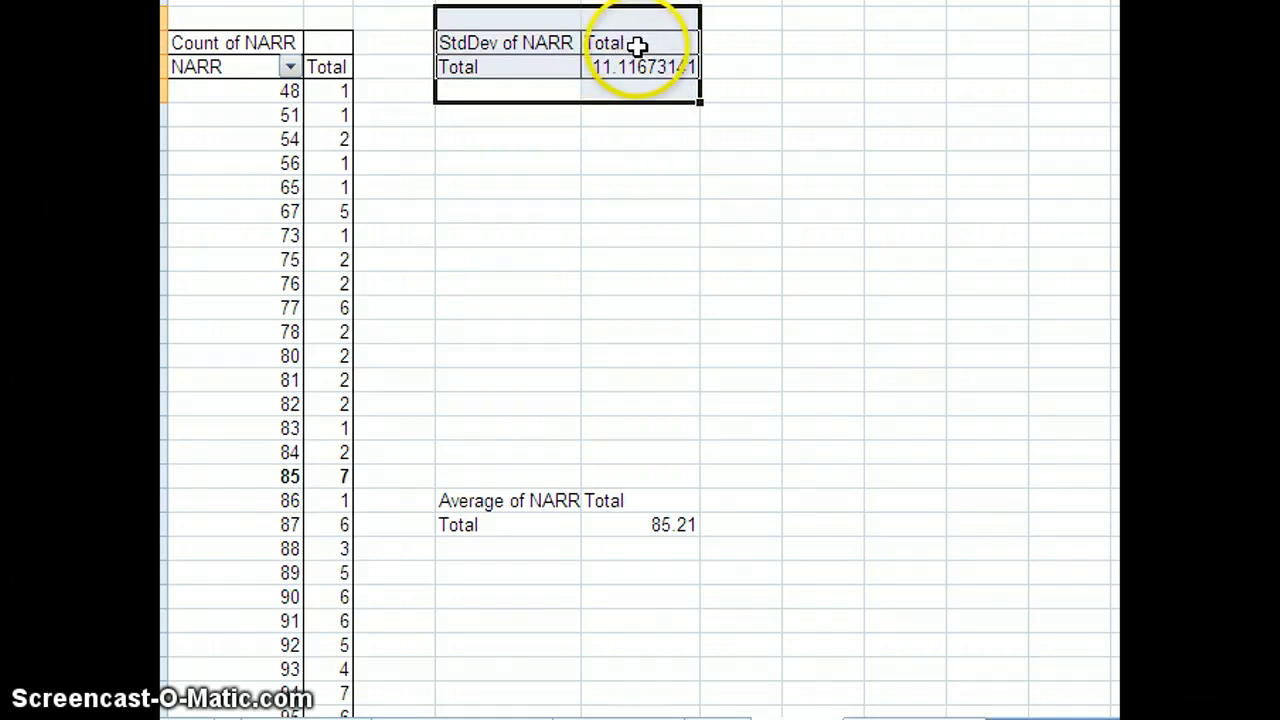
{"action": "right_click", "coordinate": [637, 45]}
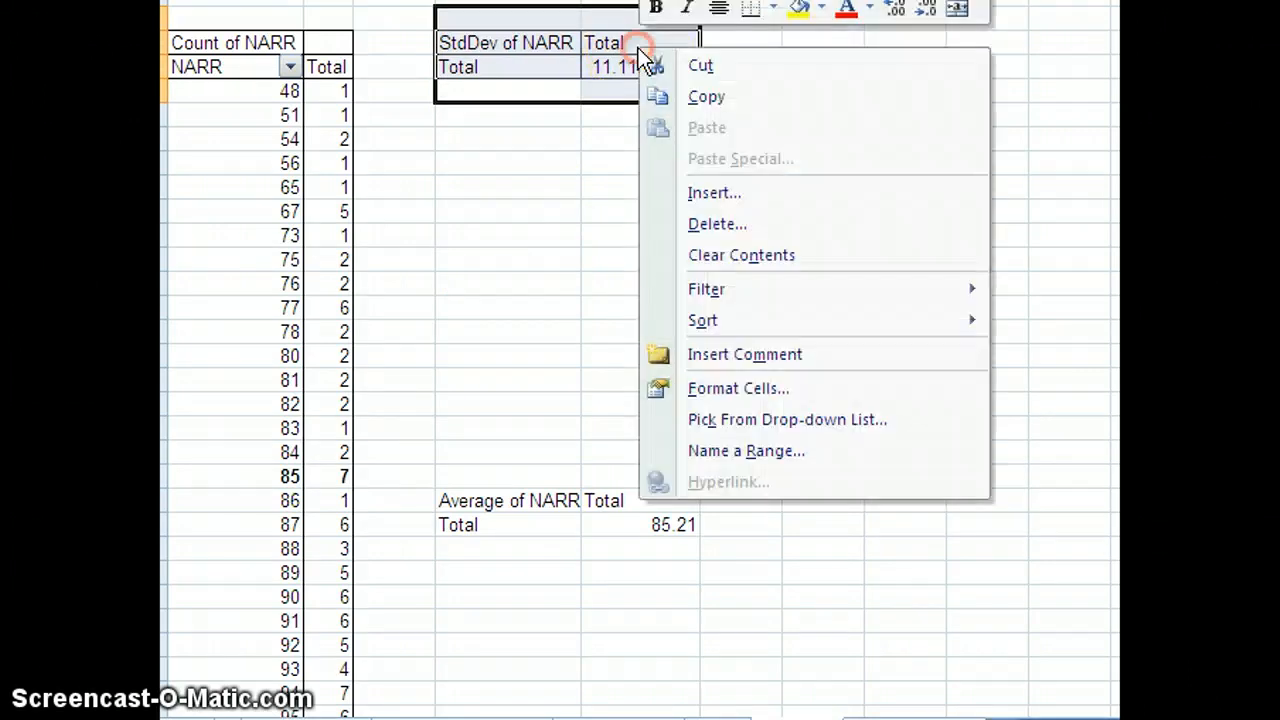
{"action": "left_click", "coordinate": [706, 96]}
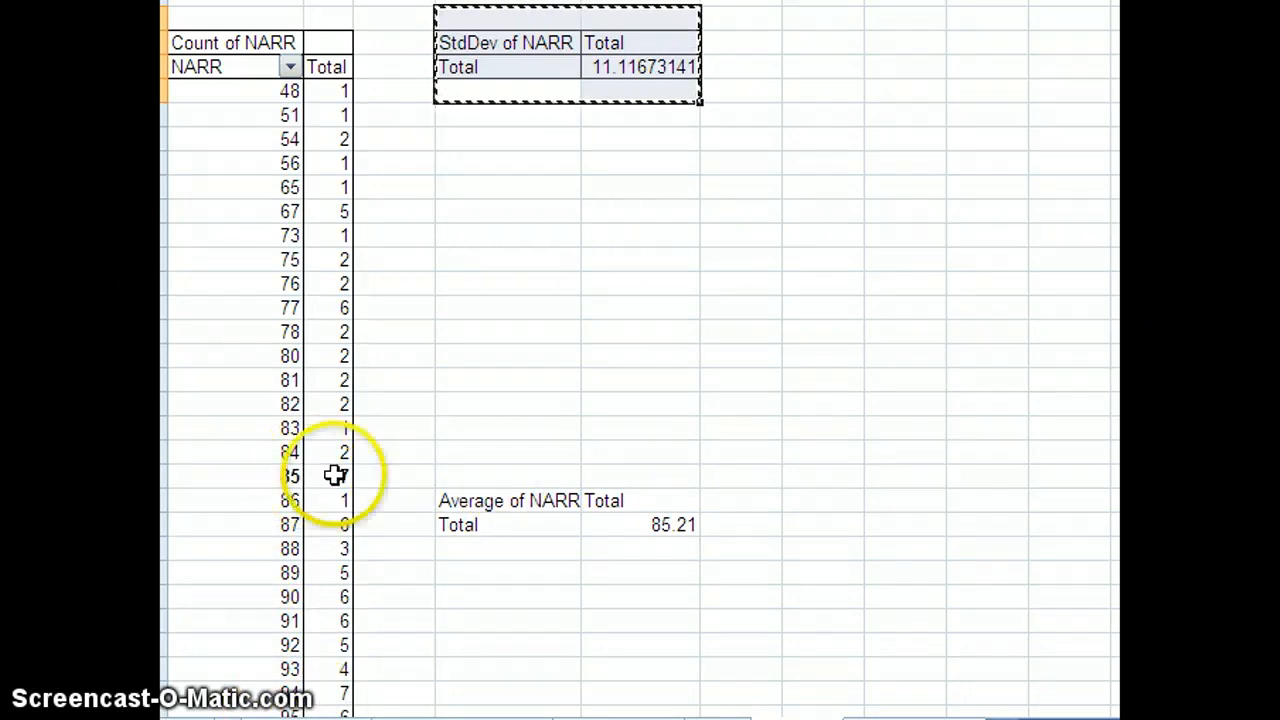
{"action": "right_click", "coordinate": [472, 264]}
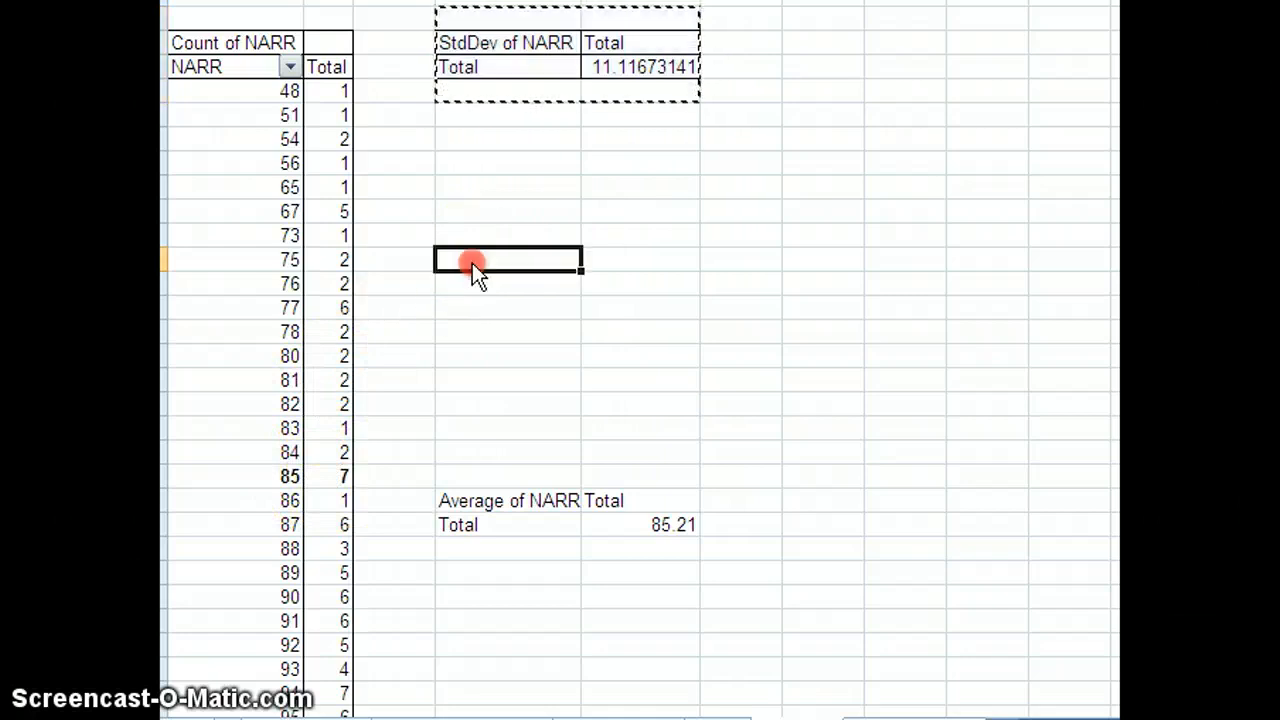
{"action": "left_click", "coordinate": [548, 383]}
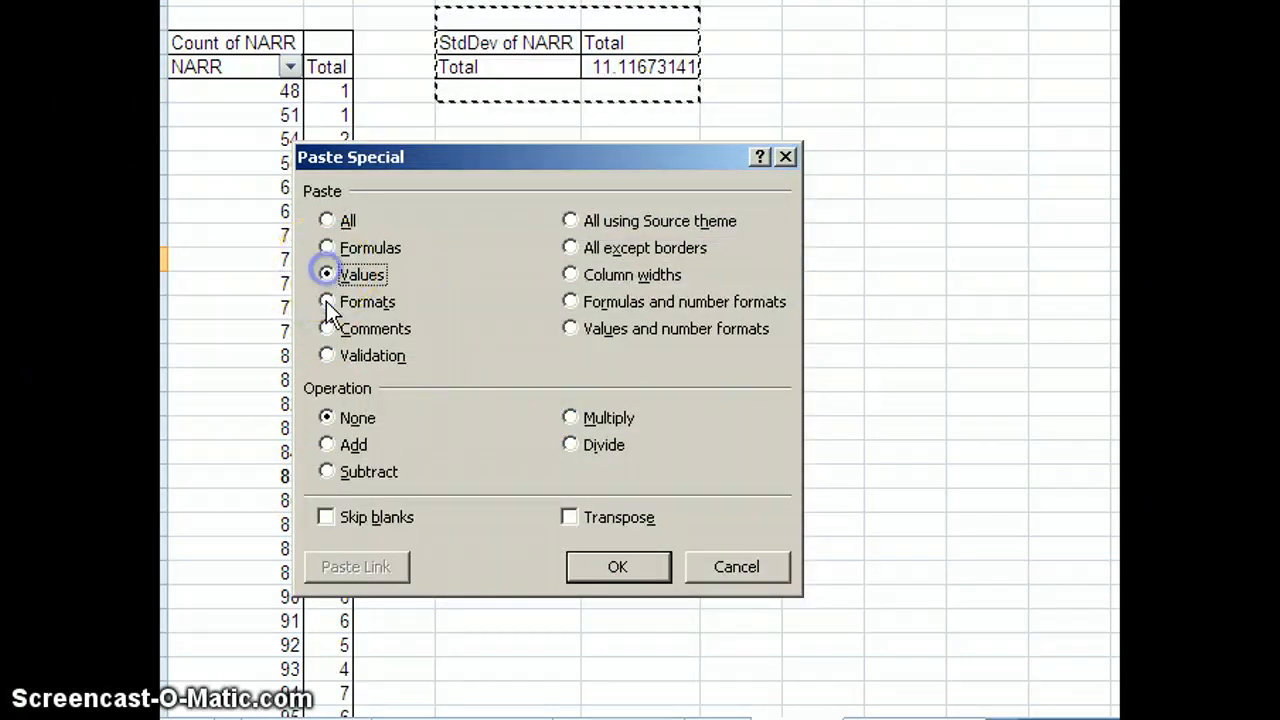
{"action": "left_click", "coordinate": [616, 572]}
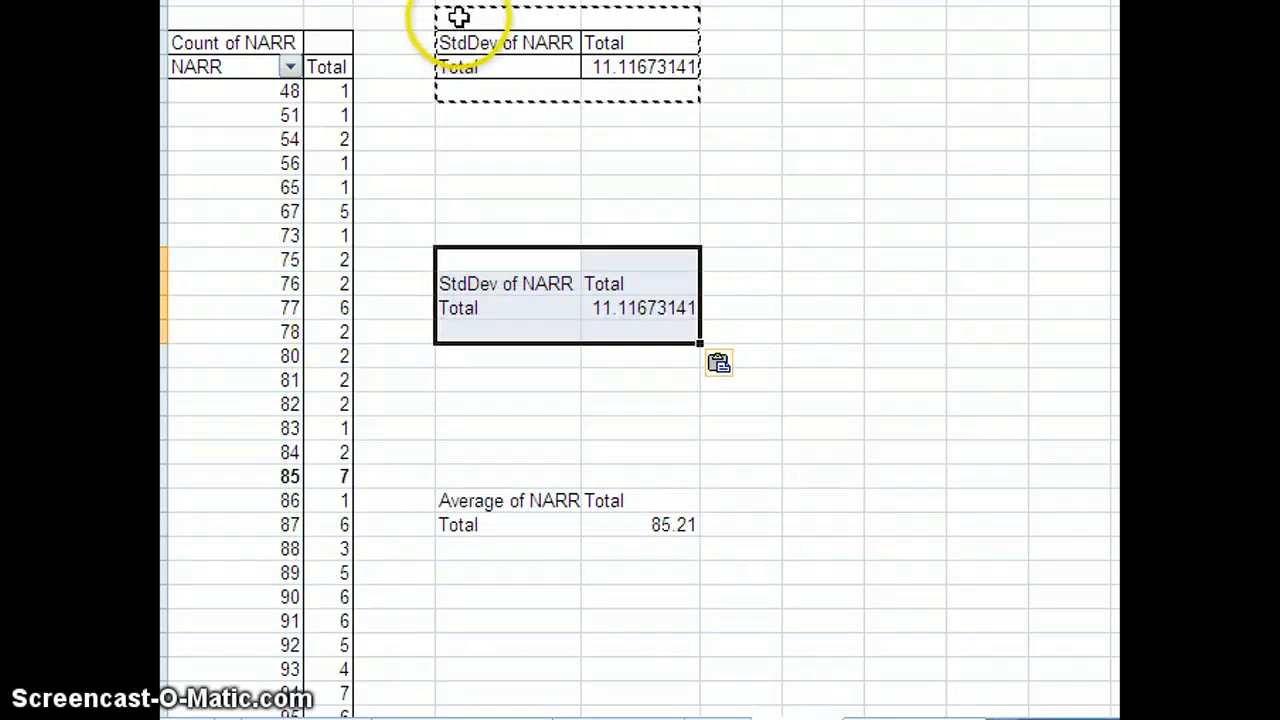
- Copy the StdDev of NARR range again and paste it as values only at D31, below the average
{"action": "left_click_drag", "start_coordinate": [457, 14], "coordinate": [565, 89]}
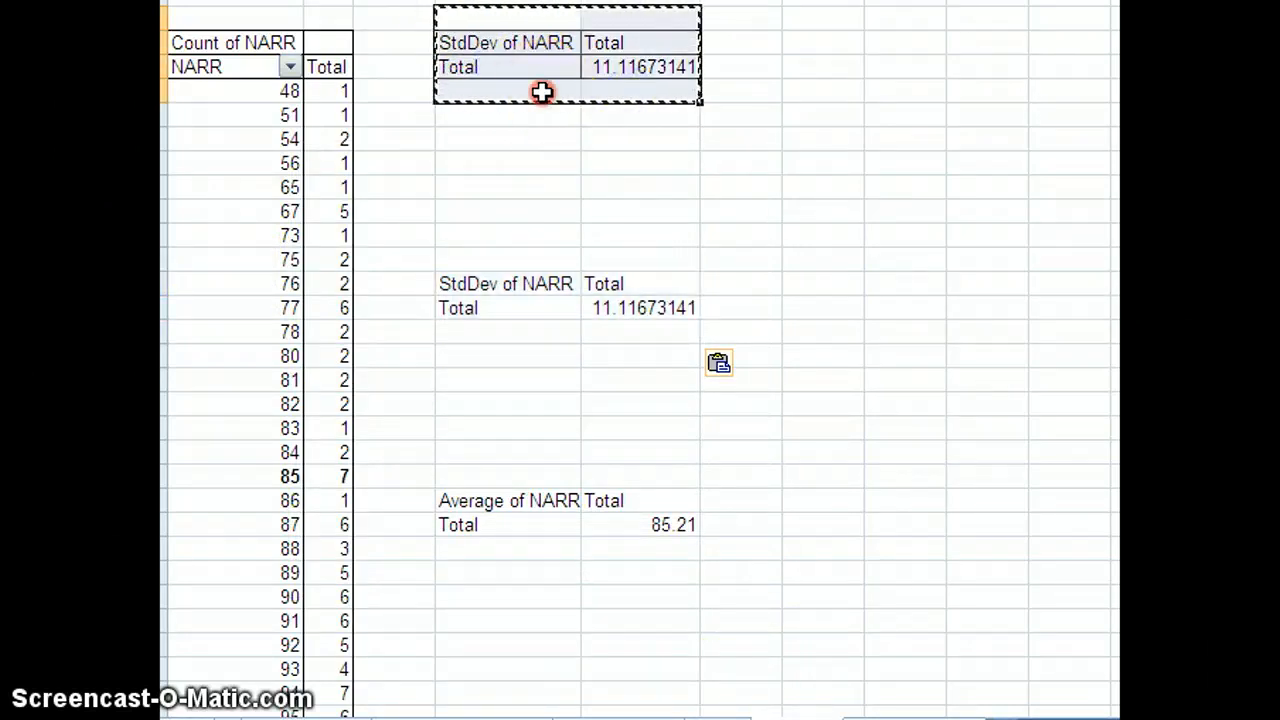
{"action": "right_click", "coordinate": [542, 95]}
{"action": "left_click", "coordinate": [603, 143]}
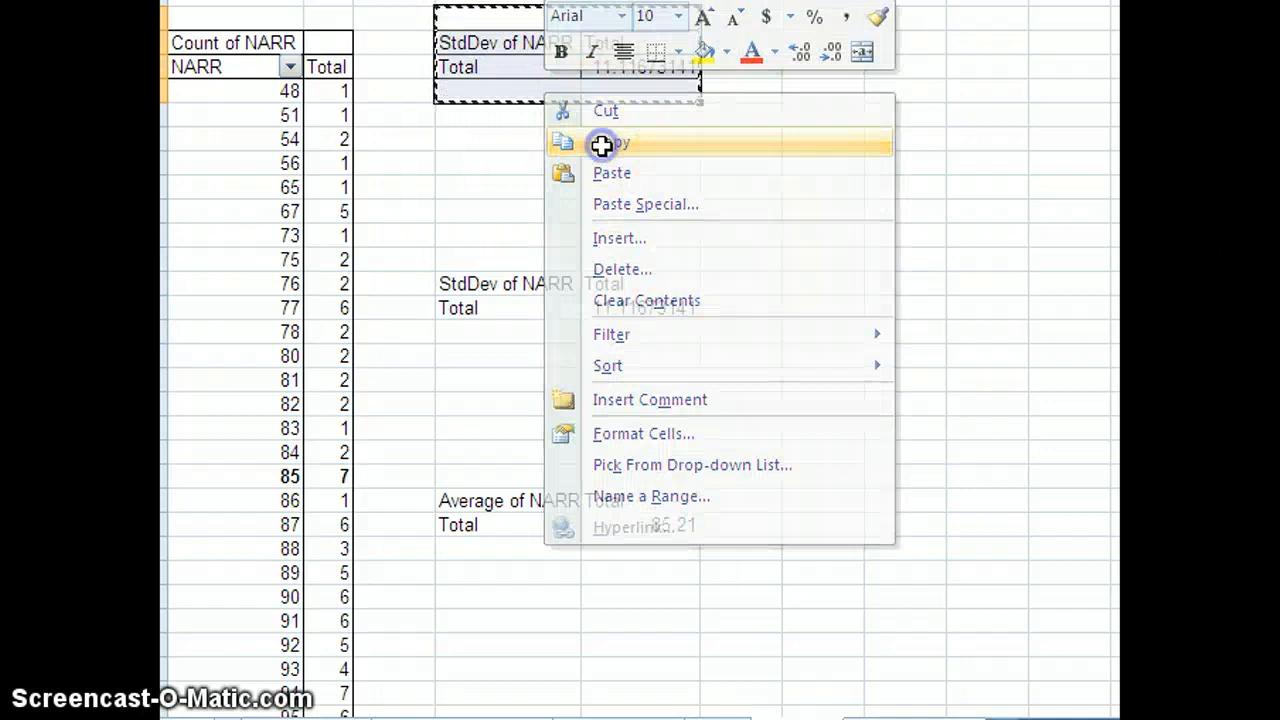
{"action": "scroll", "coordinate": [640, 360], "scroll_direction": "down", "scroll_amount": 2}
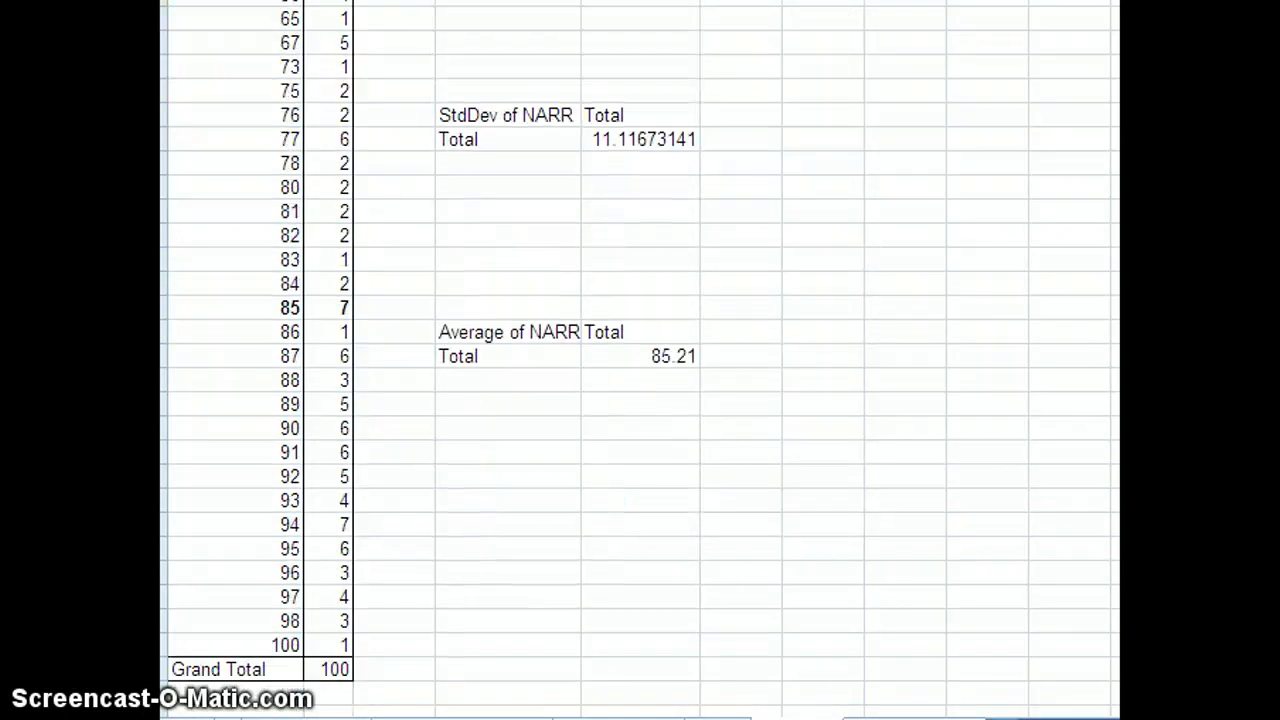
{"action": "right_click", "coordinate": [481, 551]}
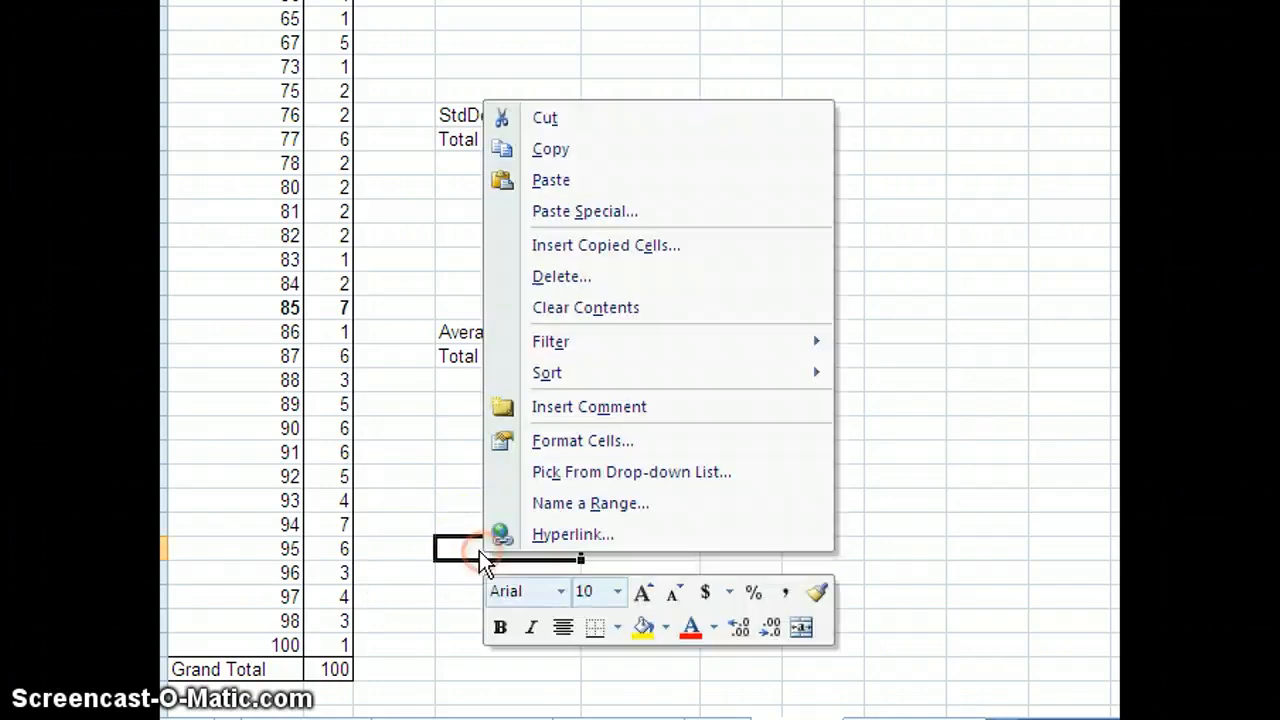
{"action": "left_click", "coordinate": [551, 210]}
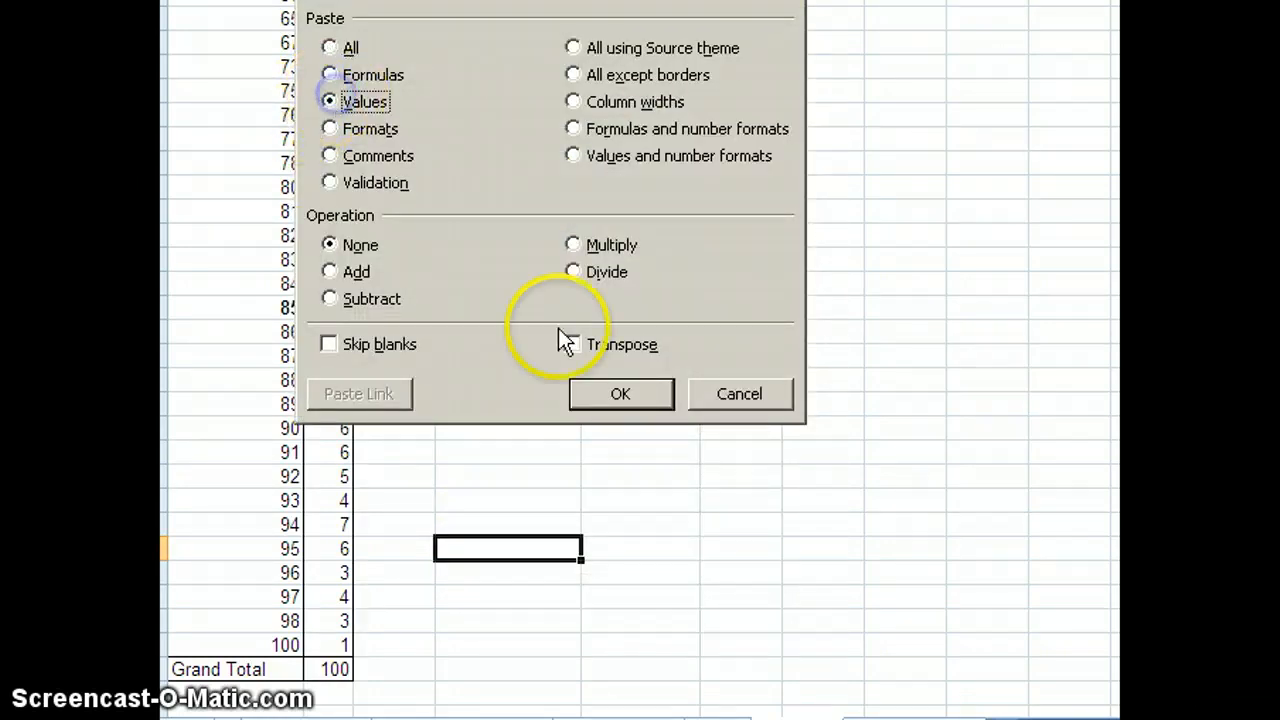
{"action": "left_click", "coordinate": [619, 393]}
{"action": "left_click", "coordinate": [823, 427]}
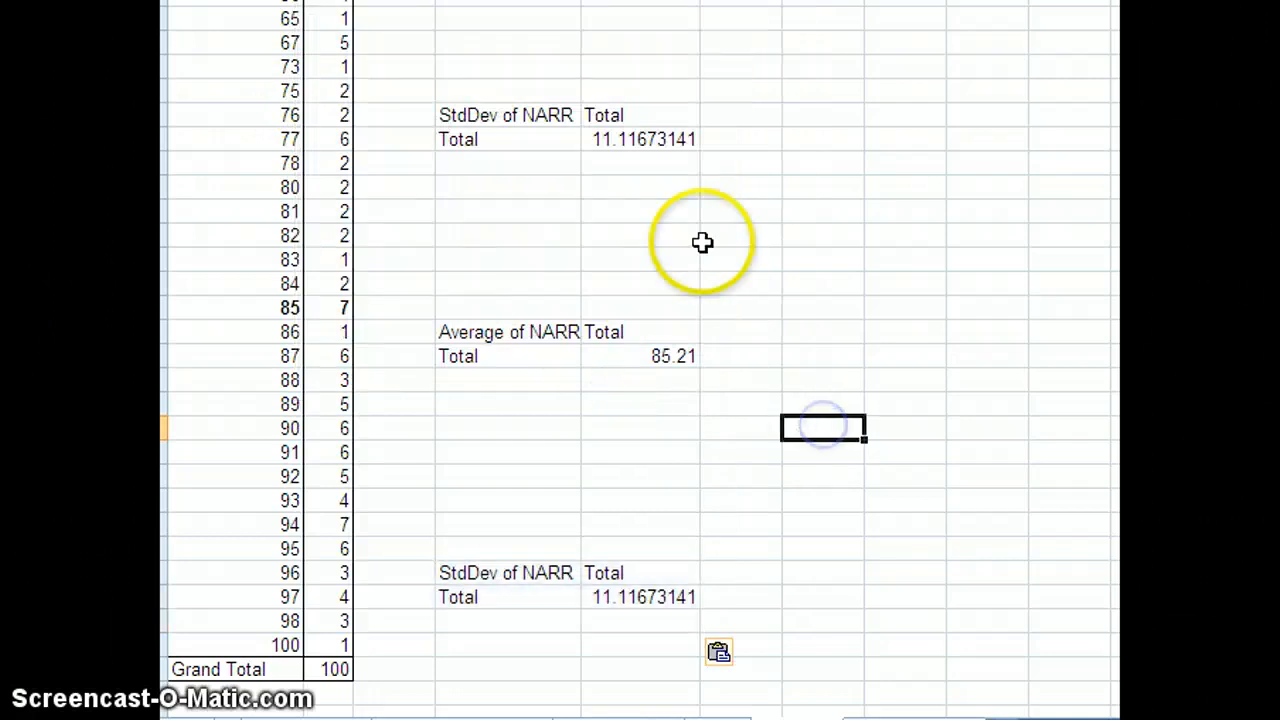
- Make the NARR 73 row and its count bold in the frequency pivot table, and cancel the pending copy selection
{"action": "scroll", "coordinate": [640, 360], "scroll_direction": "up", "scroll_amount": 1}
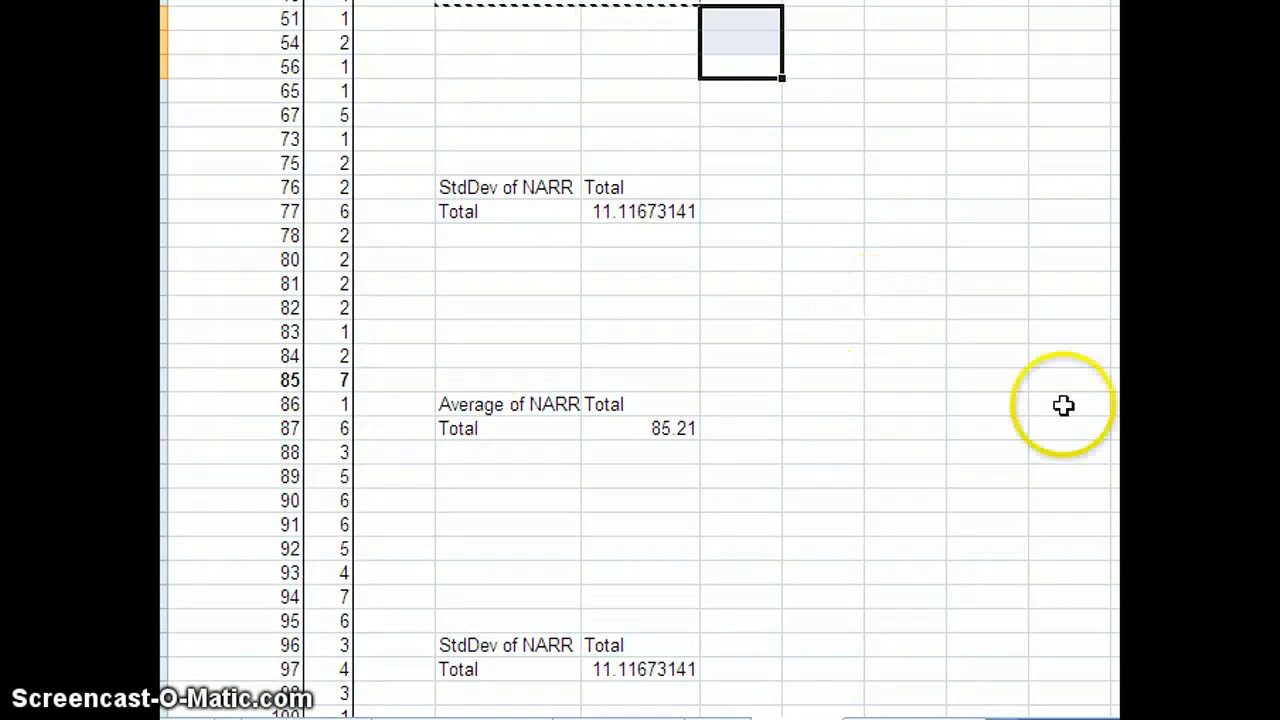
{"action": "left_click", "coordinate": [1006, 383]}
{"action": "left_click", "coordinate": [766, 63]}
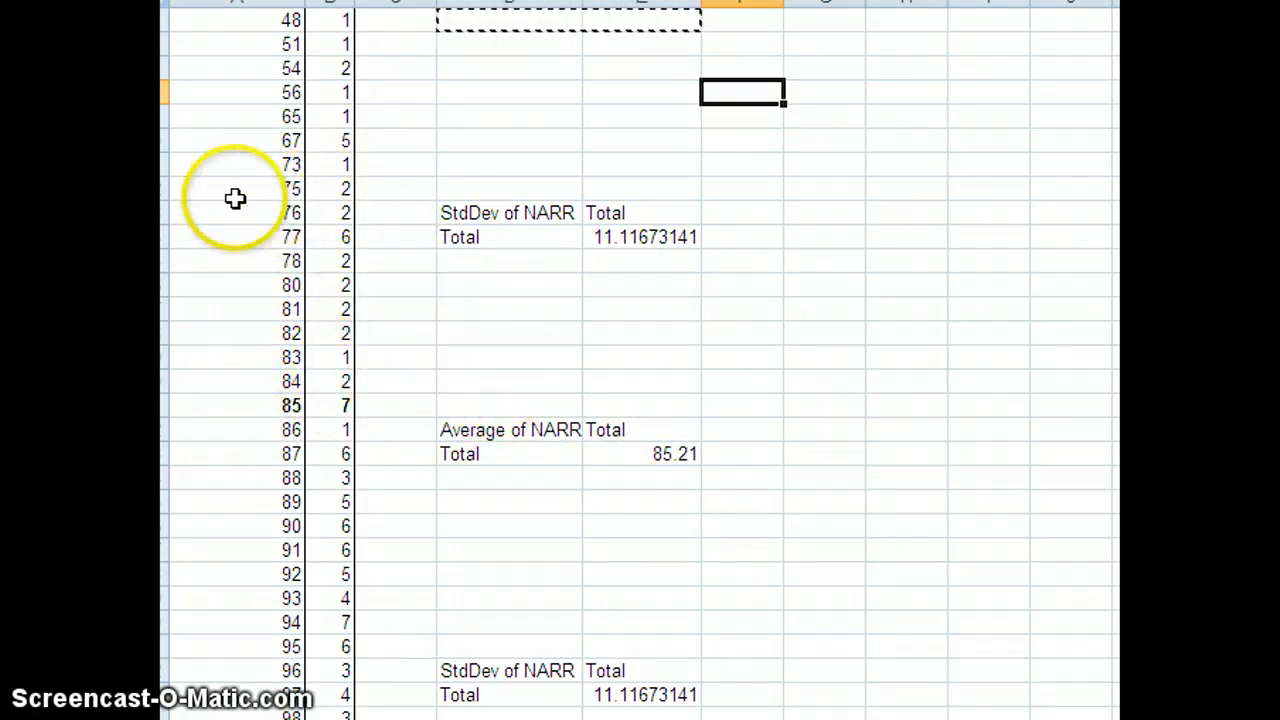
{"action": "left_click", "coordinate": [165, 164]}
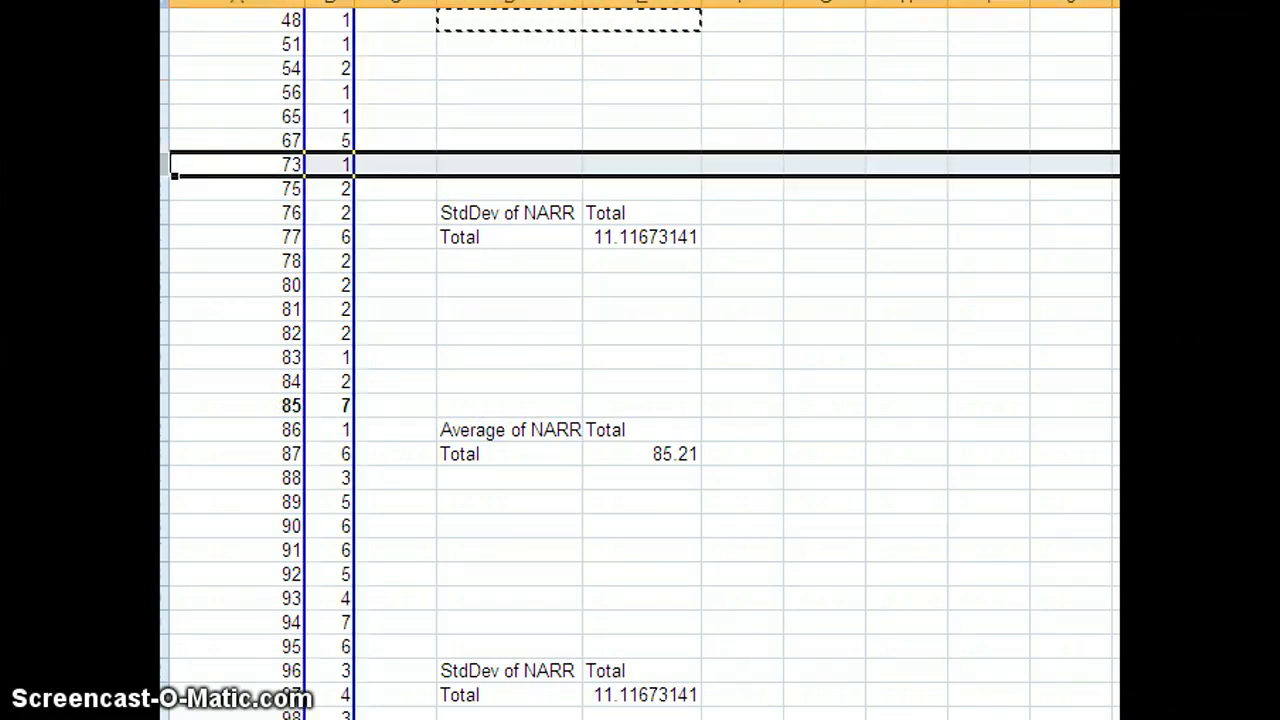
{"action": "left_click", "coordinate": [692, 334]}
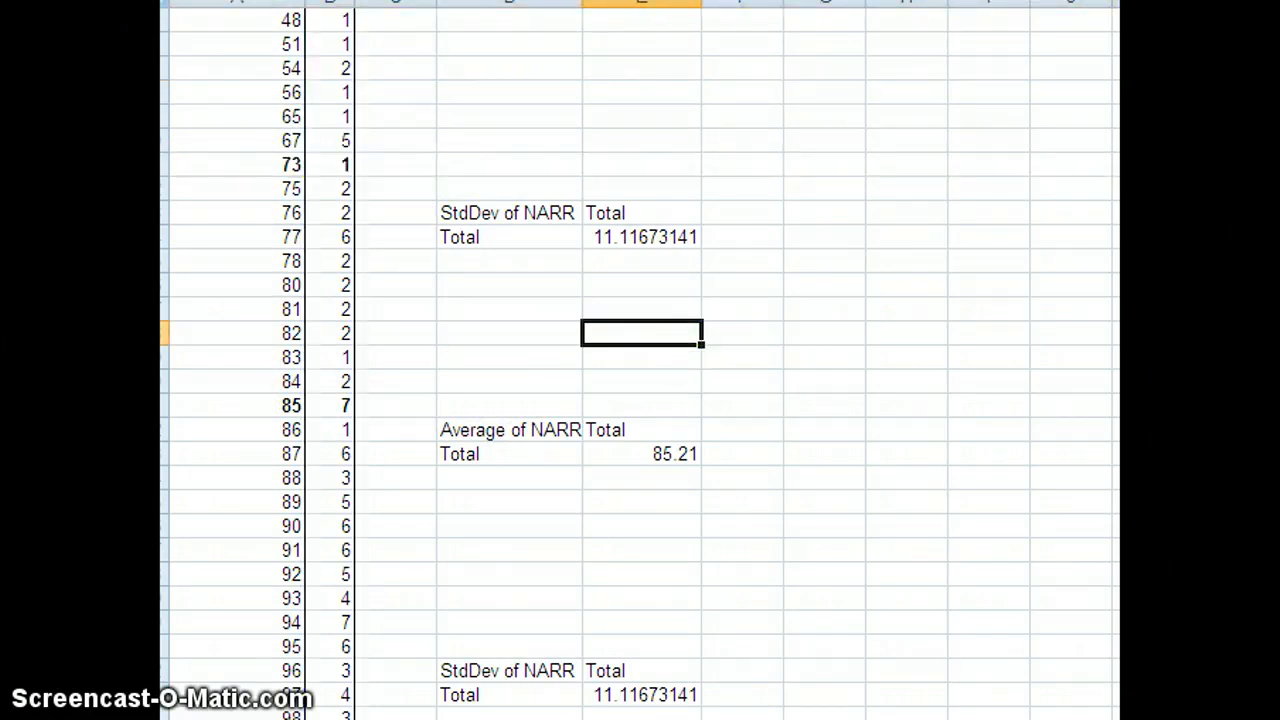
{"action": "scroll", "coordinate": [640, 360], "scroll_direction": "down", "scroll_amount": 1}
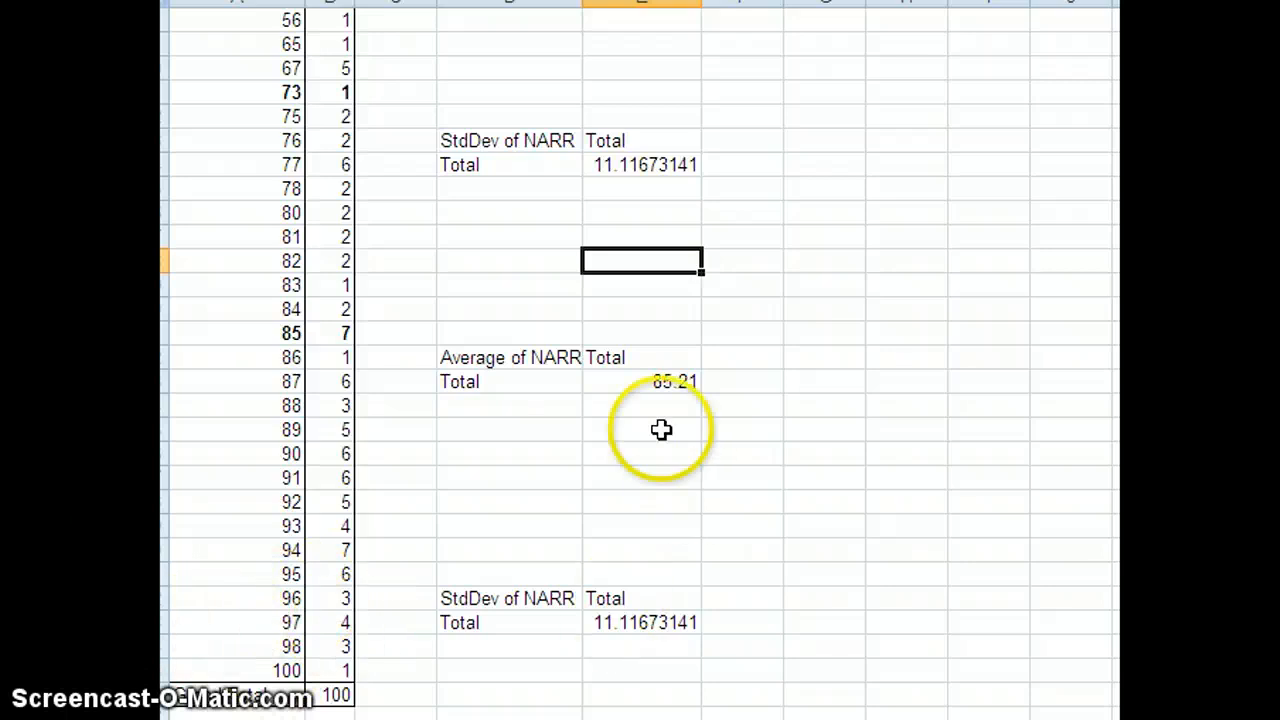
{"action": "left_click", "coordinate": [397, 165]}
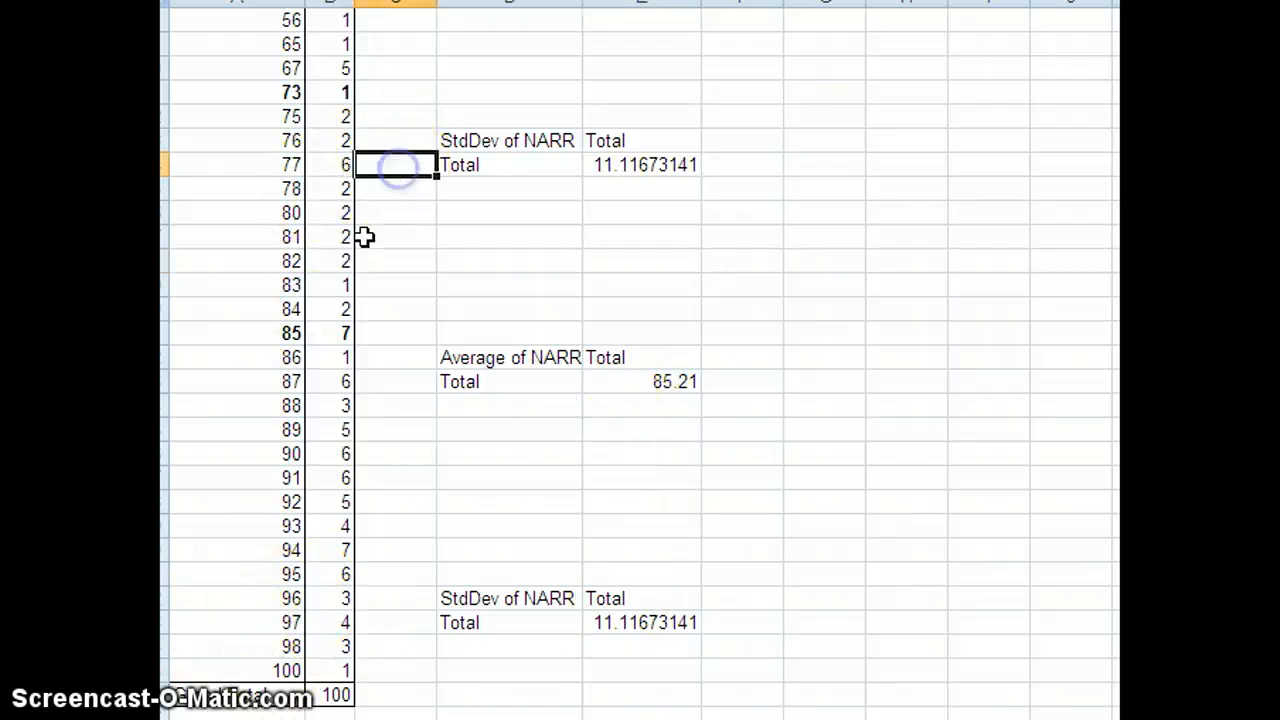
{"action": "left_click", "coordinate": [262, 218]}
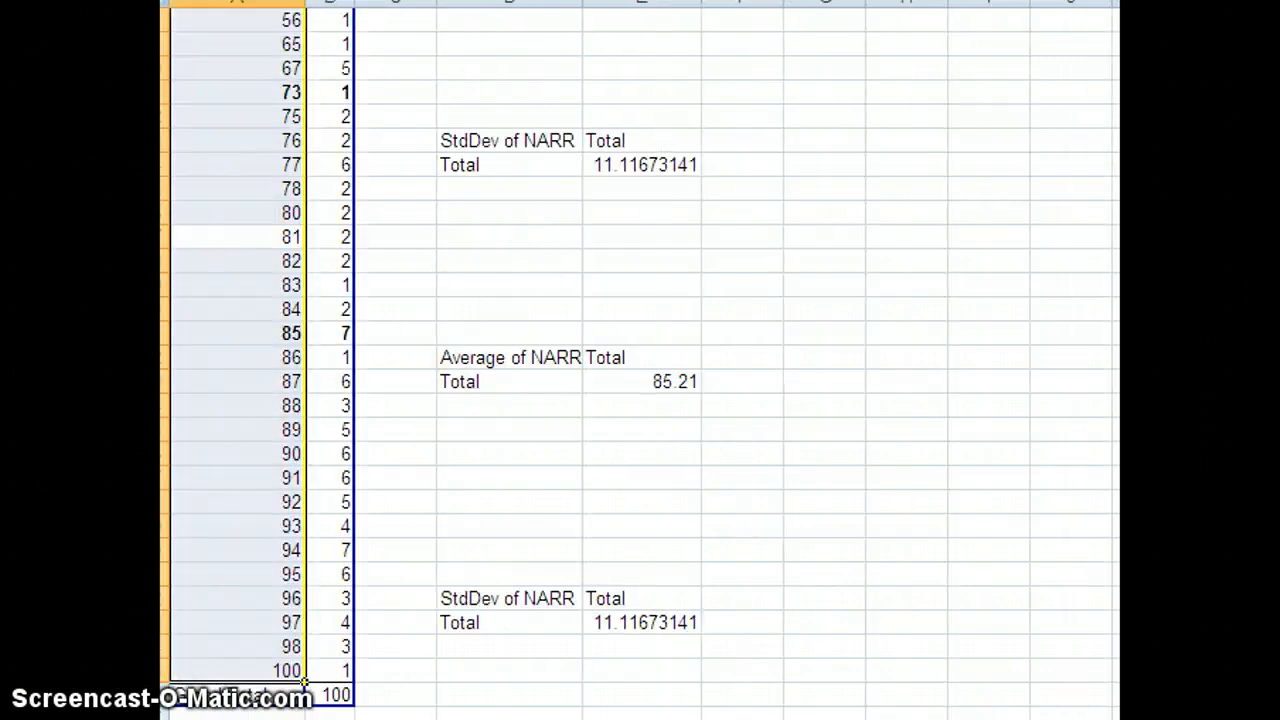
- Delete columns D through F, which hold the StdDev pivot table and the pasted statistics
{"action": "scroll", "coordinate": [640, 360], "scroll_direction": "up", "scroll_amount": 2}
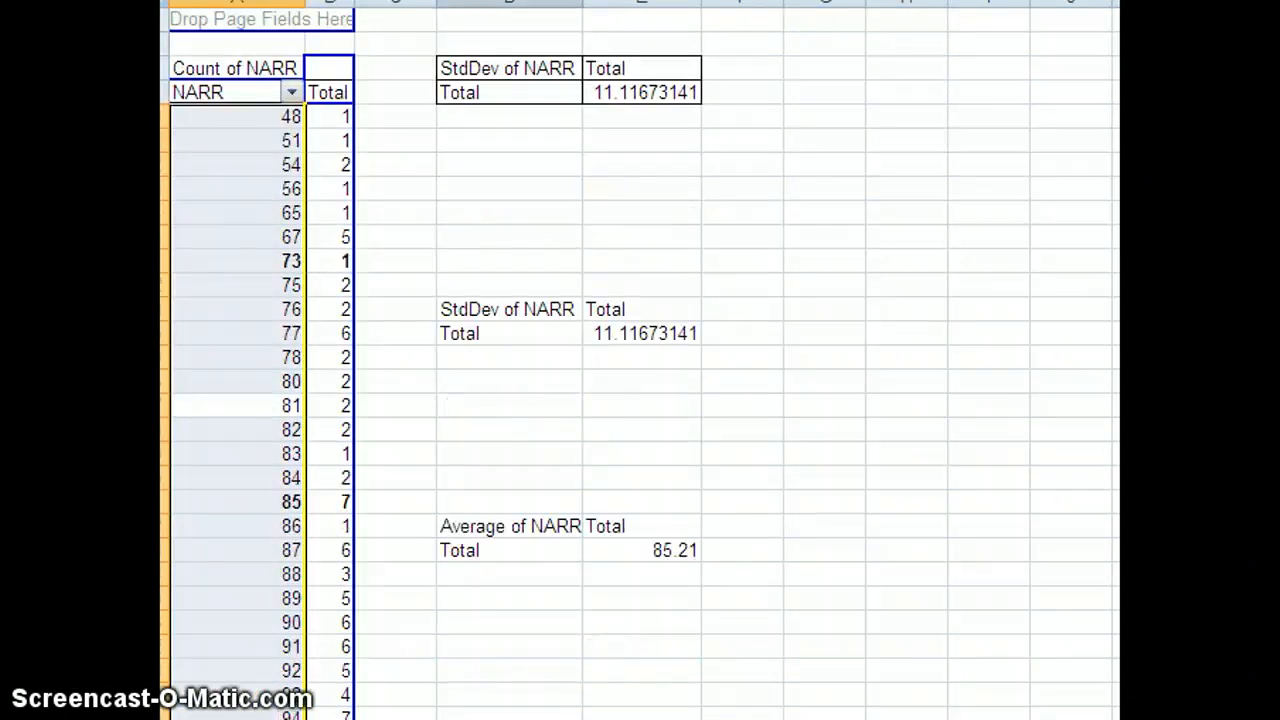
{"action": "left_click_drag", "start_coordinate": [510, 3], "coordinate": [775, 4]}
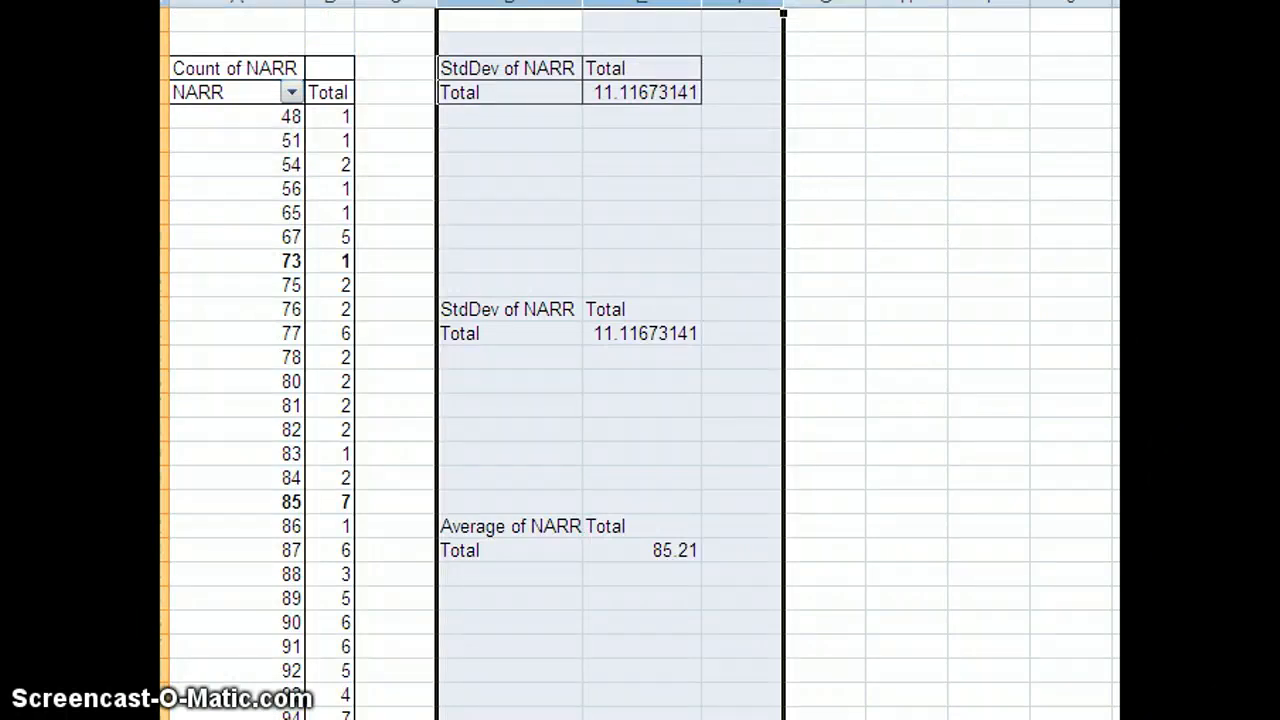
{"action": "key", "text": "Delete"}
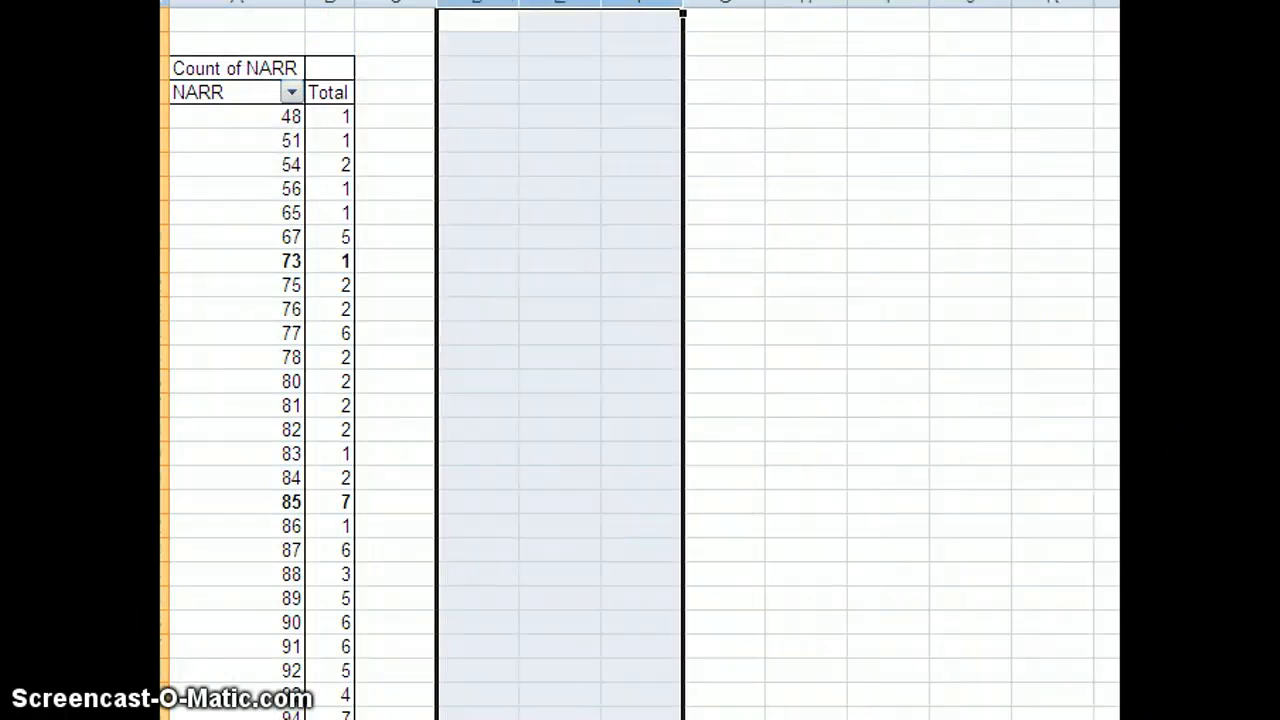
- Take NARR out of the remaining pivot table's row labels and summarize its NARR value field by Average
{"action": "left_click", "coordinate": [182, 312]}
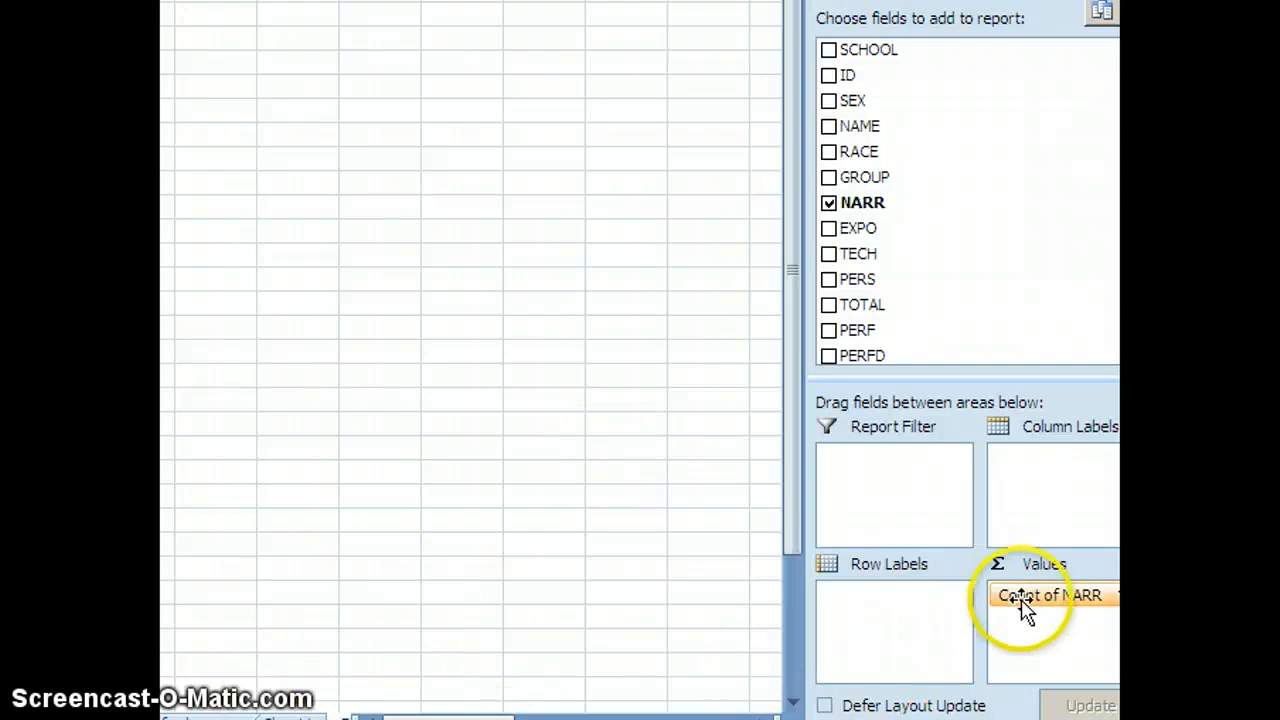
{"action": "left_click", "coordinate": [1022, 598]}
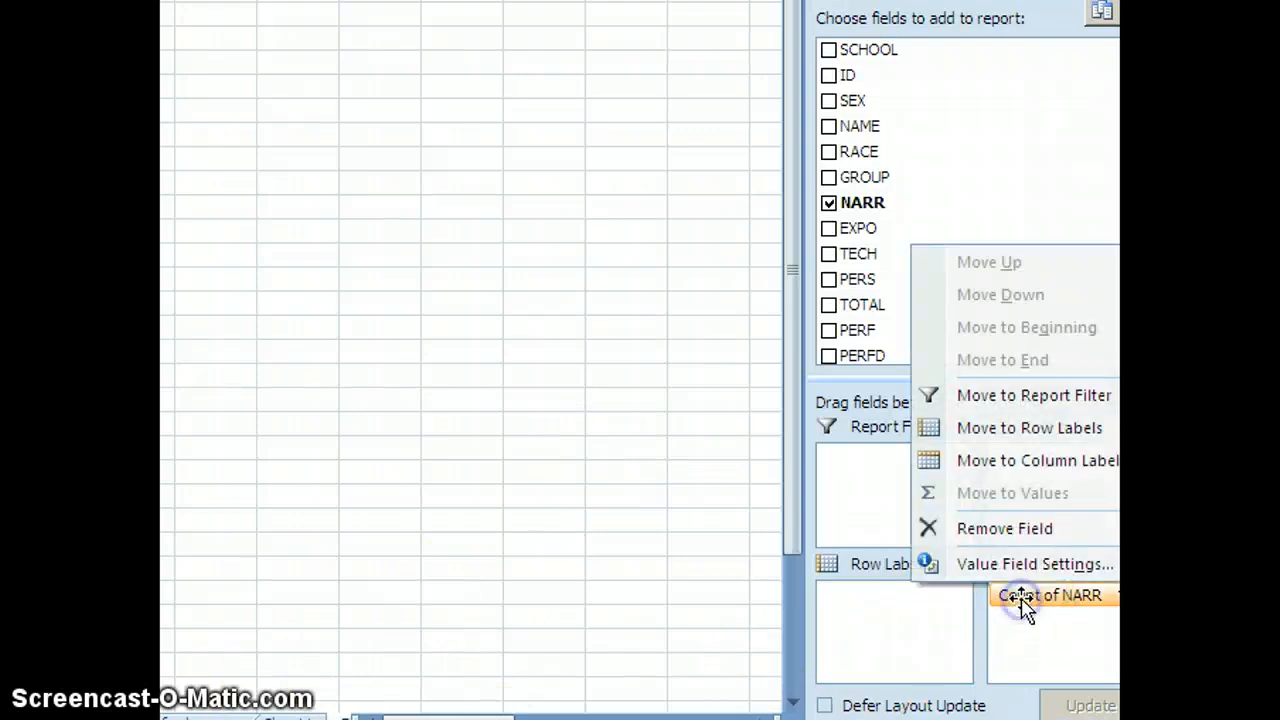
{"action": "left_click", "coordinate": [976, 565]}
{"action": "left_click", "coordinate": [232, 256]}
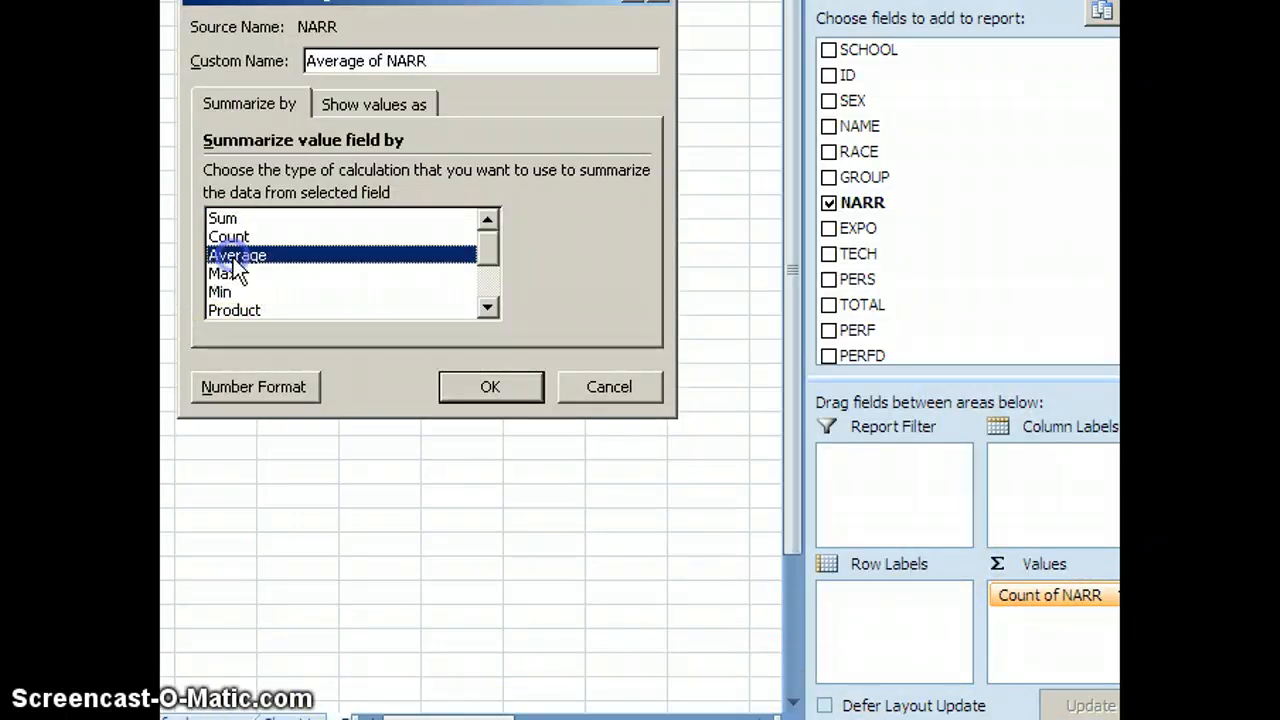
{"action": "left_click", "coordinate": [490, 388]}
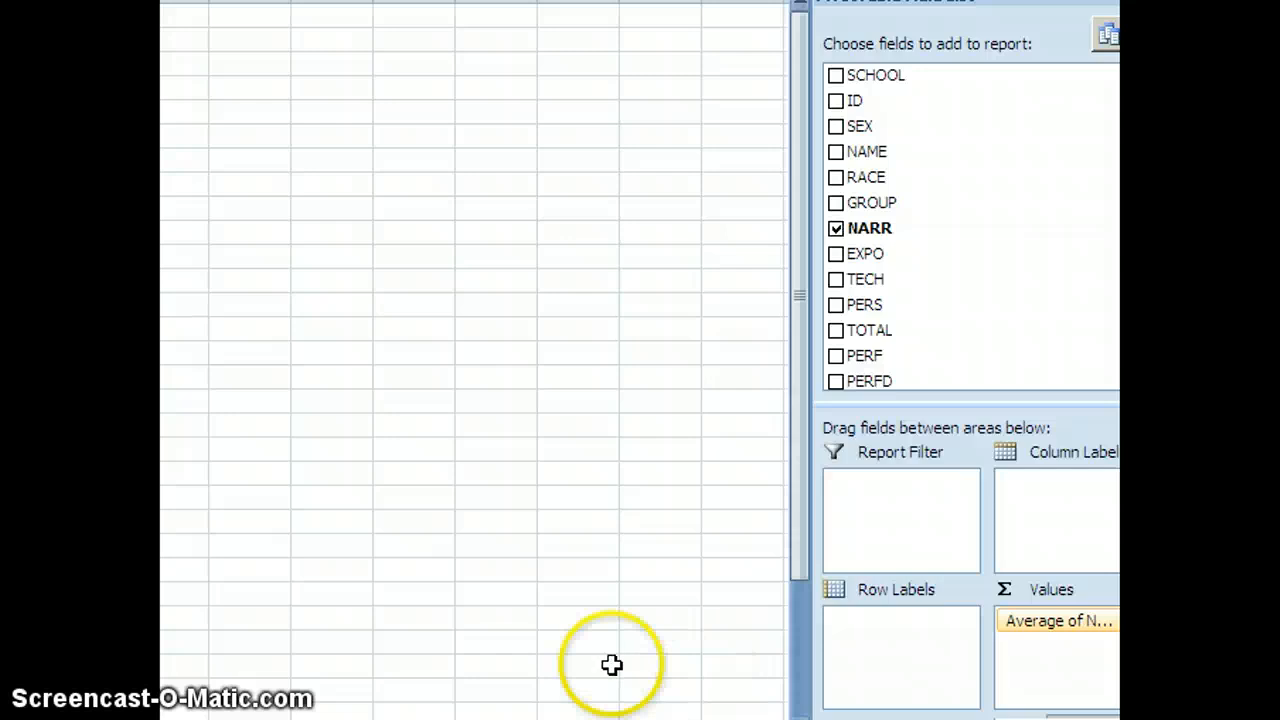
- Add RACE to the pivot table's row labels and SEX to its column labels
{"action": "left_click", "coordinate": [839, 177]}
{"action": "left_click_drag", "start_coordinate": [839, 175], "coordinate": [860, 640]}
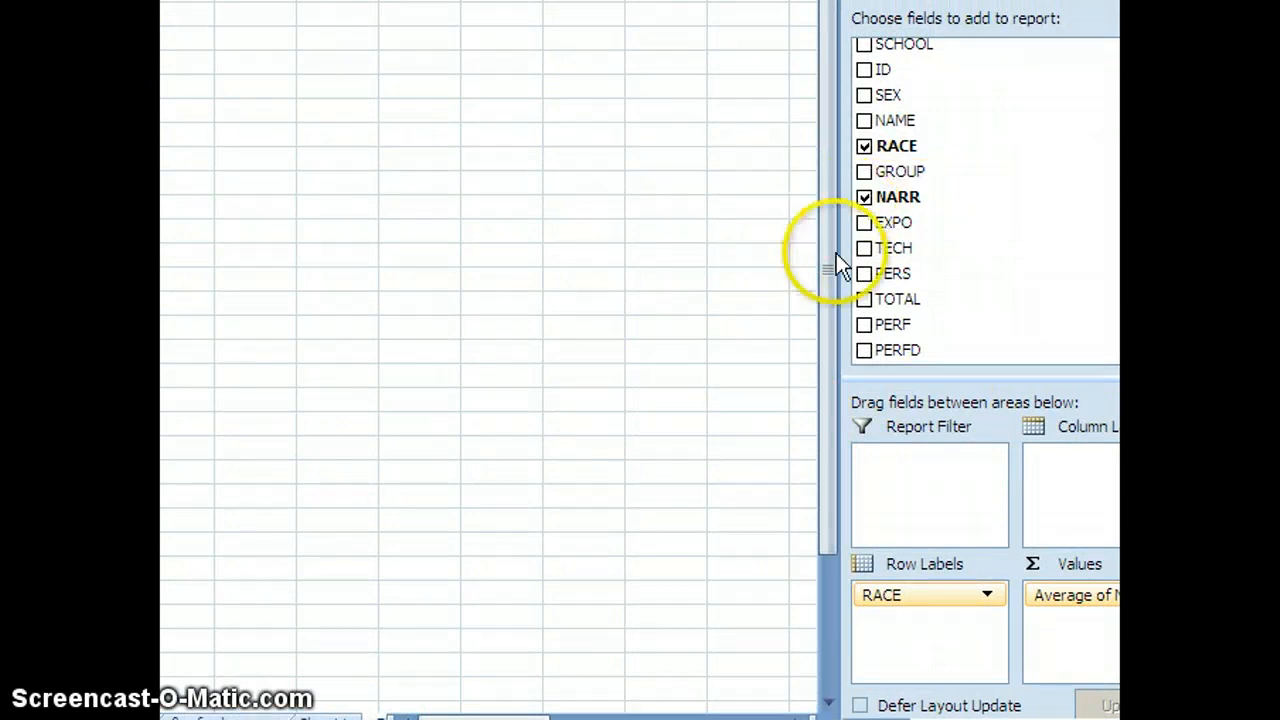
{"action": "left_click", "coordinate": [864, 95]}
{"action": "left_click_drag", "start_coordinate": [864, 95], "coordinate": [1049, 460]}
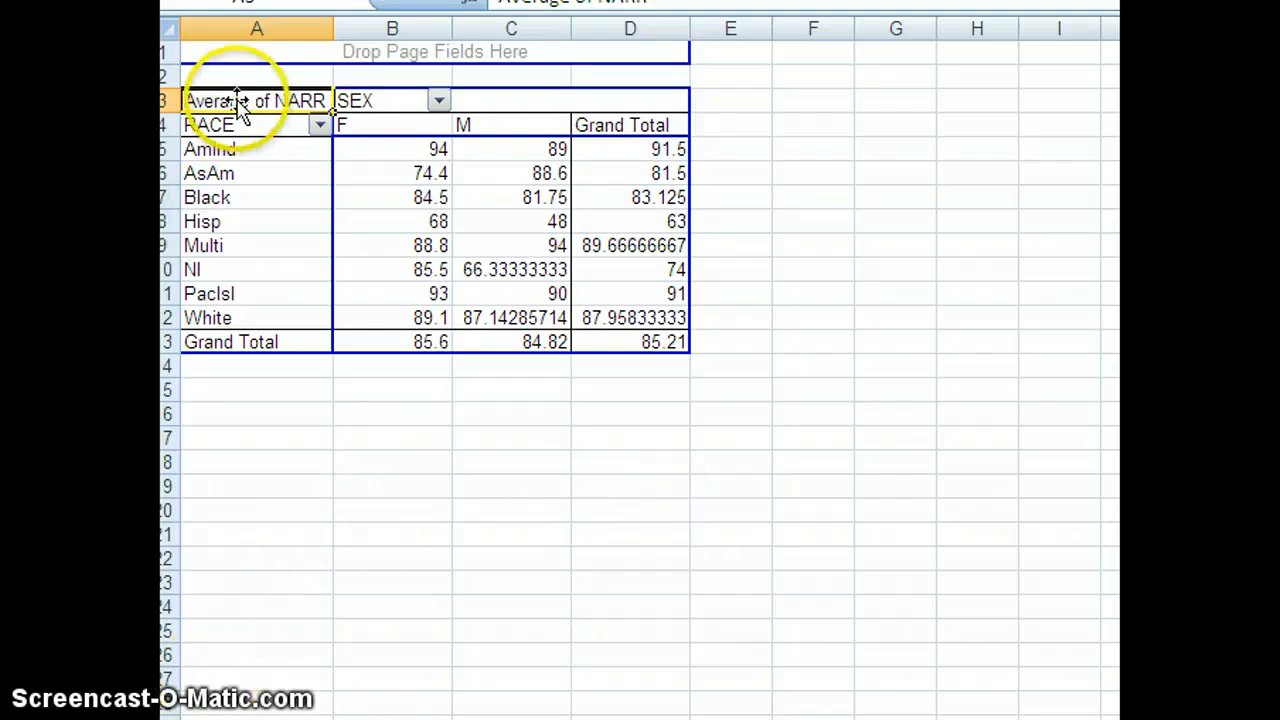
- Copy the Average of NARR by RACE and SEX pivot table range A1:D15 and paste all of it at A24
{"action": "left_click_drag", "start_coordinate": [226, 389], "coordinate": [671, 34]}
{"action": "right_click", "coordinate": [625, 80]}
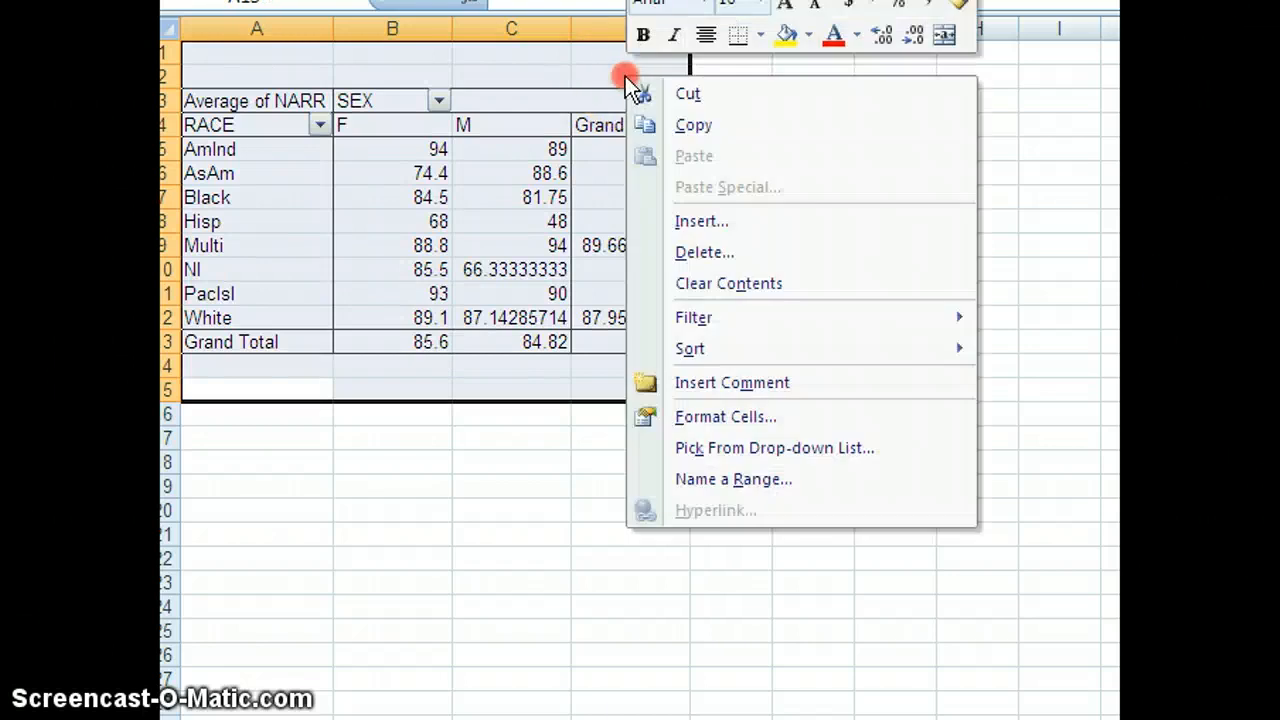
{"action": "left_click", "coordinate": [677, 129]}
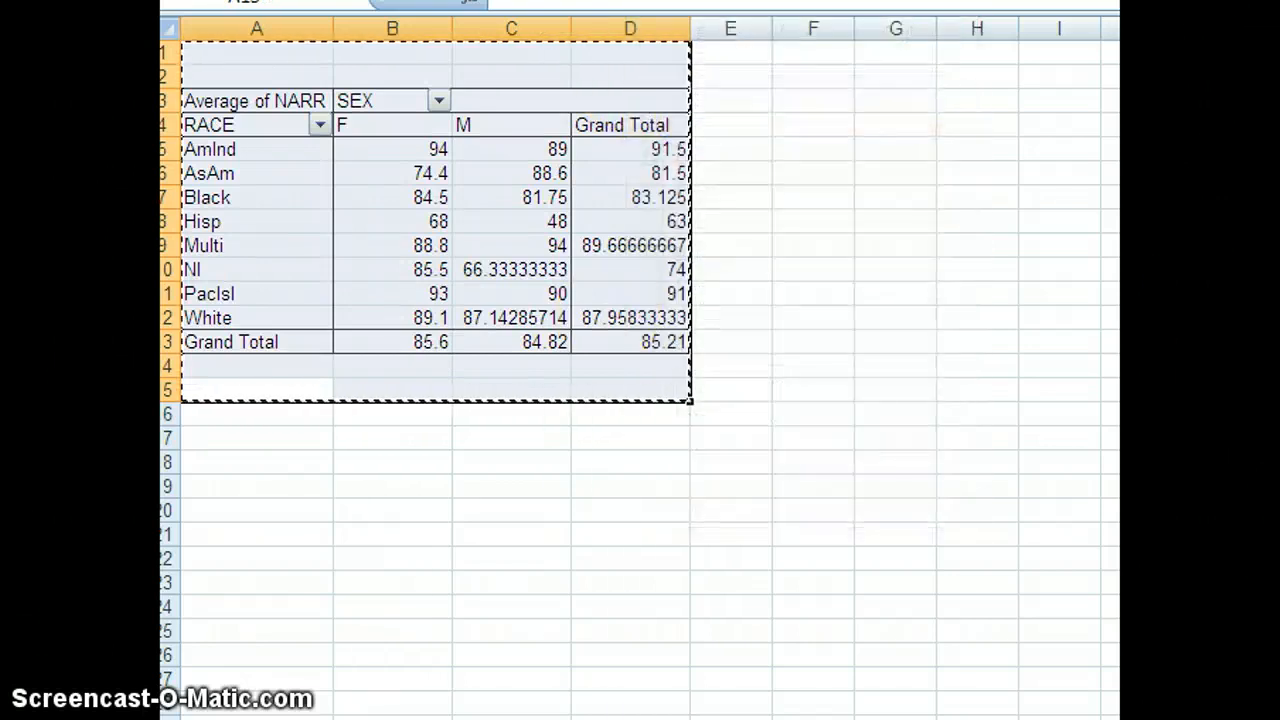
{"action": "left_click", "coordinate": [220, 605]}
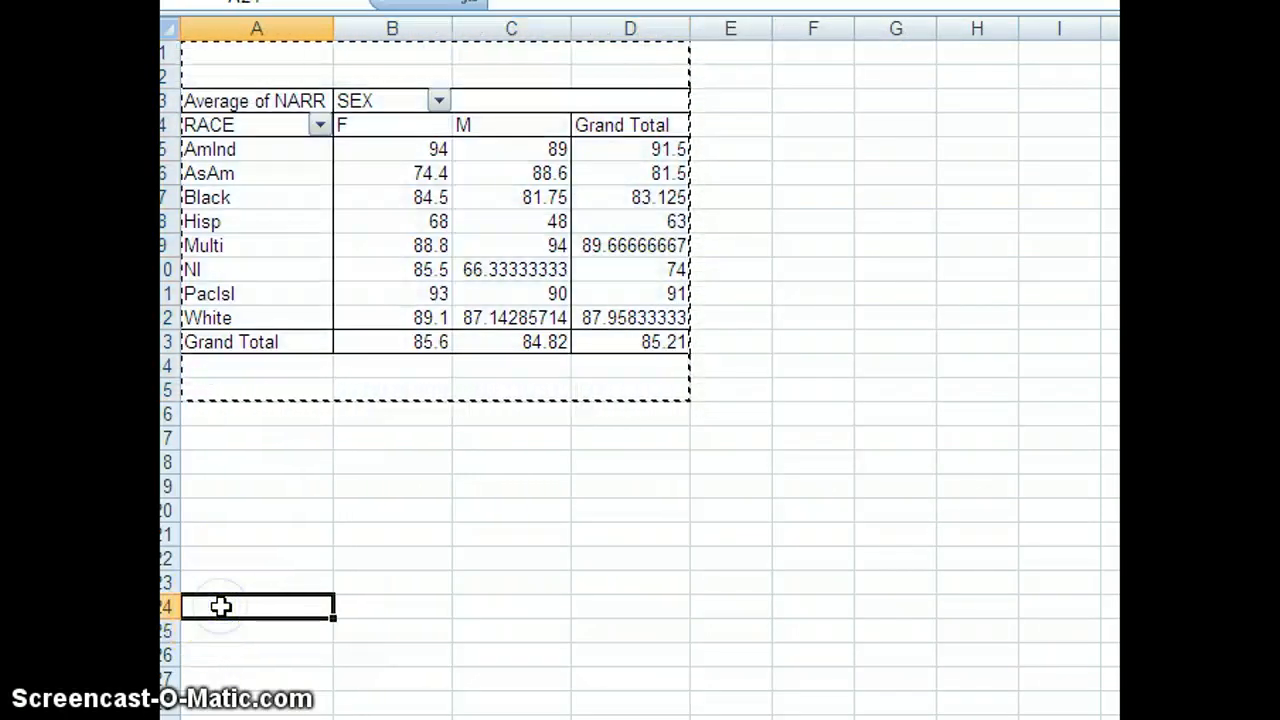
{"action": "right_click", "coordinate": [221, 607]}
{"action": "left_click", "coordinate": [352, 270]}
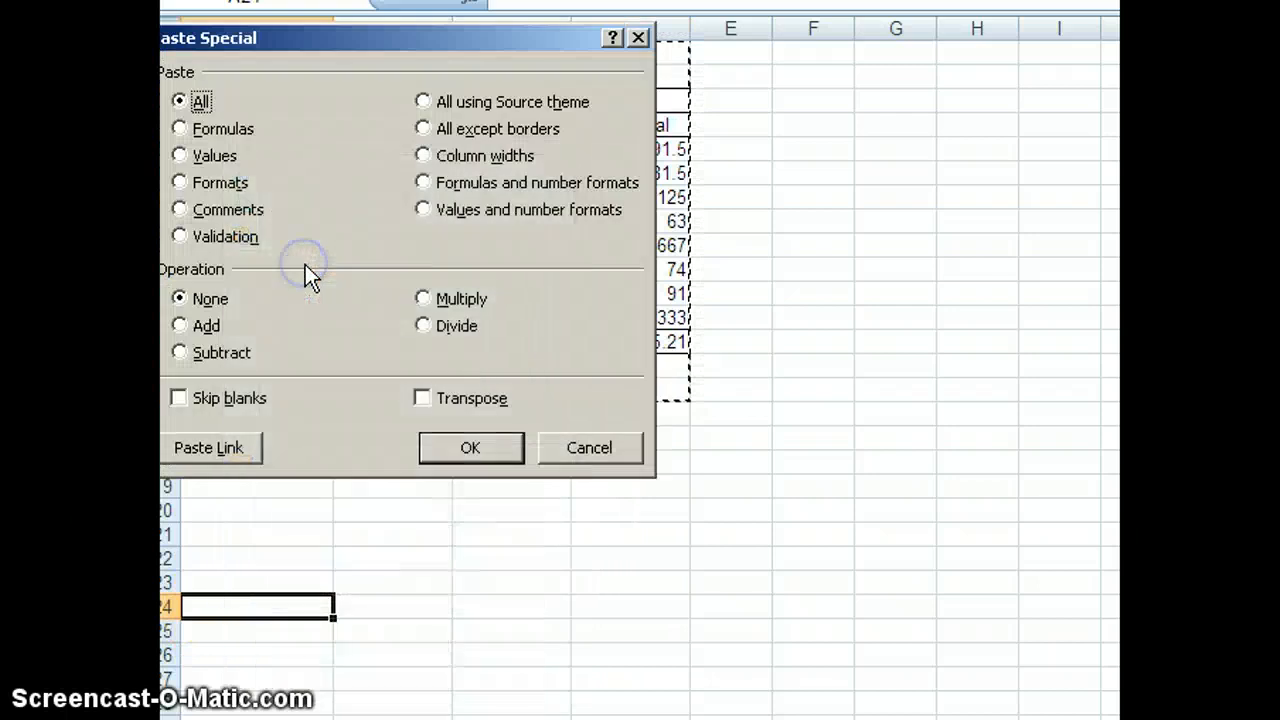
{"action": "left_click", "coordinate": [458, 450]}
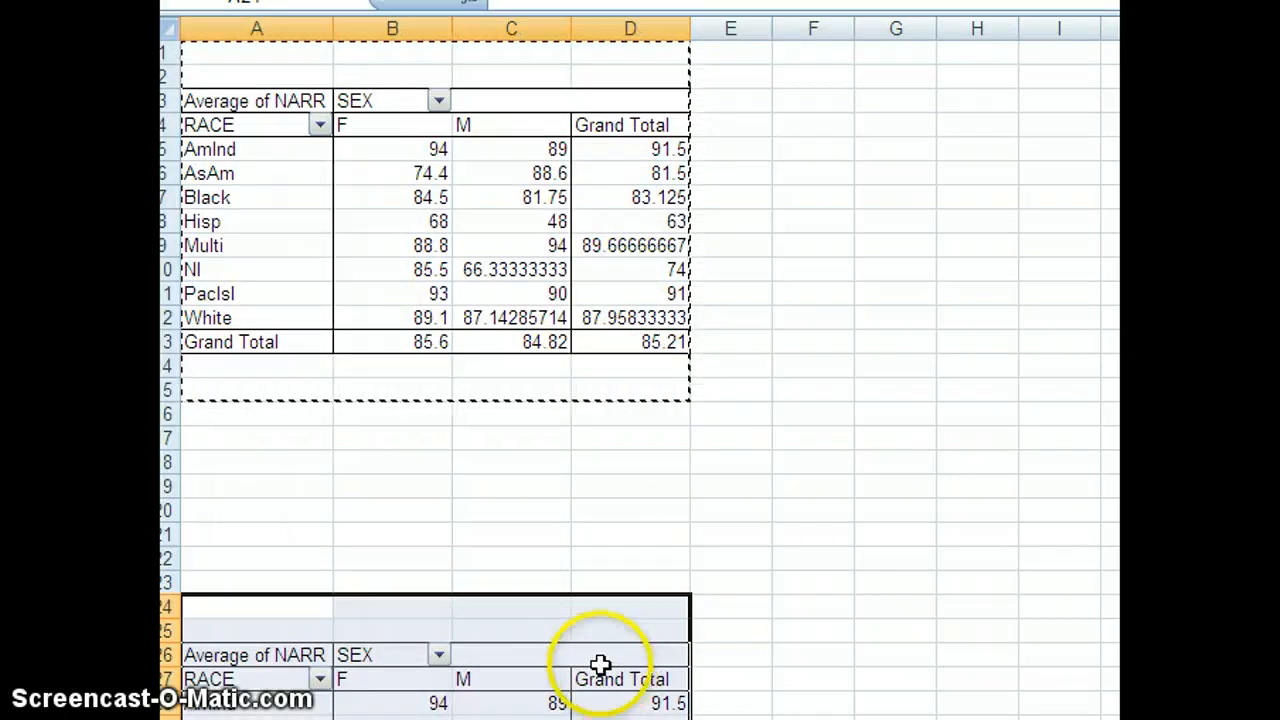
- Change the upper pivot table's NARR value field to summarize by Count
{"action": "left_click", "coordinate": [296, 185]}
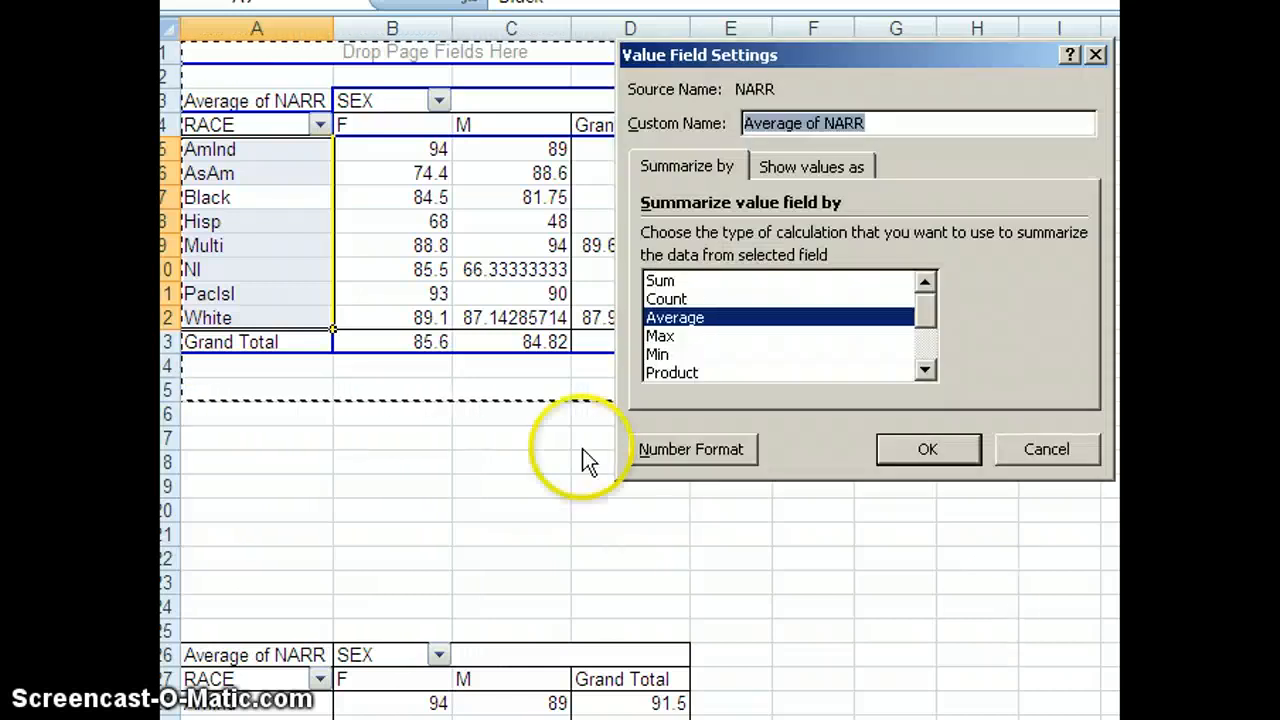
{"action": "left_click", "coordinate": [668, 299]}
{"action": "left_click", "coordinate": [915, 449]}
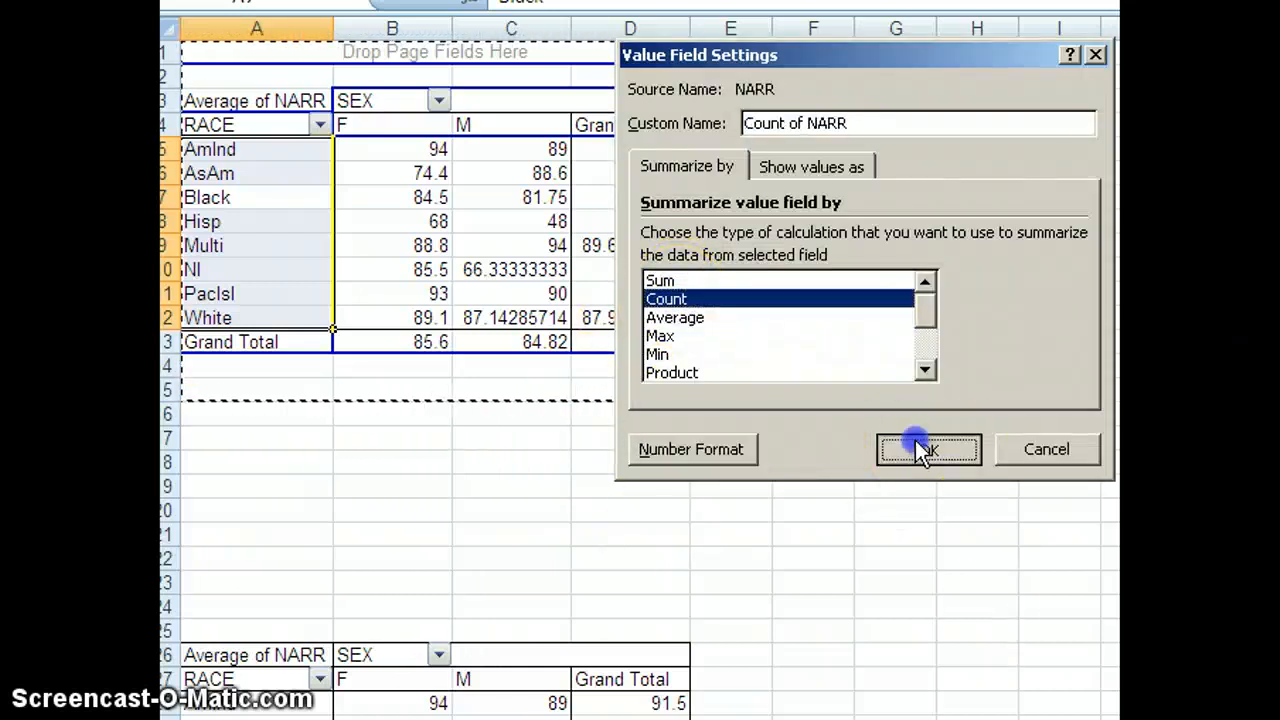
- Apply the Count summary to the upper pivot table, then copy its range A2:D15 and paste only the values at F26
{"action": "left_click", "coordinate": [915, 440]}
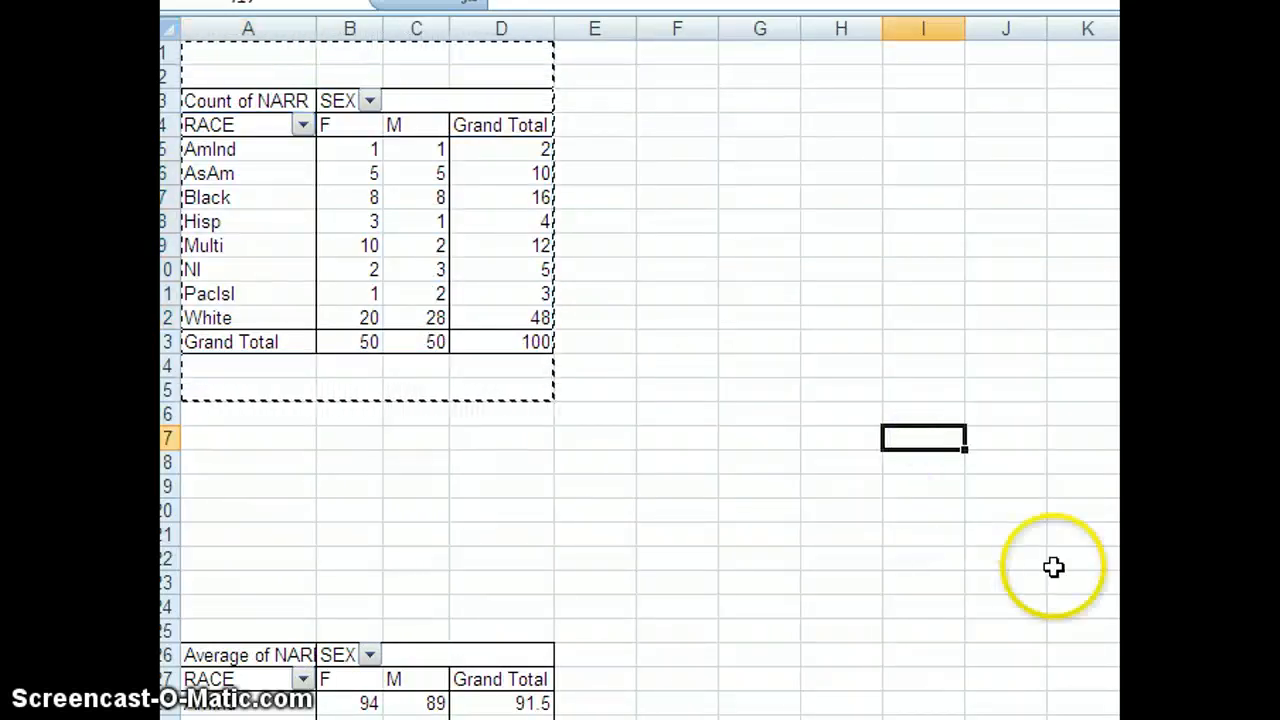
{"action": "left_click_drag", "start_coordinate": [231, 80], "coordinate": [540, 389]}
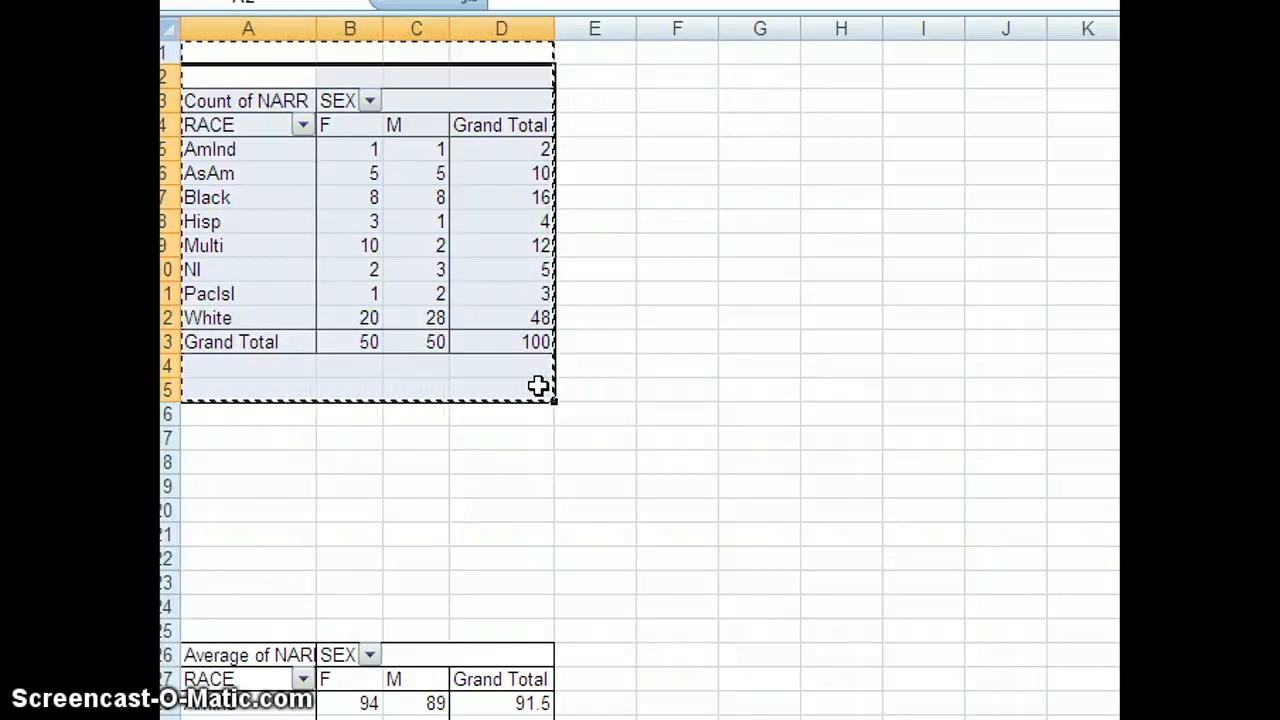
{"action": "left_click", "coordinate": [680, 652]}
{"action": "right_click", "coordinate": [681, 651]}
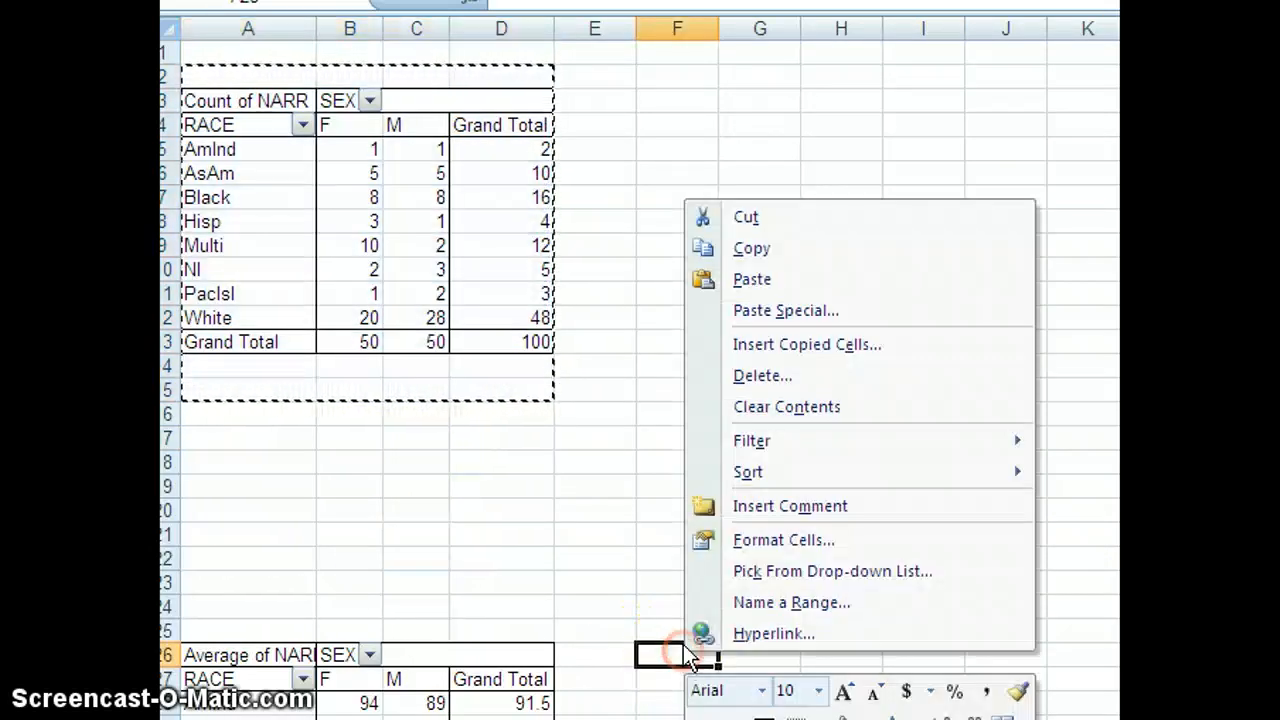
{"action": "left_click", "coordinate": [741, 310]}
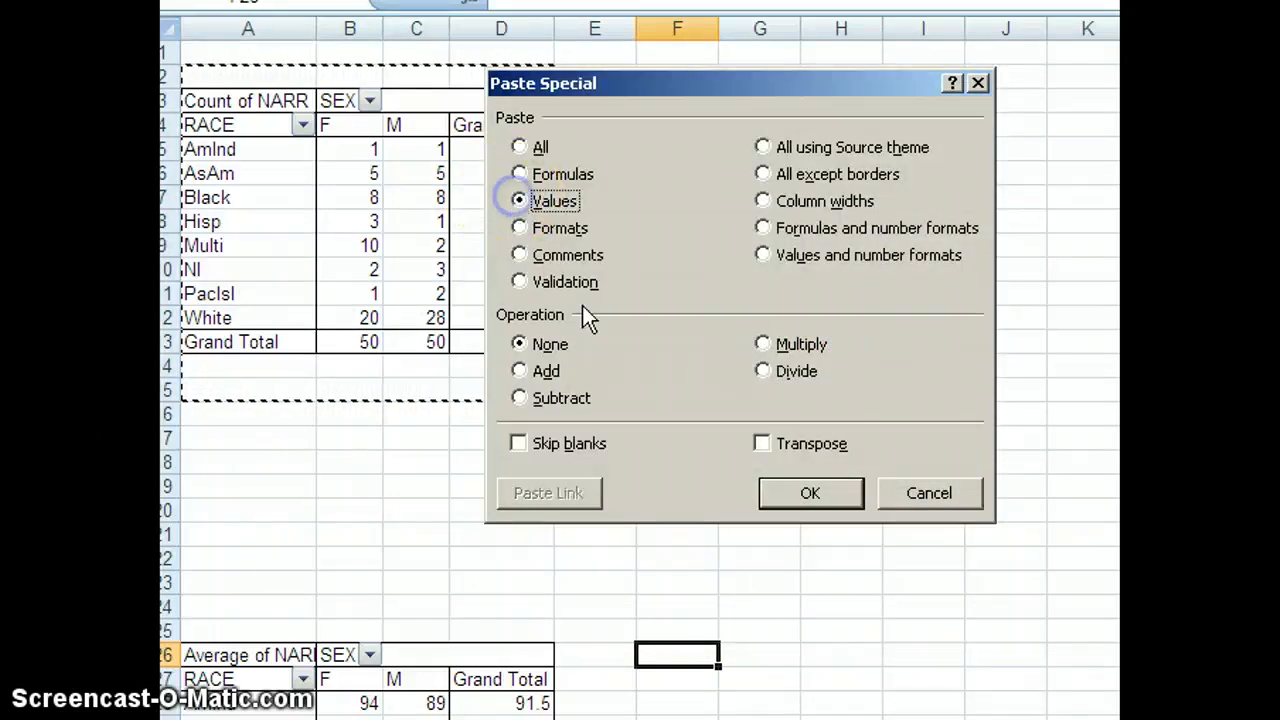
{"action": "left_click", "coordinate": [809, 493]}
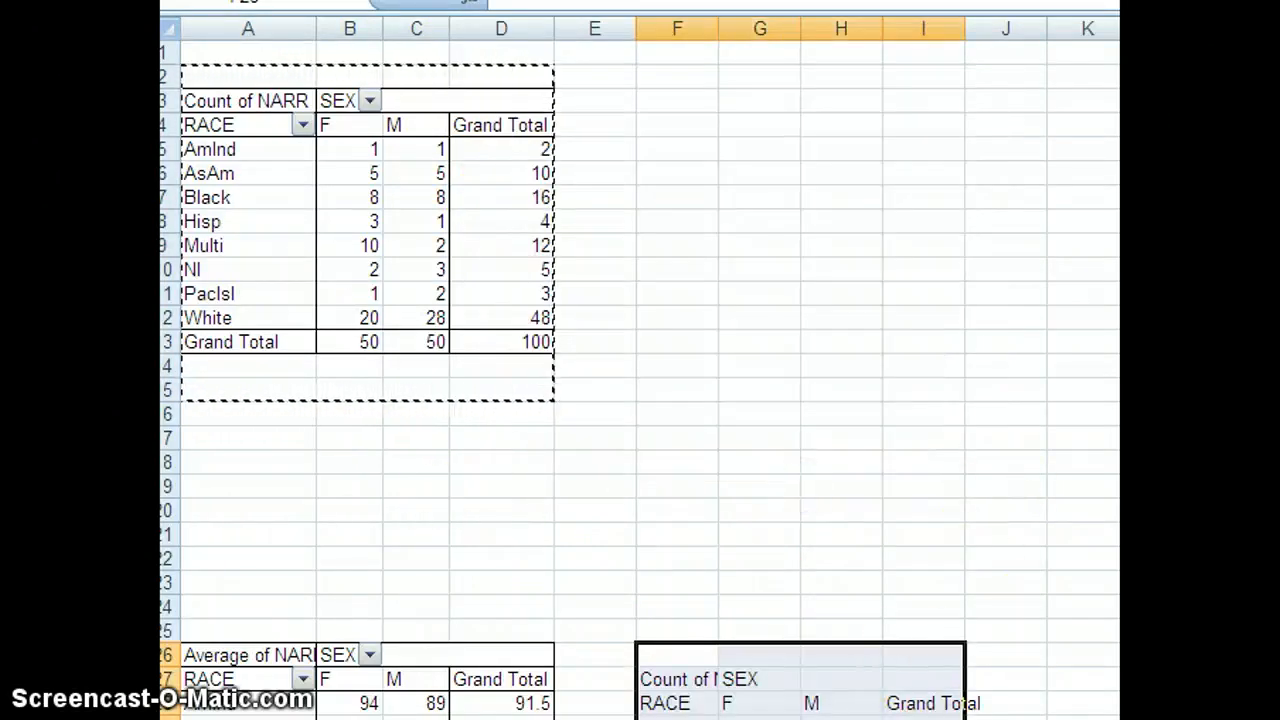
{"action": "scroll", "coordinate": [640, 380], "scroll_direction": "down", "scroll_amount": 3}
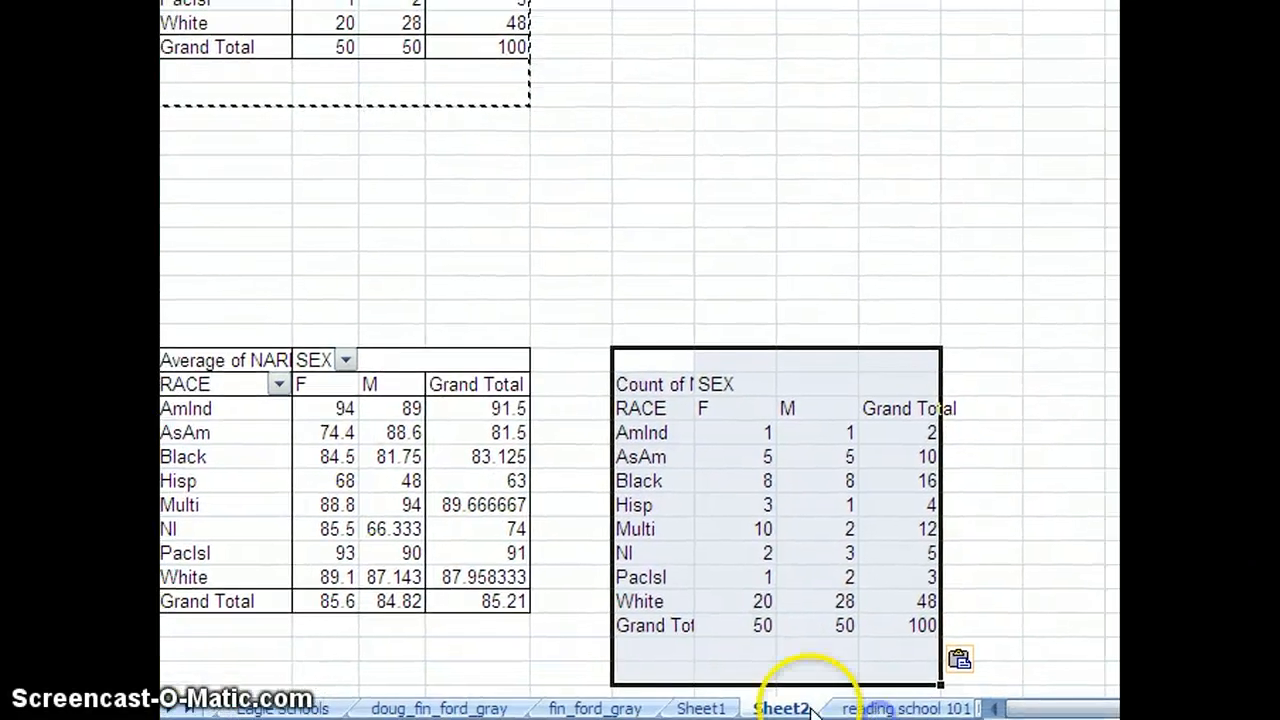
- Add GROUP as a report filter to the upper Count of NARR pivot table
{"action": "left_click", "coordinate": [655, 290]}
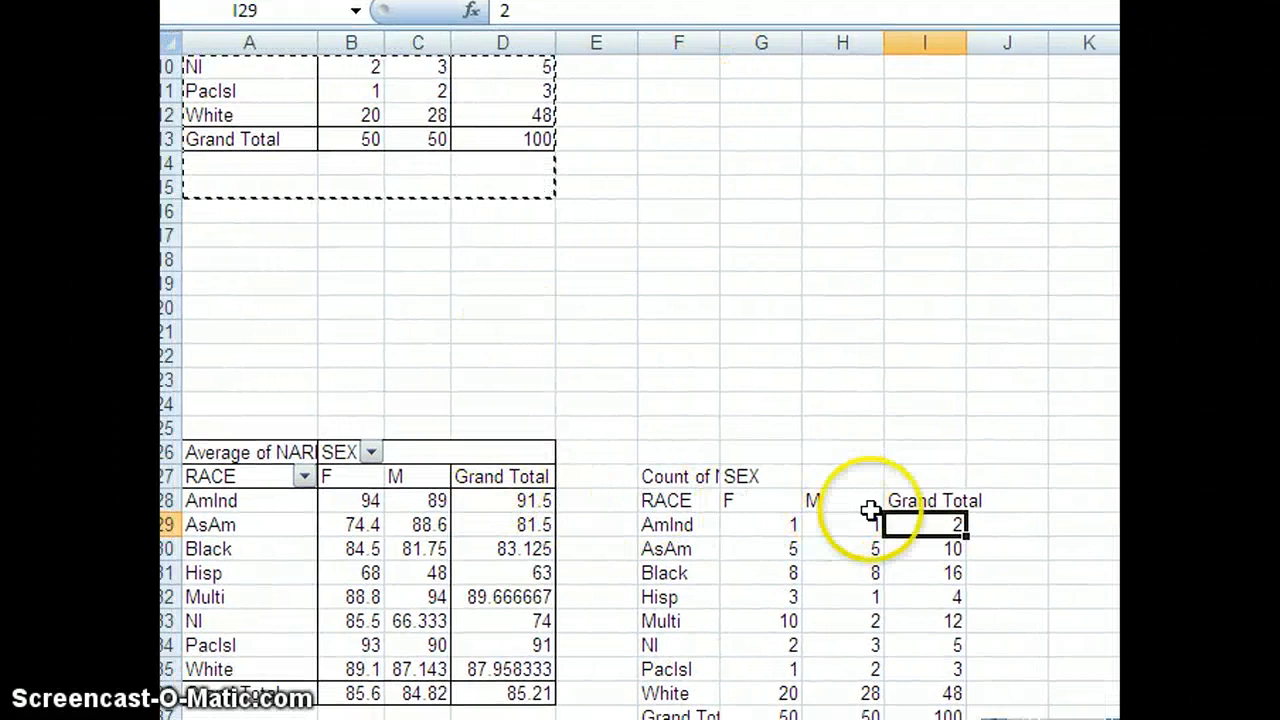
{"action": "left_click", "coordinate": [330, 91]}
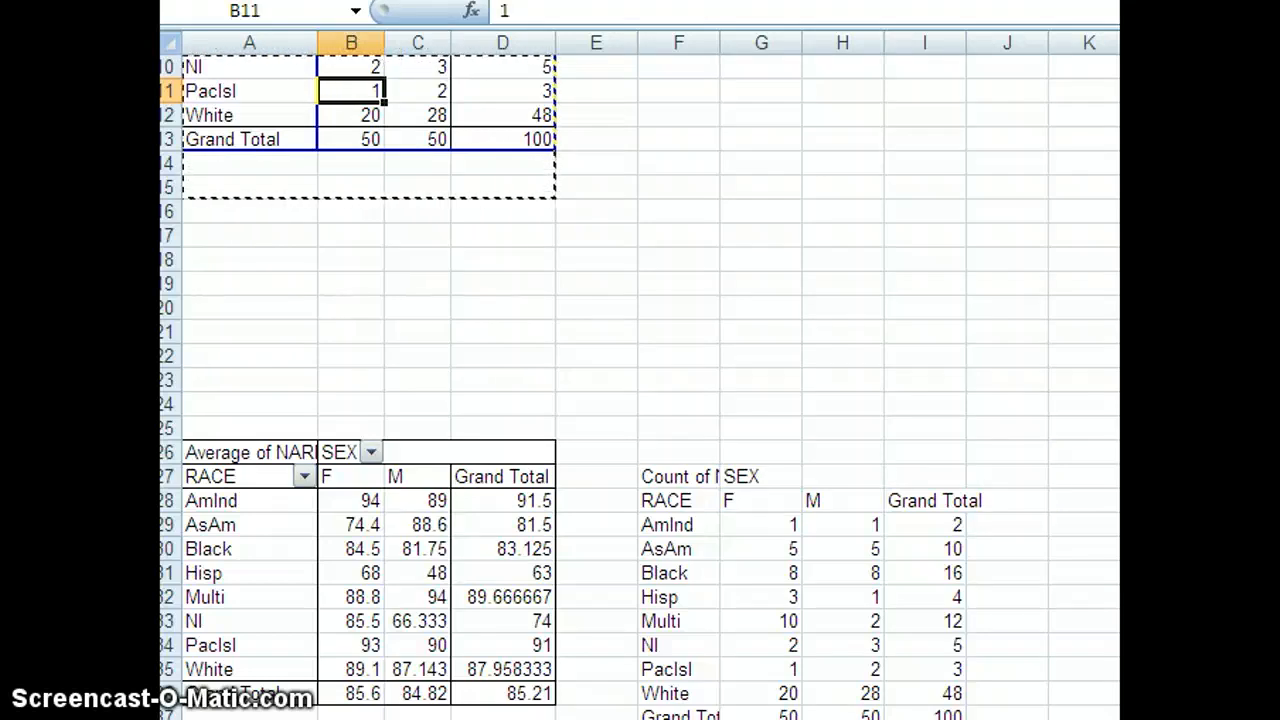
{"action": "scroll", "coordinate": [640, 380], "scroll_direction": "up", "scroll_amount": 3}
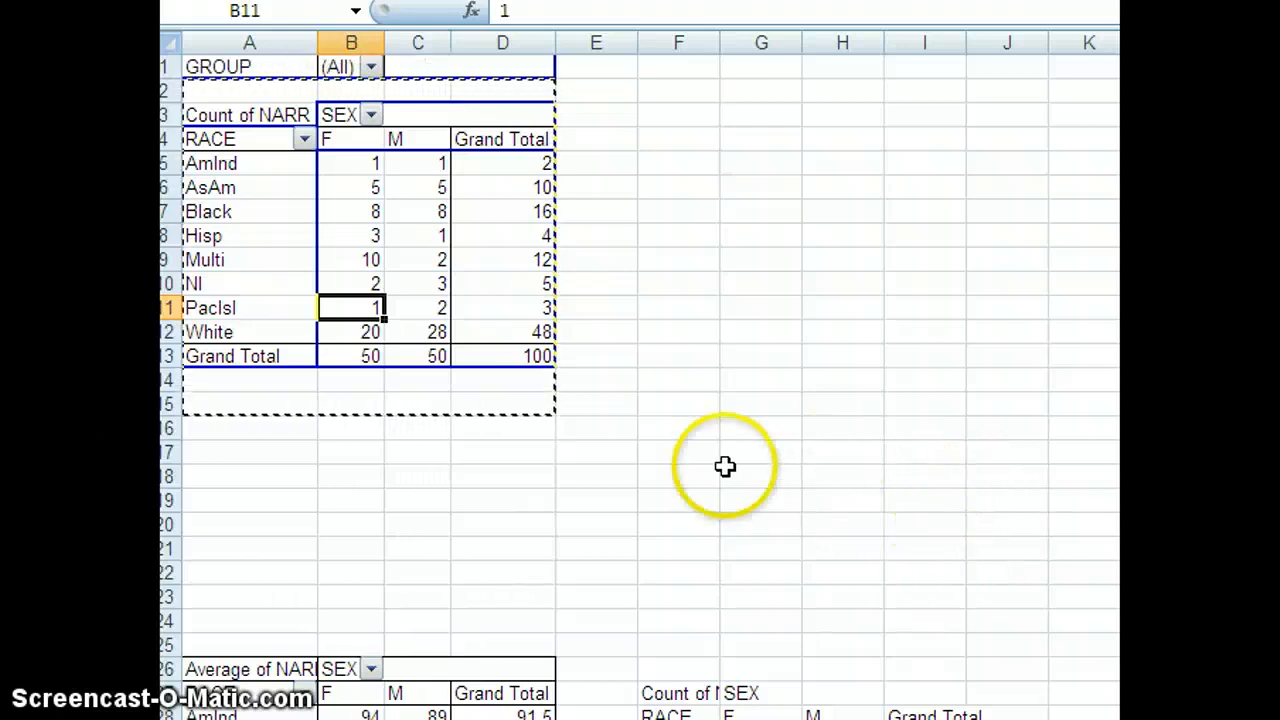
- Filter the Count of NARR pivot table by GROUP to show only Disab
{"action": "left_click", "coordinate": [369, 66]}
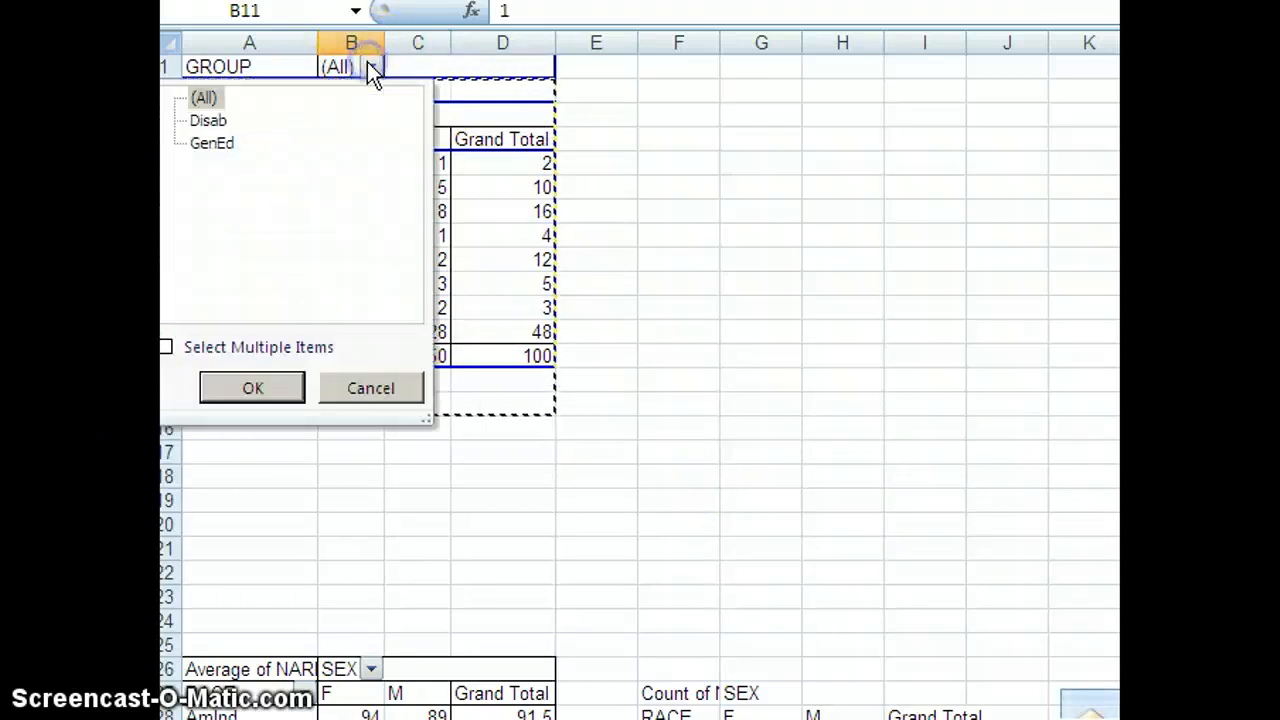
{"action": "left_click", "coordinate": [205, 120]}
{"action": "left_click", "coordinate": [258, 389]}
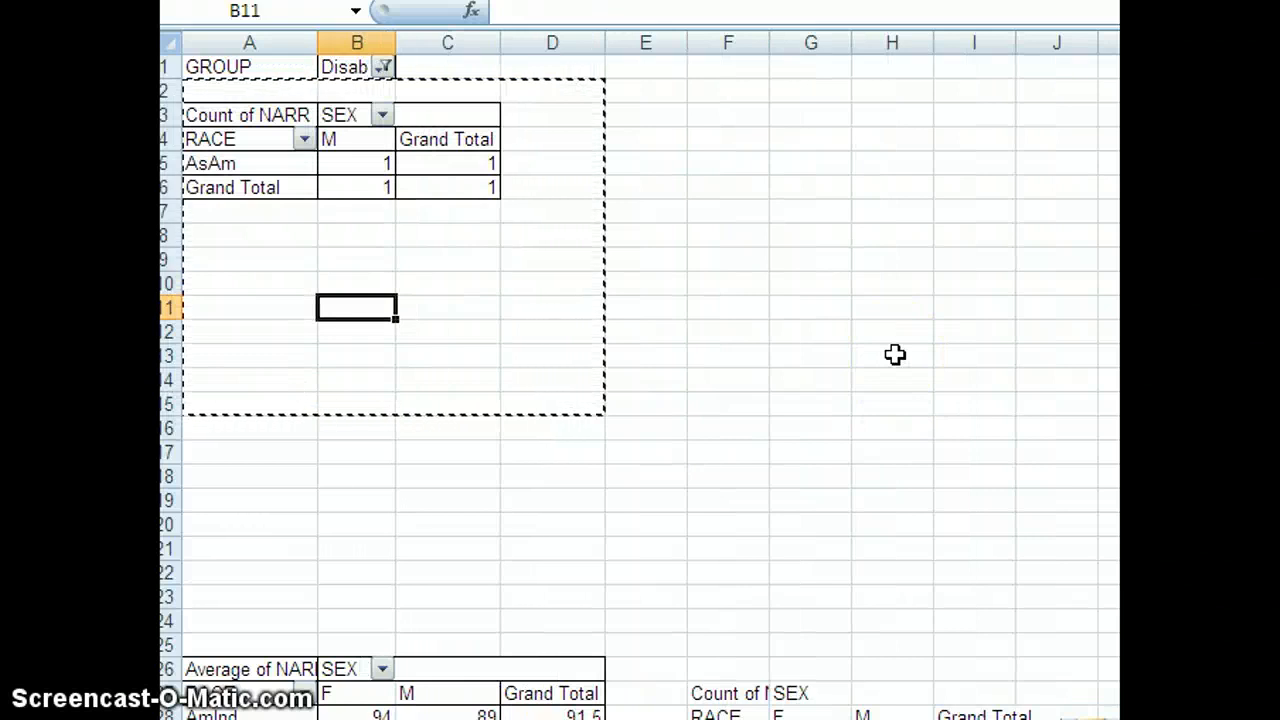
- Set the Count of NARR pivot table's GROUP filter to GenEd
{"action": "left_click", "coordinate": [383, 66]}
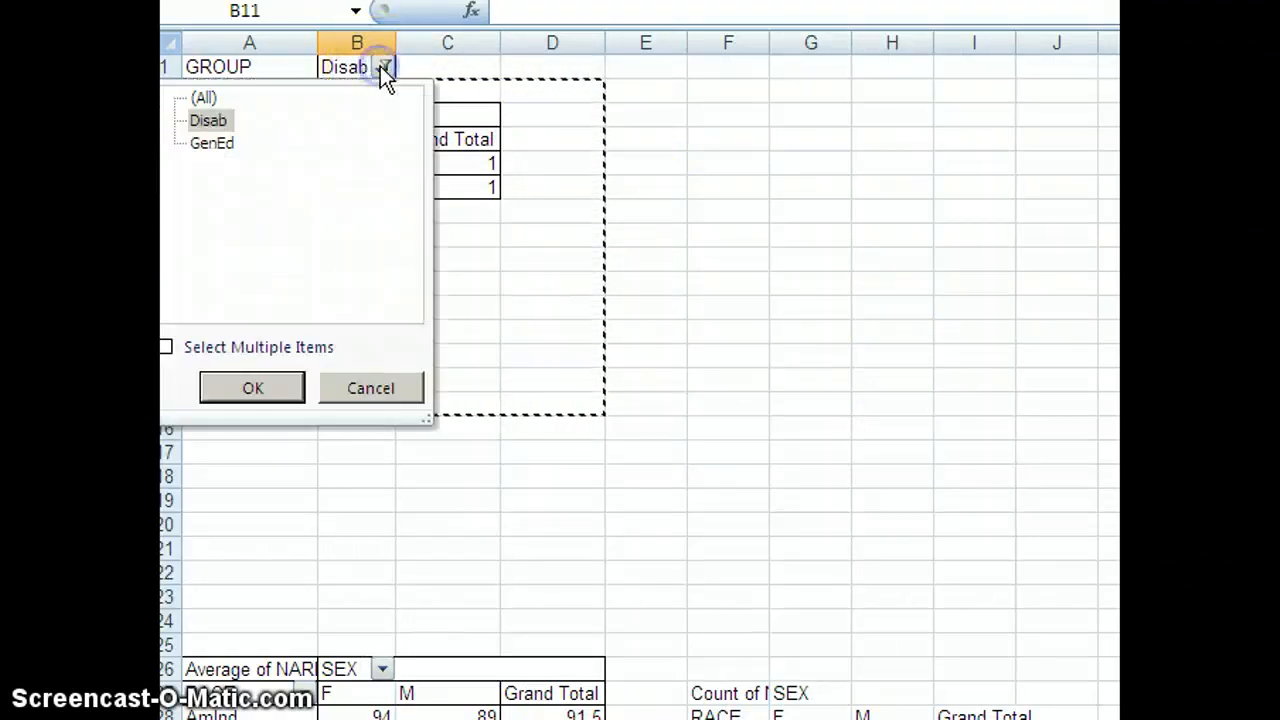
{"action": "left_click", "coordinate": [208, 145]}
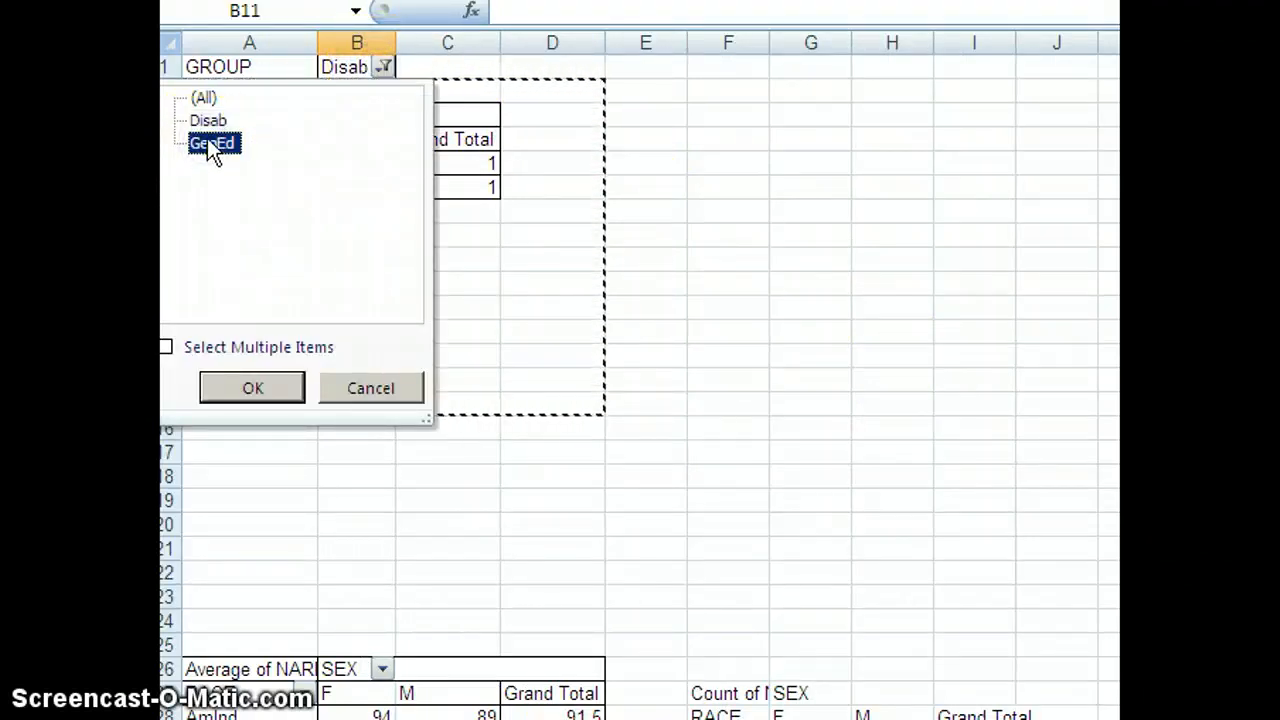
{"action": "left_click", "coordinate": [251, 387]}
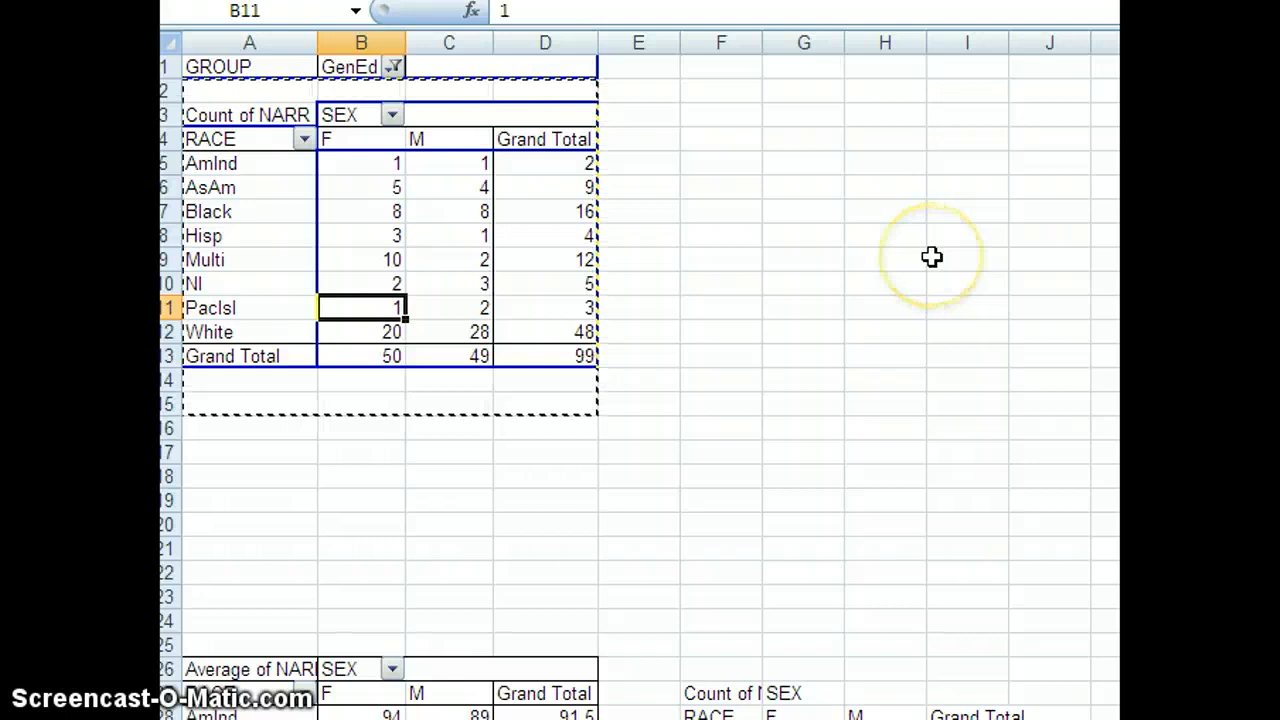